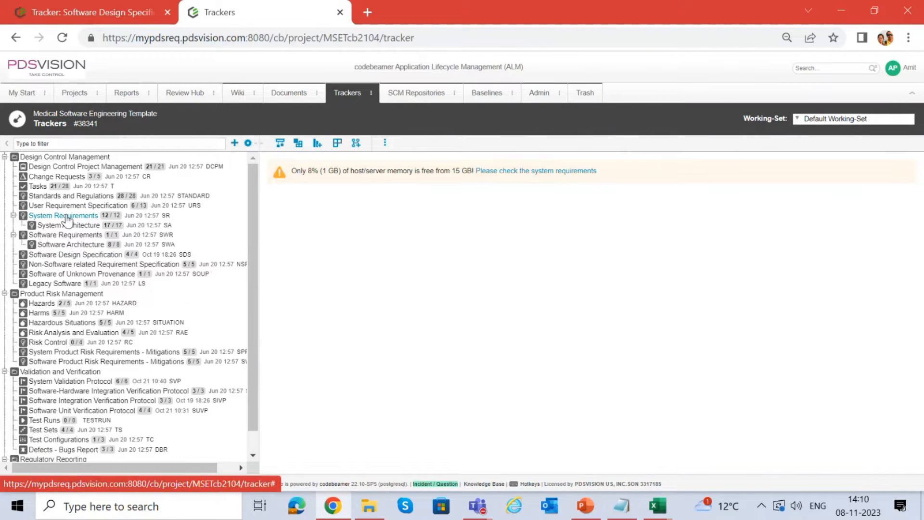
Look through the project's requirement, architecture and verification protocol trackers in the Design Control Management and Validation and Verification groups
click(72, 196)
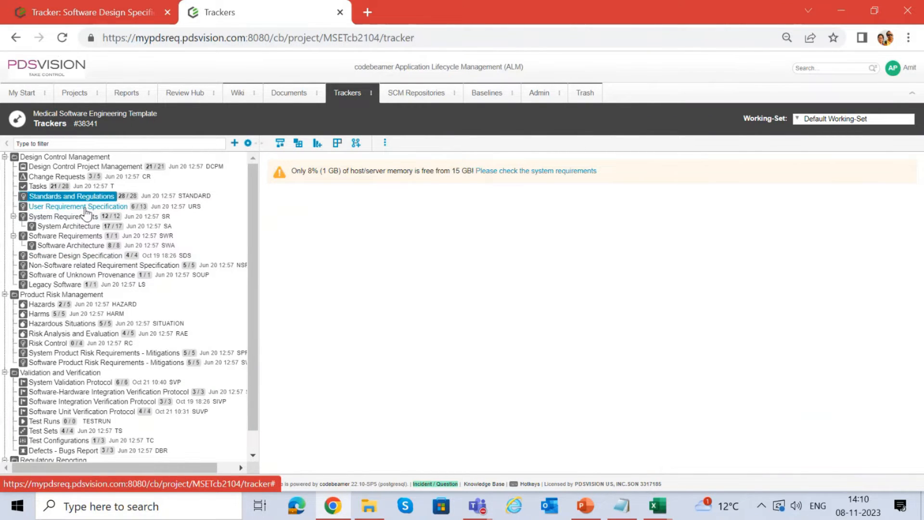
click(85, 207)
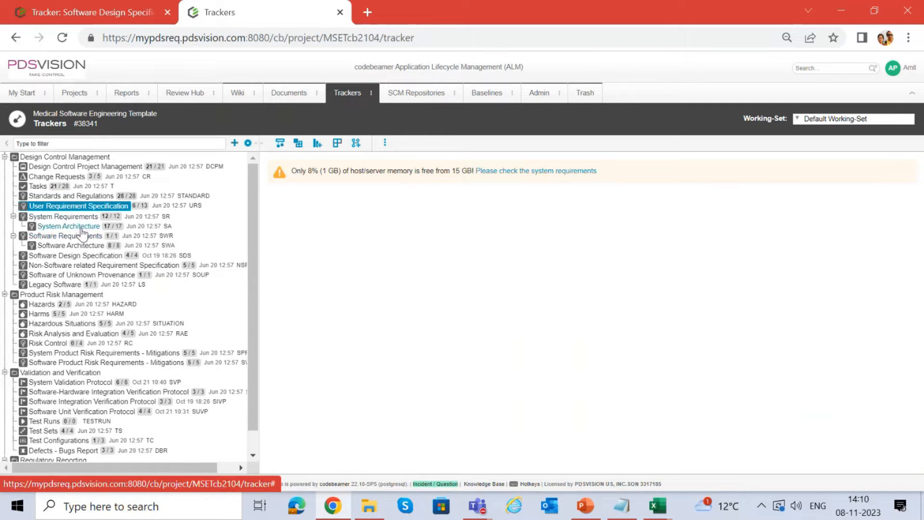
click(81, 228)
click(75, 236)
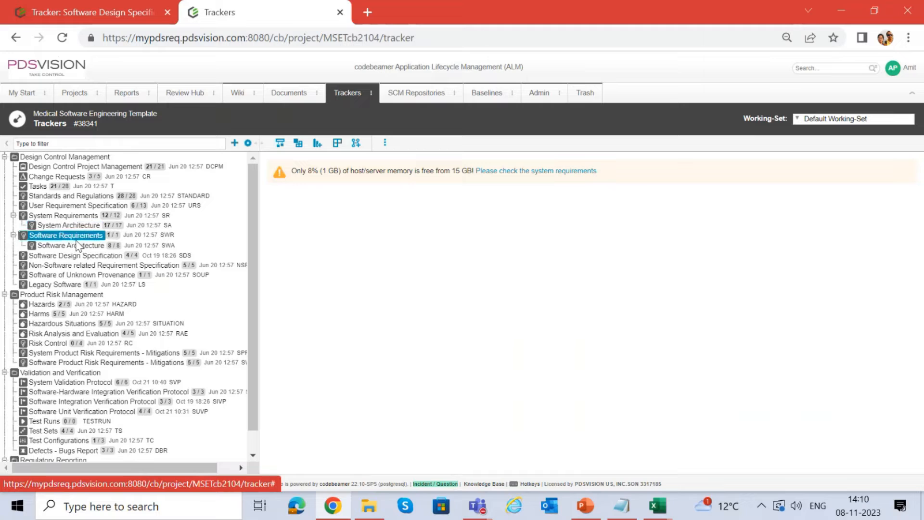
click(73, 245)
scroll(56, 328, down, 1)
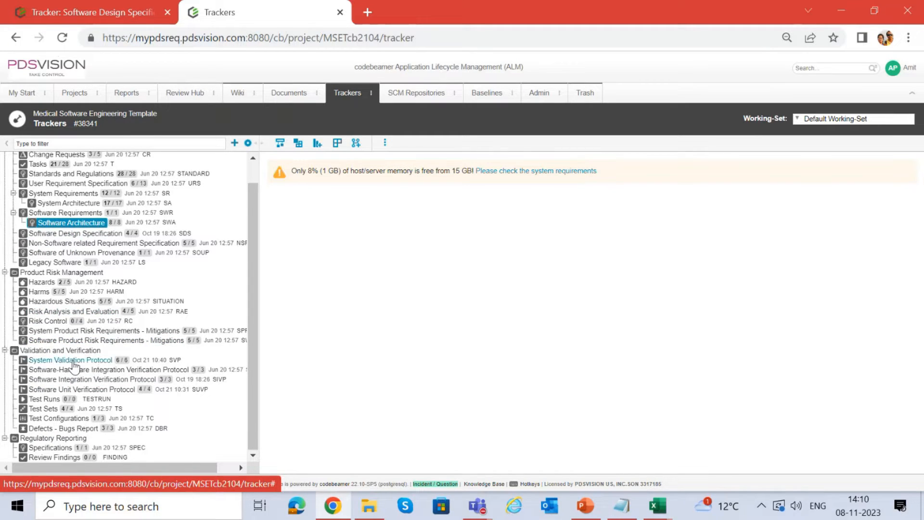
click(71, 360)
click(78, 370)
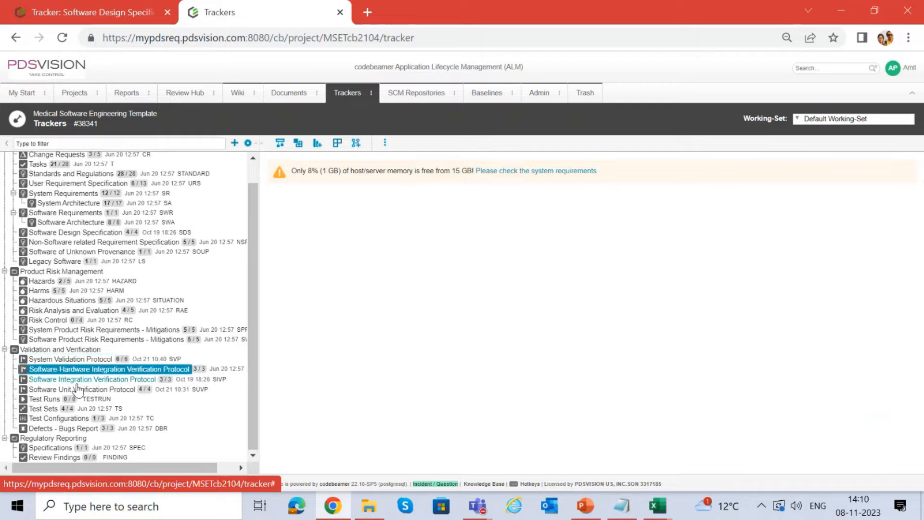
click(84, 379)
click(91, 369)
Open the Traceability Browser for the System Requirements tracker and load the Med Dev Trace View preset
click(67, 194)
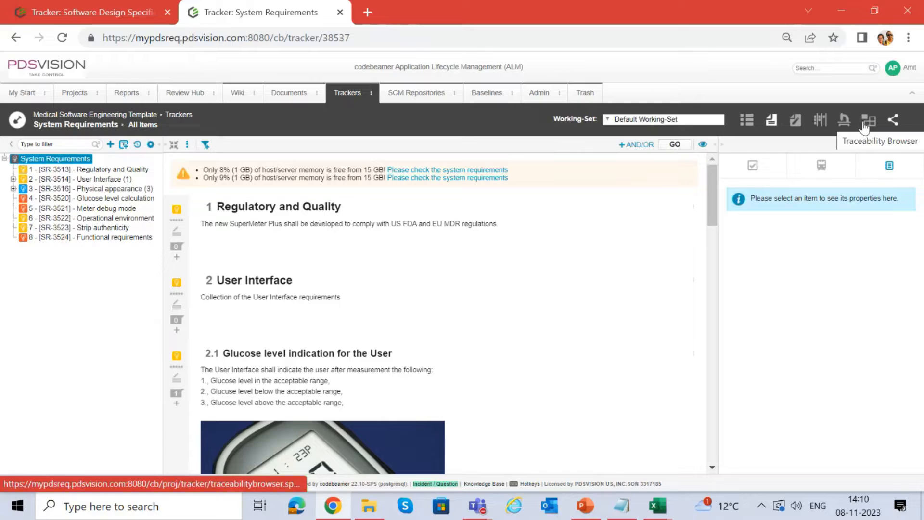
click(865, 121)
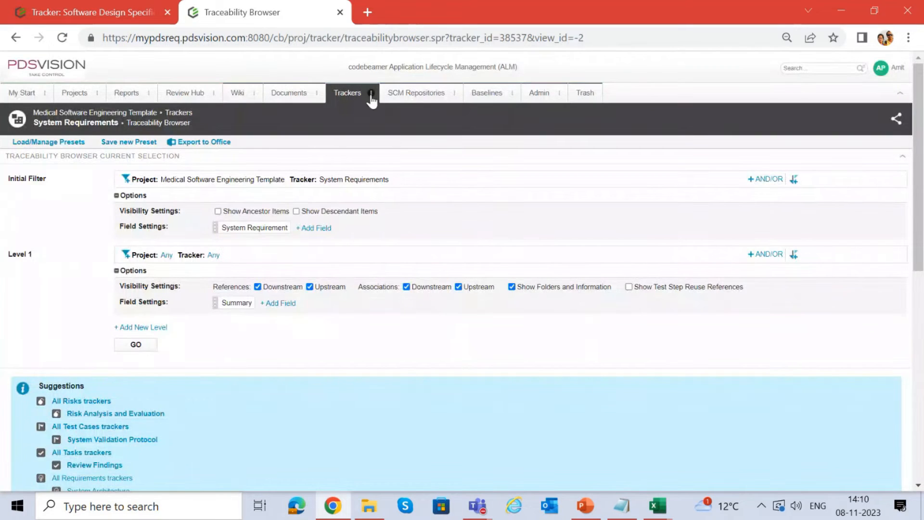
click(69, 143)
scroll(385, 365, down, 5)
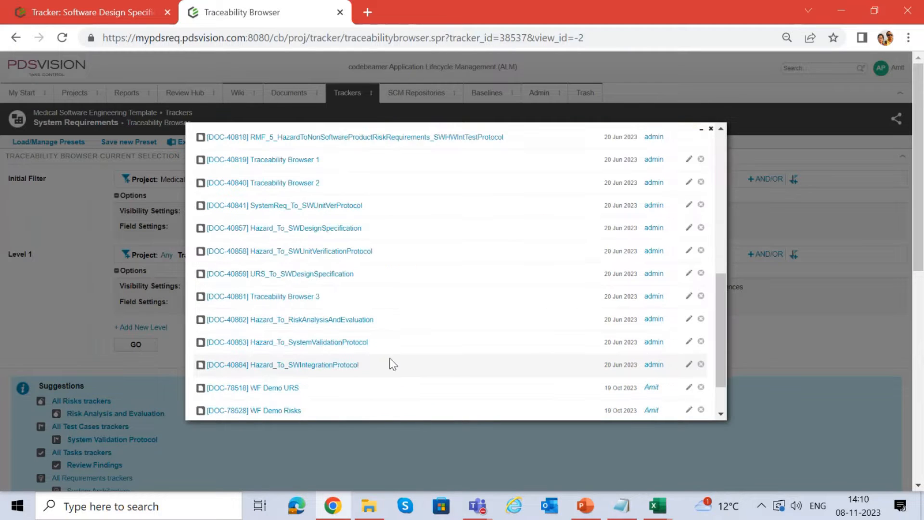
scroll(316, 385, down, 2)
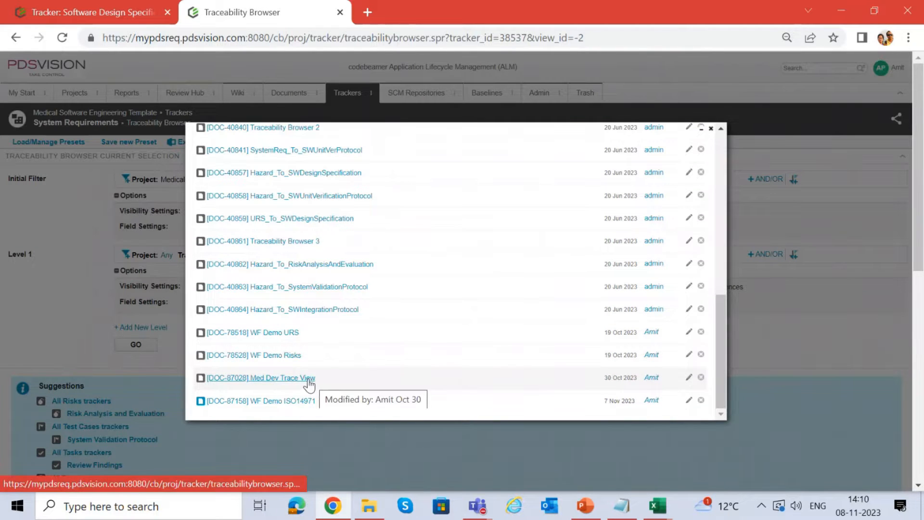
click(309, 379)
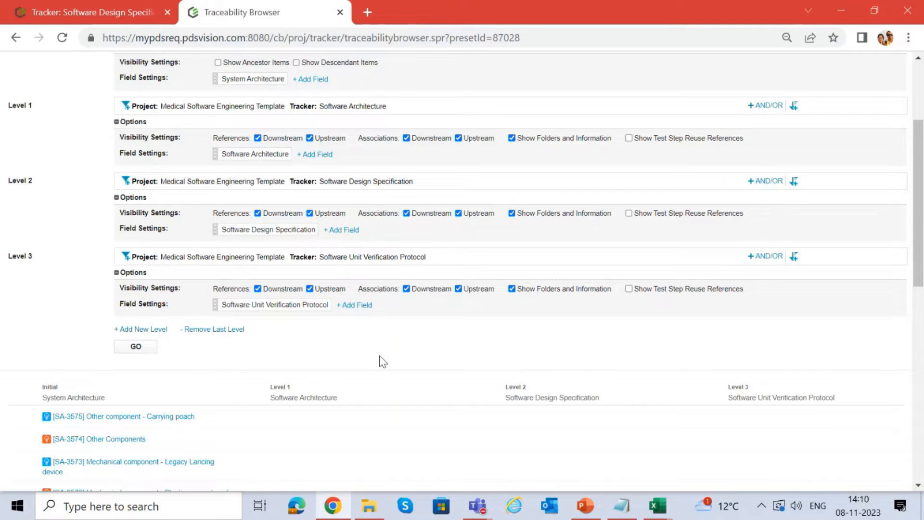
Examine the trace links from System Architecture through Software Architecture and Software Design Specification to Software Unit Verification Protocol
scroll(383, 362, down, 10)
scroll(361, 316, up, 5)
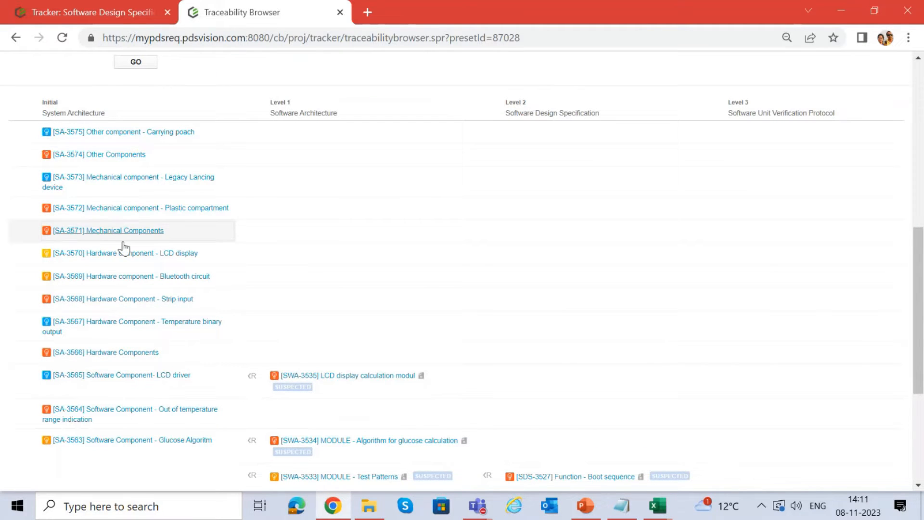
scroll(120, 264, down, 5)
scroll(229, 276, up, 5)
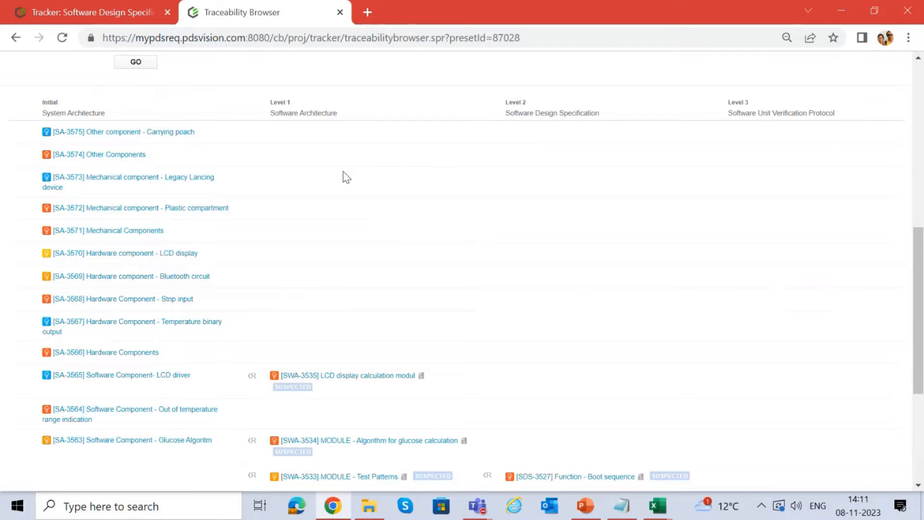
scroll(151, 244, down, 2)
scroll(154, 200, up, 2)
scroll(471, 264, down, 2)
scroll(385, 258, up, 2)
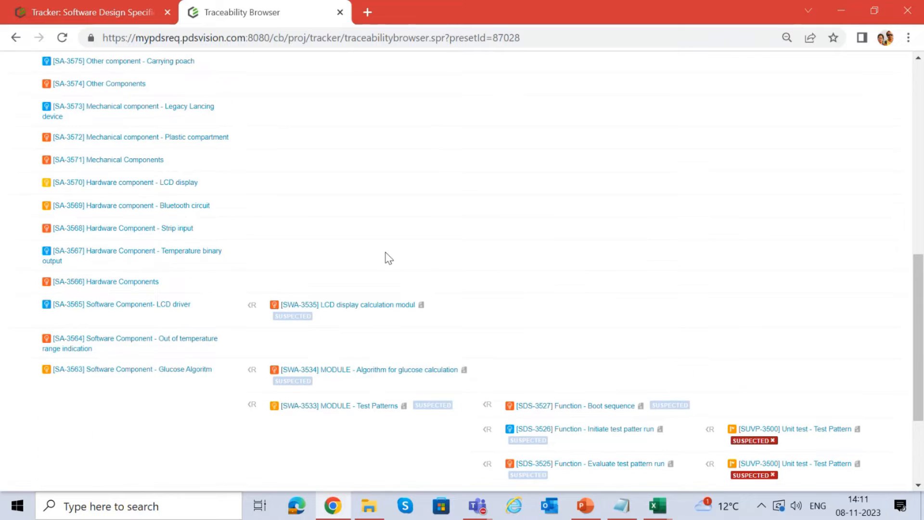
scroll(575, 240, down, 3)
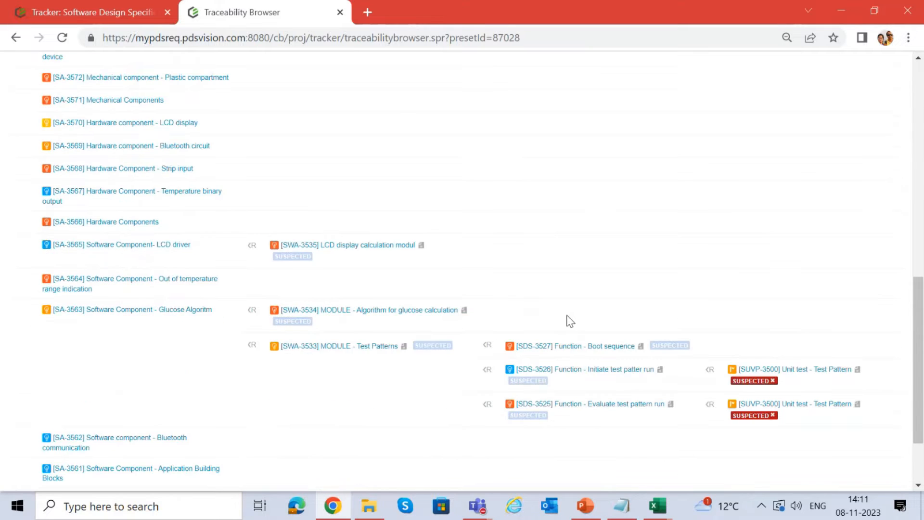
scroll(573, 289, down, 2)
scroll(716, 332, up, 5)
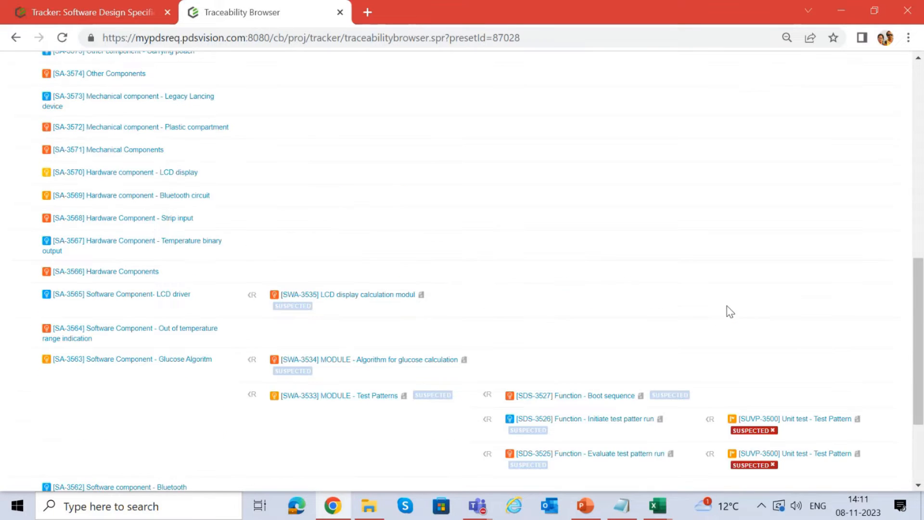
drag(736, 175, 841, 181)
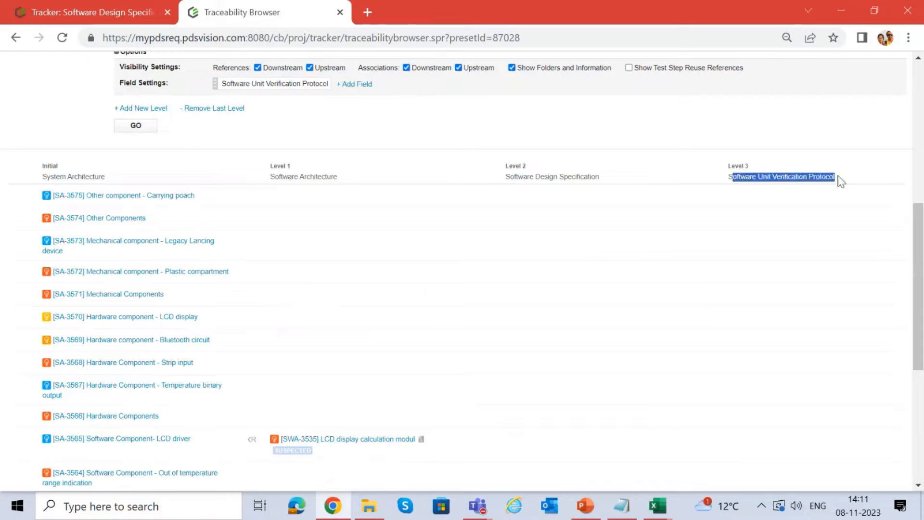
scroll(771, 402, down, 6)
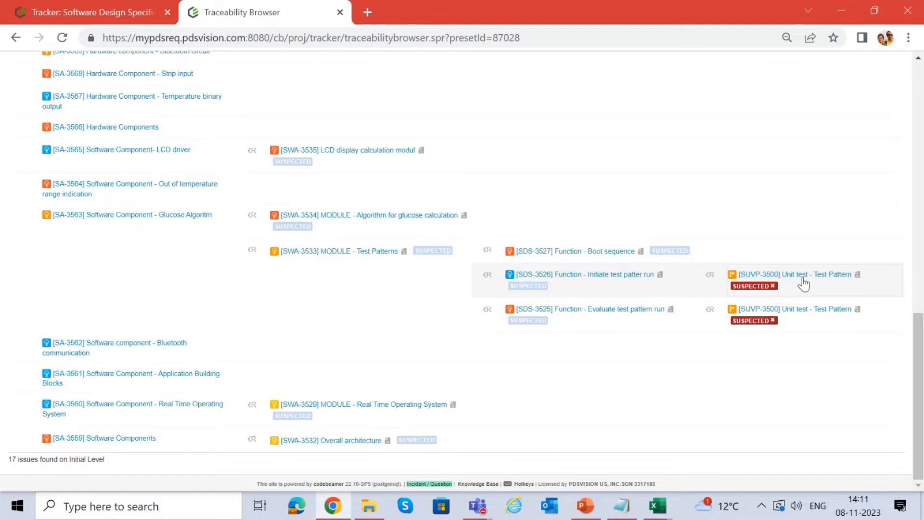
Review the trace view's level settings and open the Software Component - Glucose Algoritm item from the System Architecture results
scroll(802, 284, up, 15)
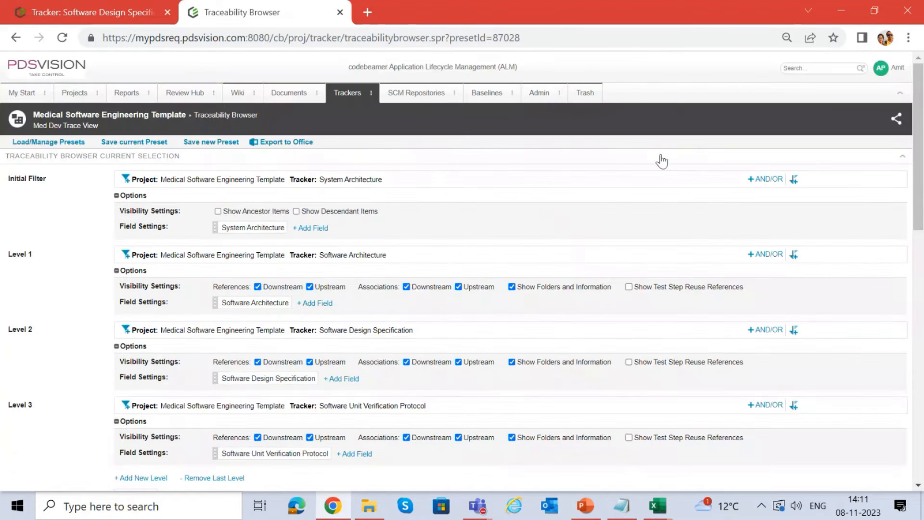
scroll(253, 197, down, 6)
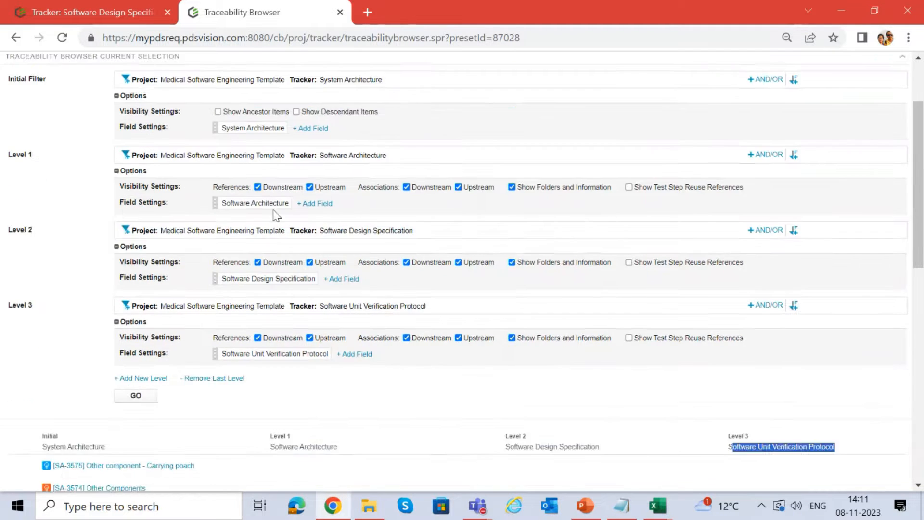
scroll(272, 267, down, 6)
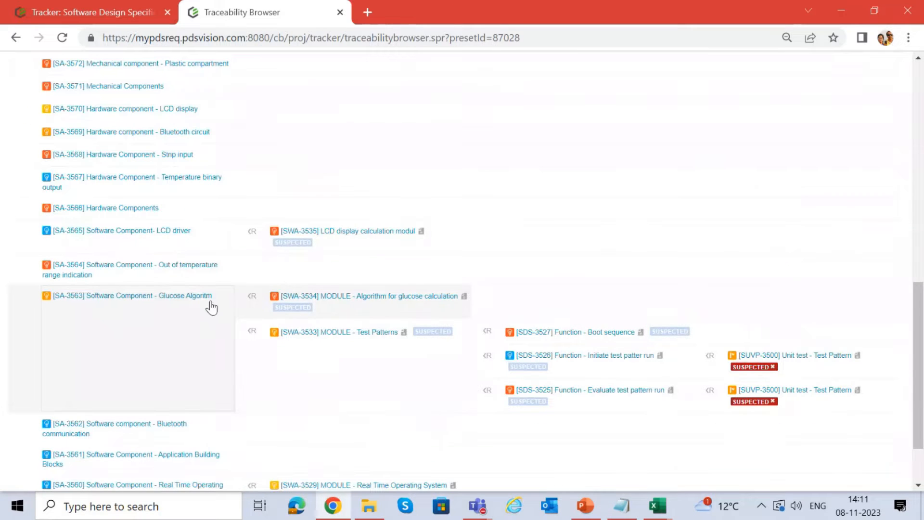
double_click(183, 297)
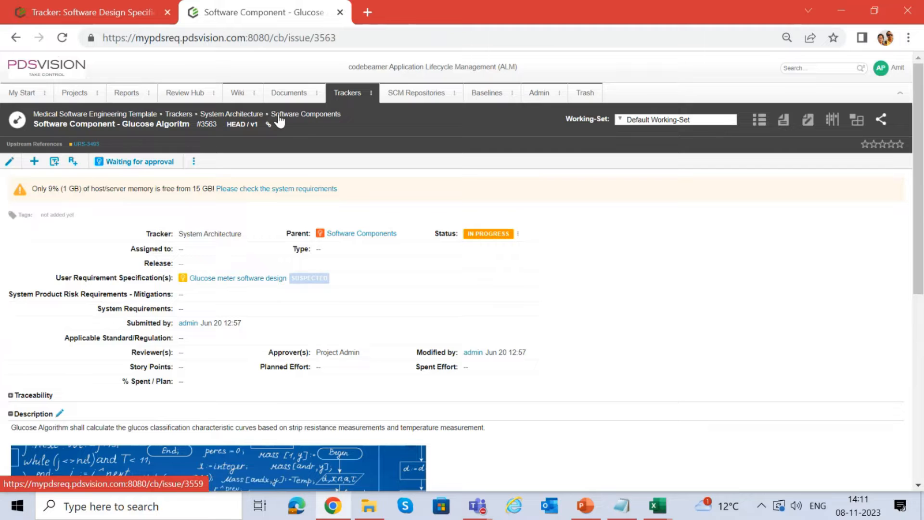
Return to the project's trackers and open the test coverage of the System Requirements tracker
click(342, 95)
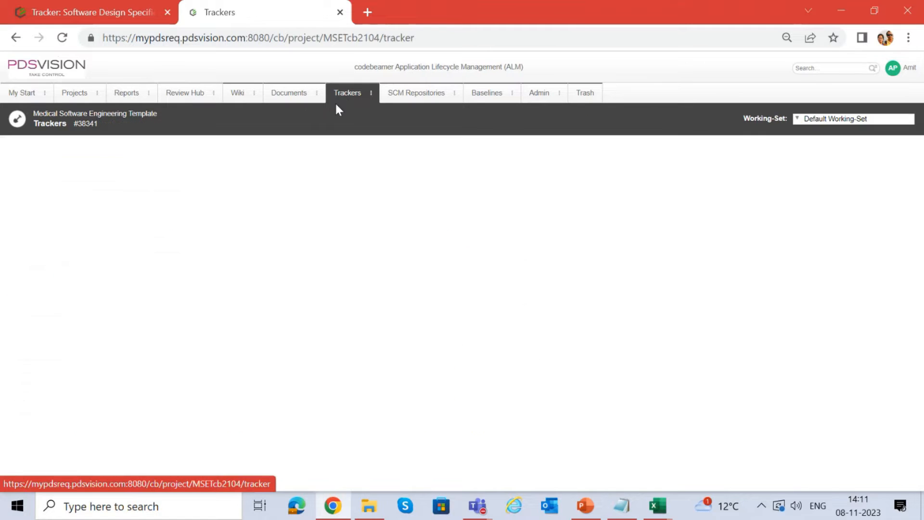
click(84, 195)
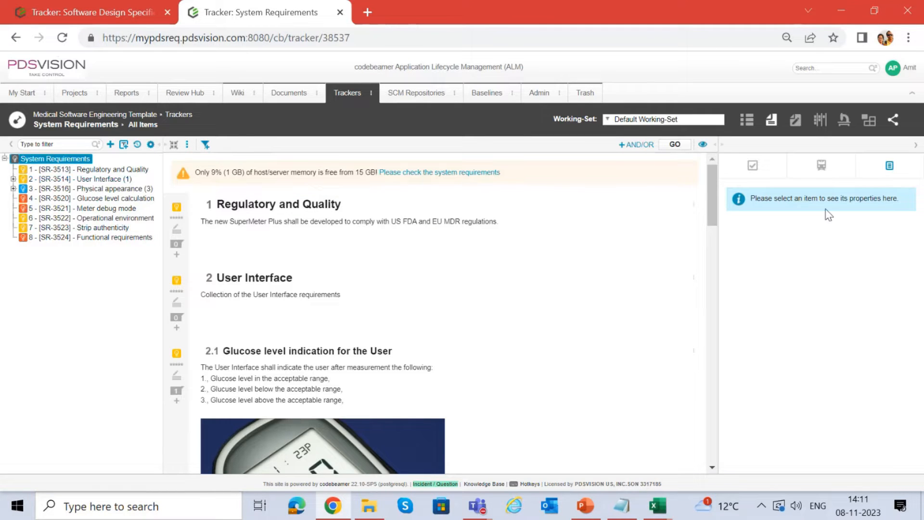
click(843, 124)
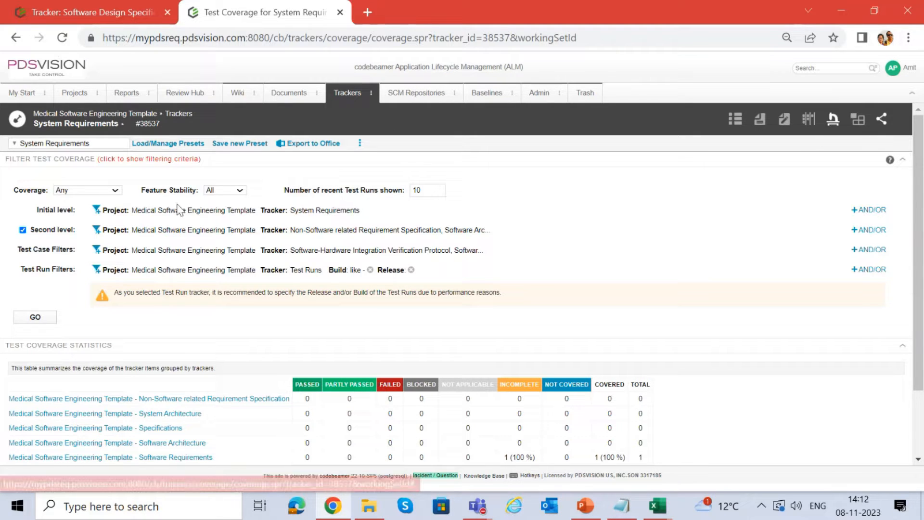
Exclude the second level from the test coverage filter and rerun the coverage for System Requirements
scroll(490, 284, down, 2)
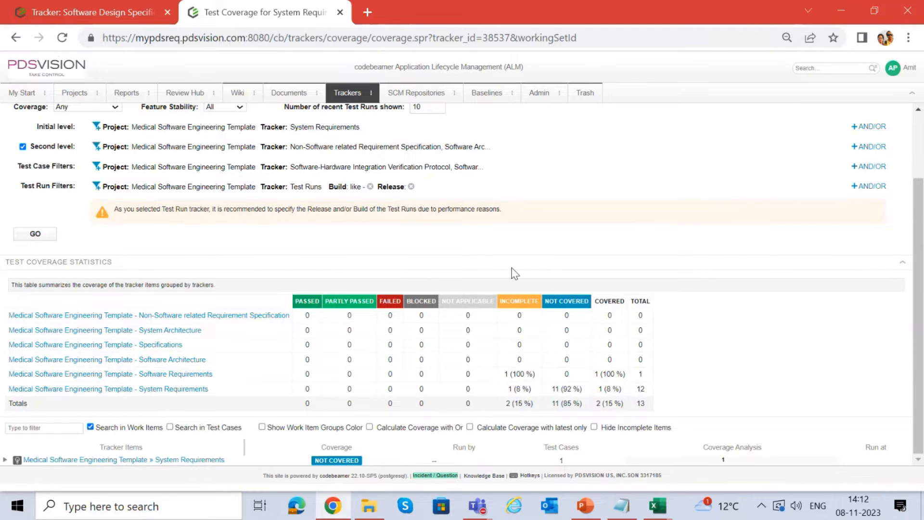
scroll(479, 252, up, 2)
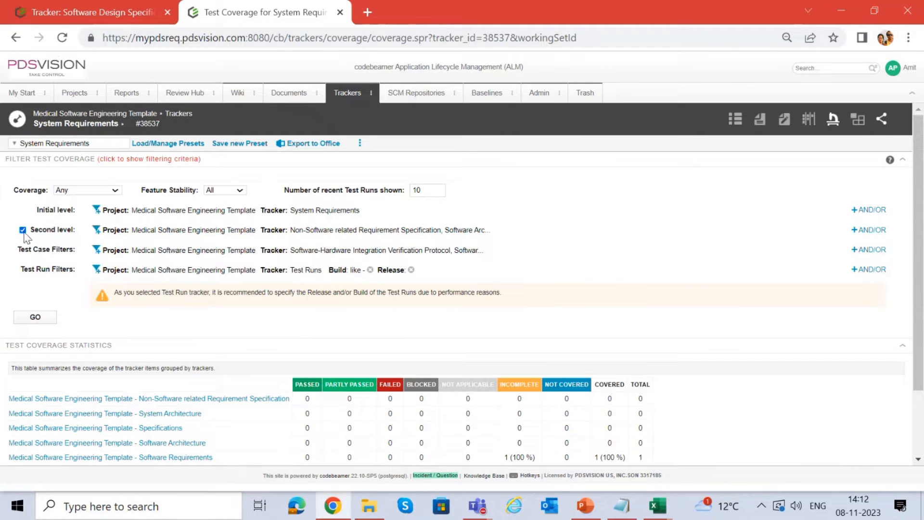
click(22, 230)
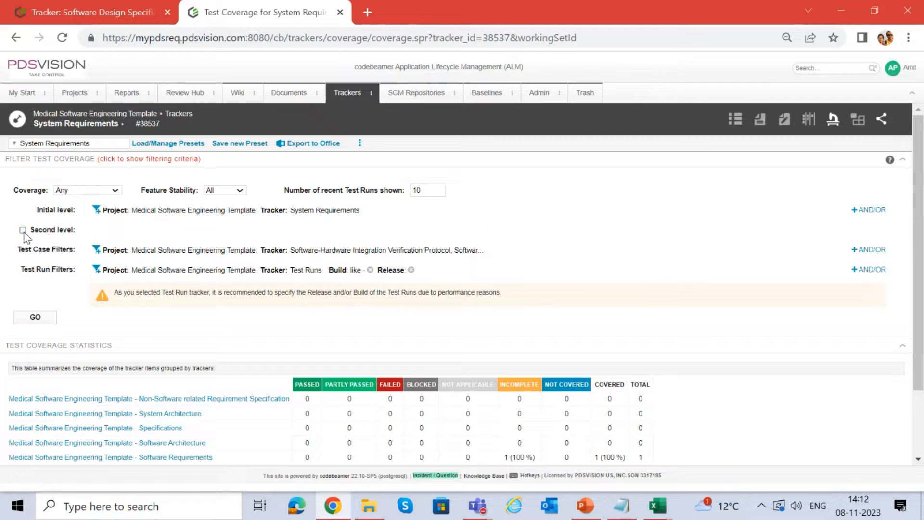
click(35, 318)
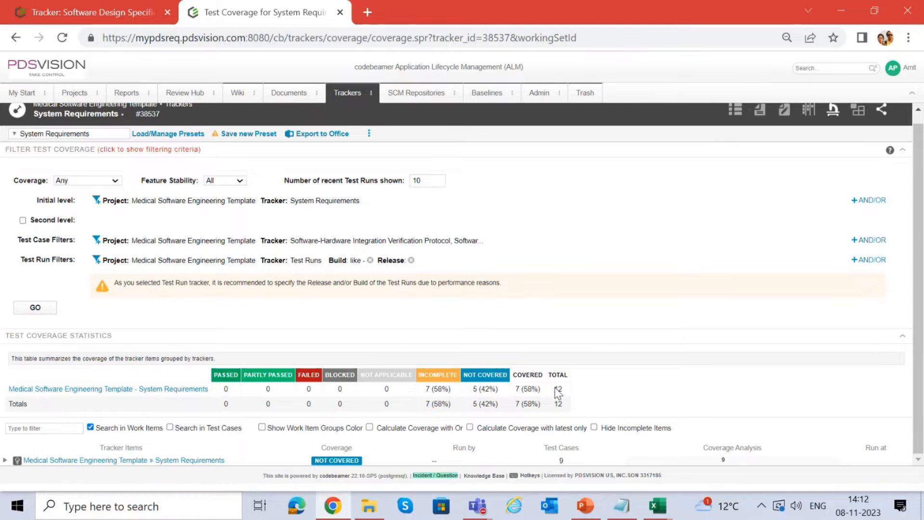
Examine the System Requirements coverage statistics for covered, not covered and incomplete items and for the passed, partly passed, failed and blocked results
drag(515, 388, 547, 385)
drag(473, 389, 510, 393)
drag(425, 389, 457, 390)
drag(516, 388, 540, 389)
drag(223, 373, 343, 371)
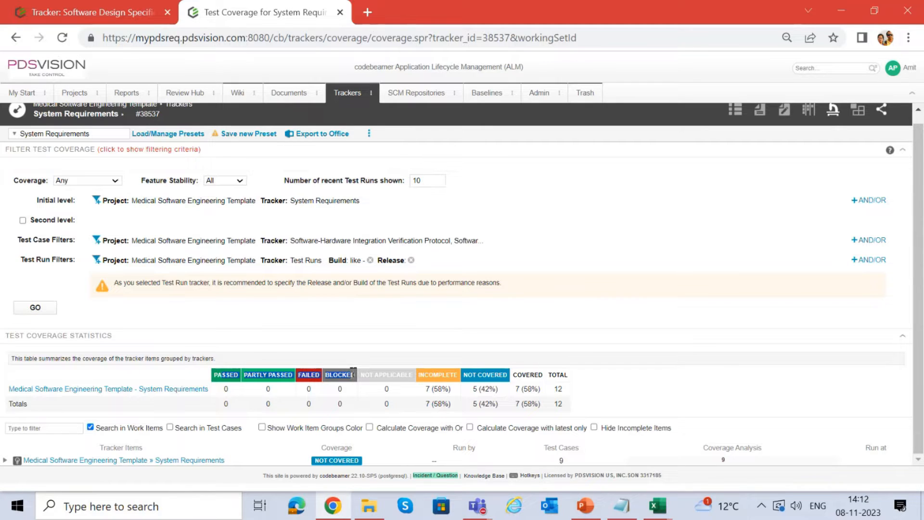
click(250, 400)
drag(225, 393, 342, 404)
click(602, 401)
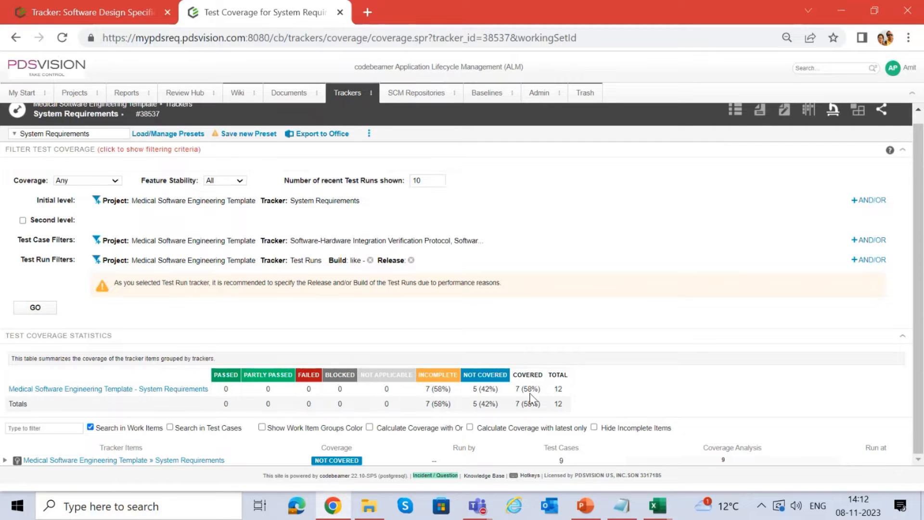
drag(515, 390, 548, 396)
drag(224, 389, 351, 395)
click(239, 397)
drag(222, 392, 237, 392)
click(306, 389)
drag(307, 389, 318, 394)
drag(252, 374, 289, 374)
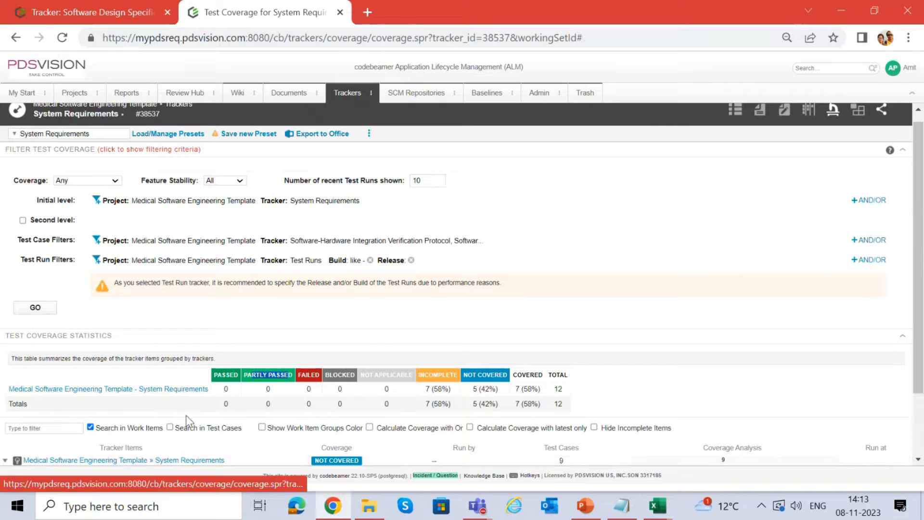
Expand System Requirements, User Interface, Physical appearance and Meter compartment in the coverage tree to inspect their linked test cases
click(126, 459)
scroll(126, 428, down, 2)
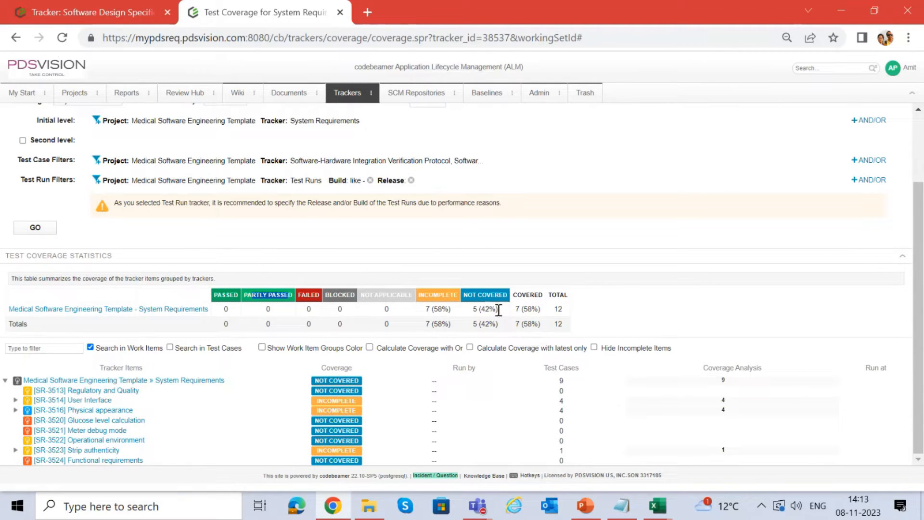
drag(512, 309, 541, 310)
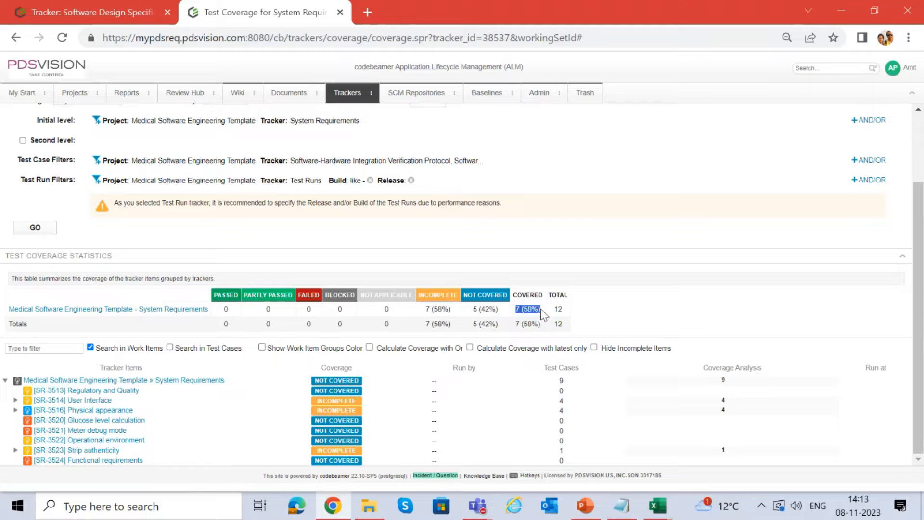
click(16, 400)
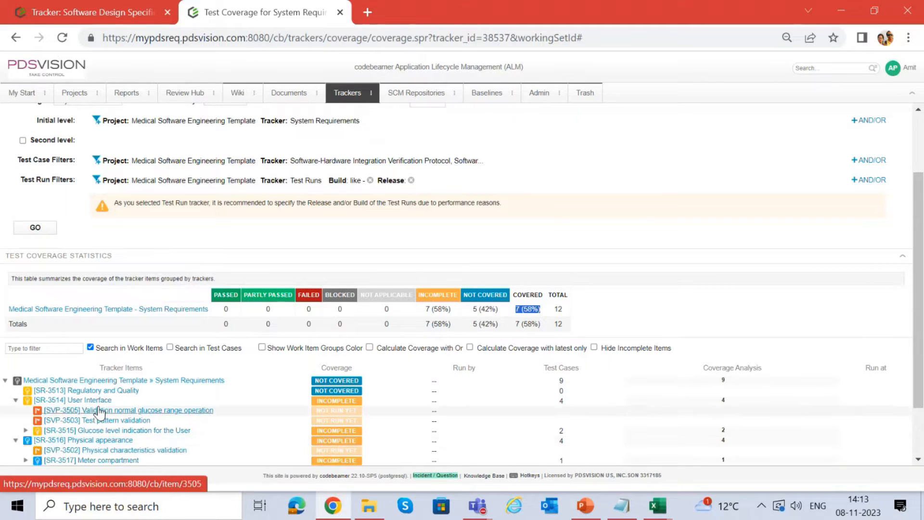
scroll(27, 397, down, 2)
click(26, 390)
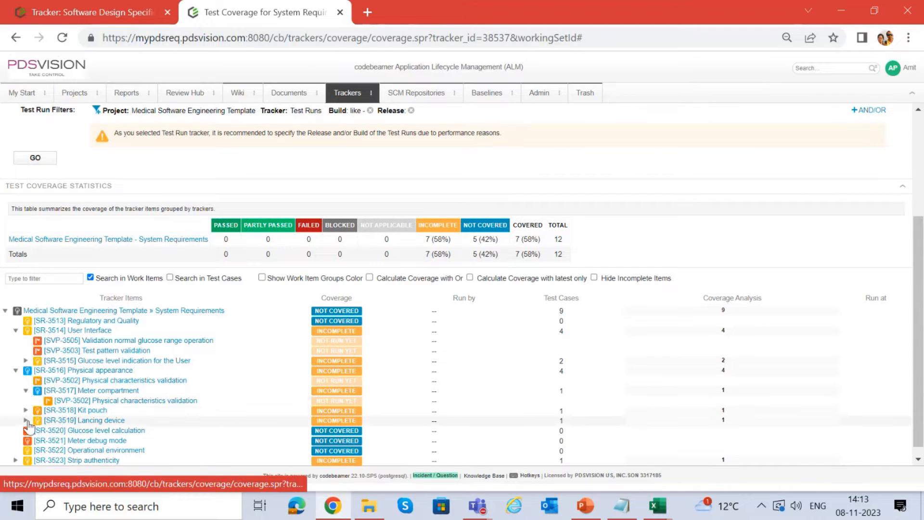
Expand Lancing device, Kit pouch, Glucose level indication for the User and Strip authenticity in the coverage tree to inspect their test cases
click(26, 420)
click(26, 410)
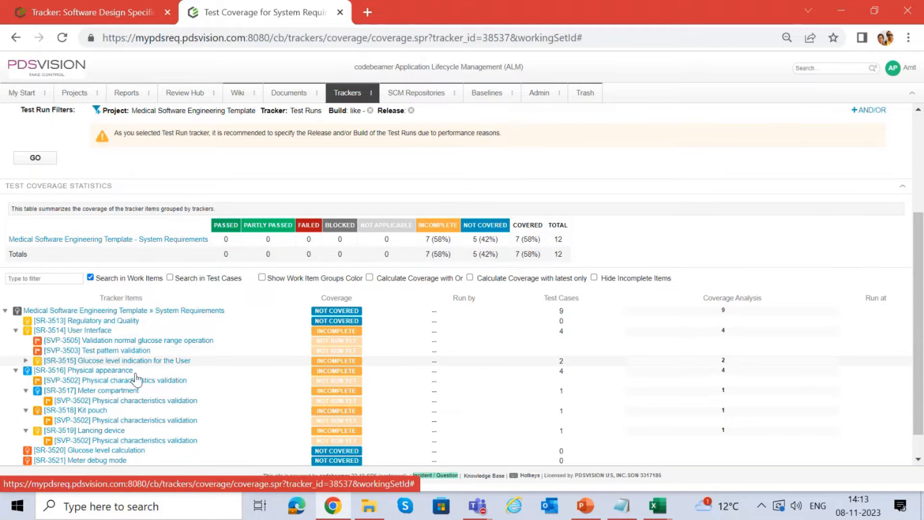
click(26, 360)
scroll(26, 360, down, 1)
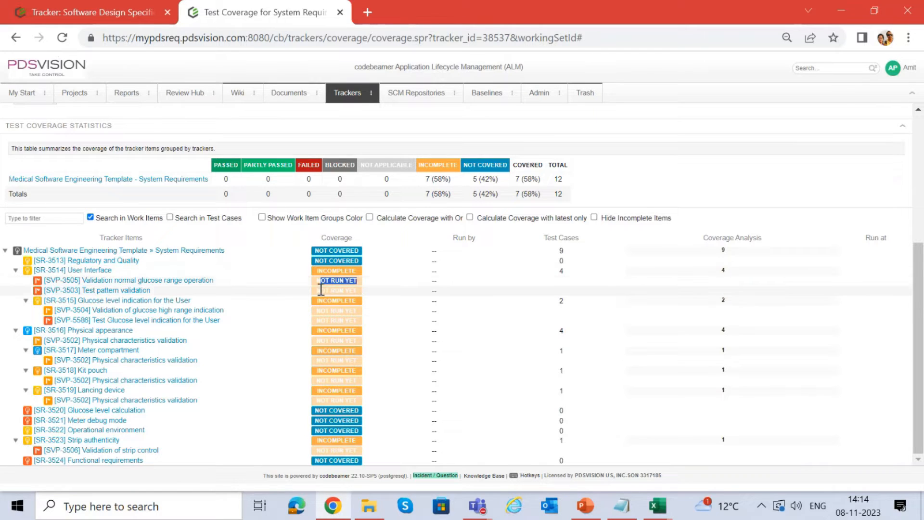
Examine the run status, test case counts and Coverage Analysis values of the System Requirements items, and review the coverage filter settings
drag(321, 290, 365, 294)
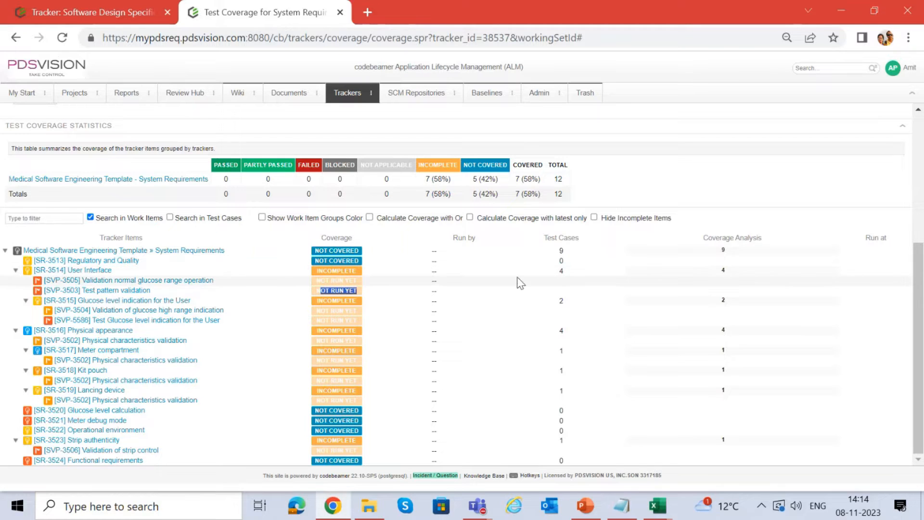
double_click(561, 270)
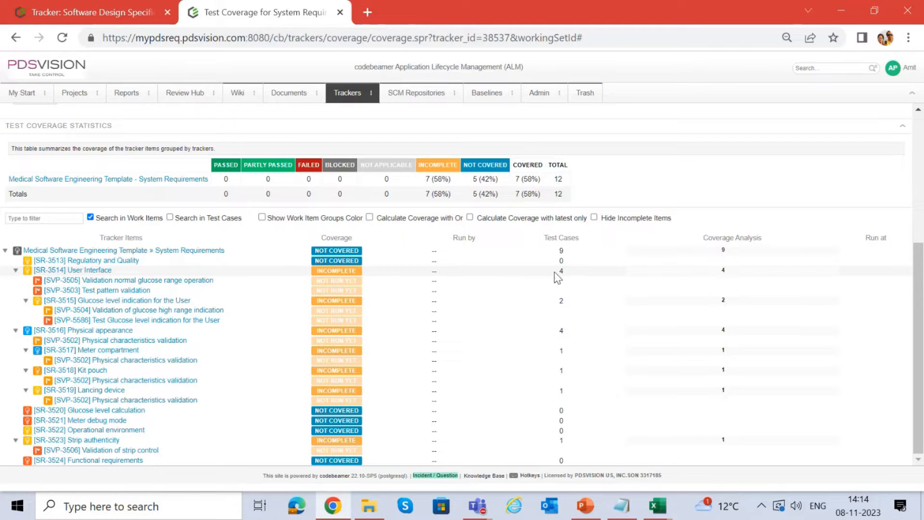
double_click(719, 272)
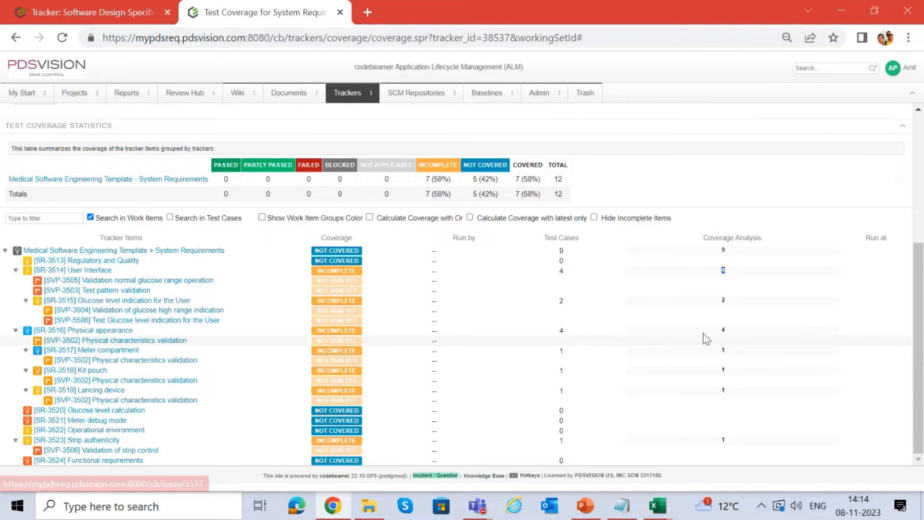
double_click(723, 300)
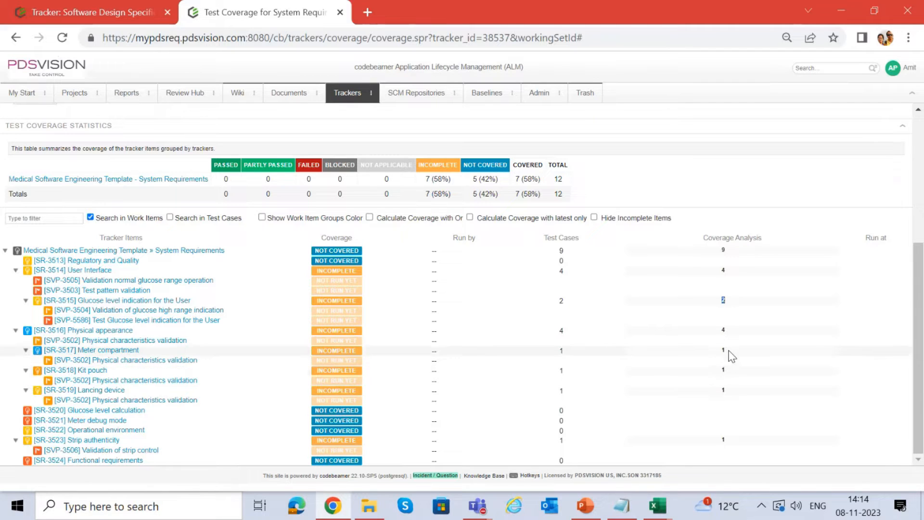
click(479, 341)
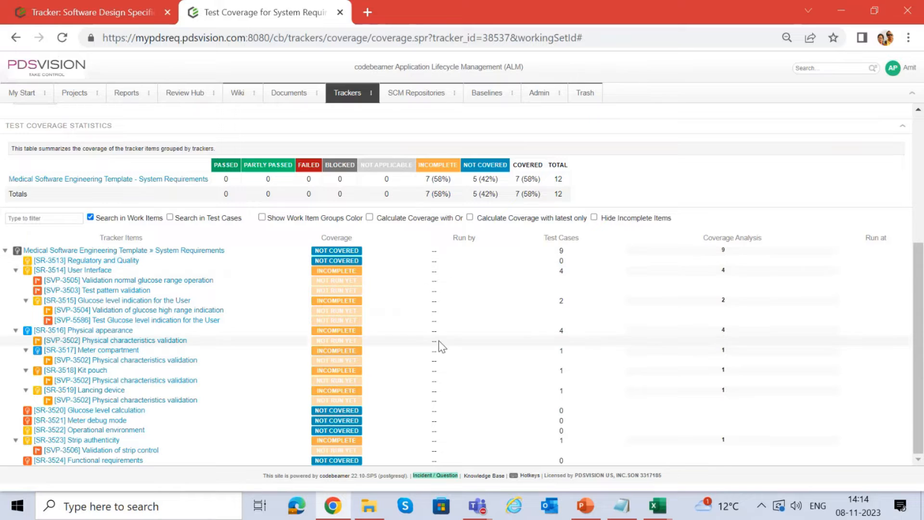
scroll(438, 339, up, 4)
scroll(472, 338, down, 4)
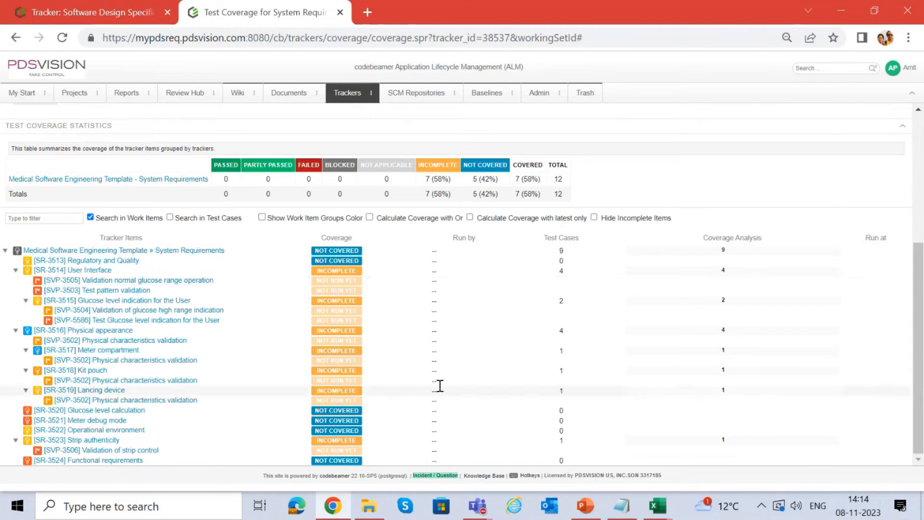
double_click(712, 237)
drag(761, 238, 765, 238)
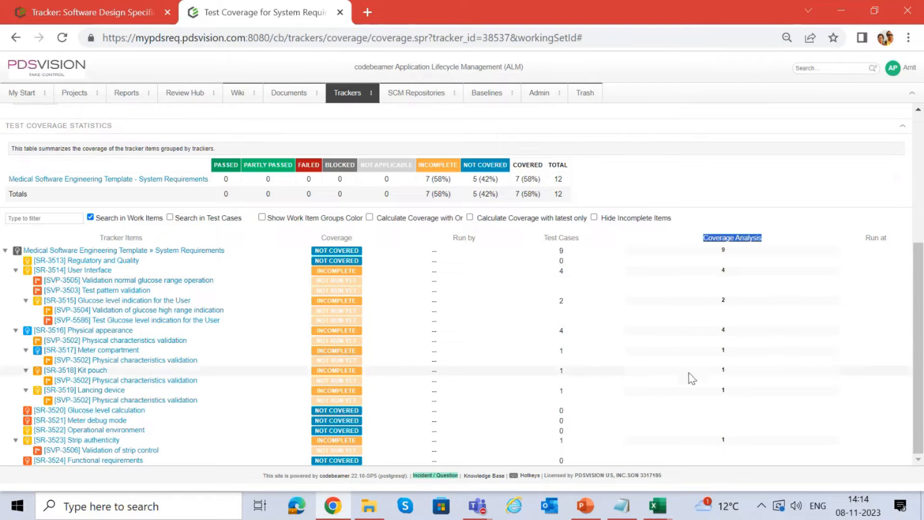
scroll(706, 315, up, 5)
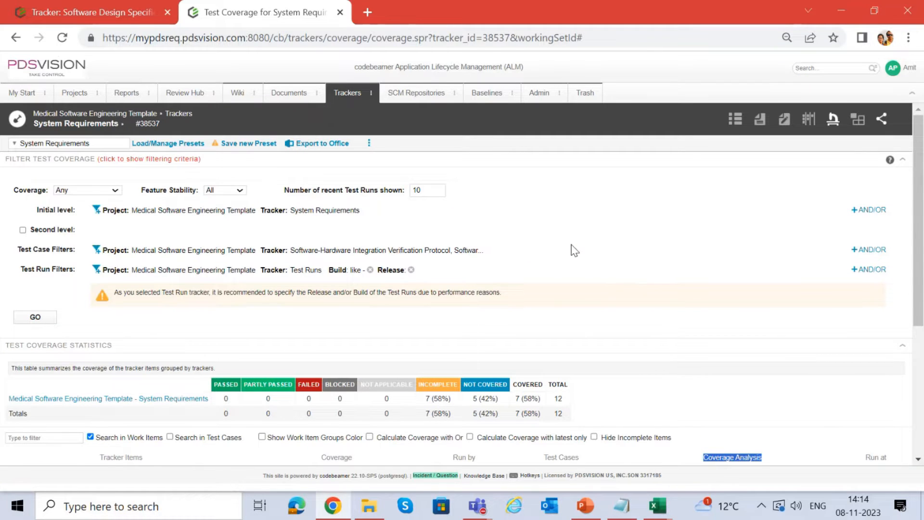
scroll(540, 264, down, 2)
scroll(539, 275, down, 2)
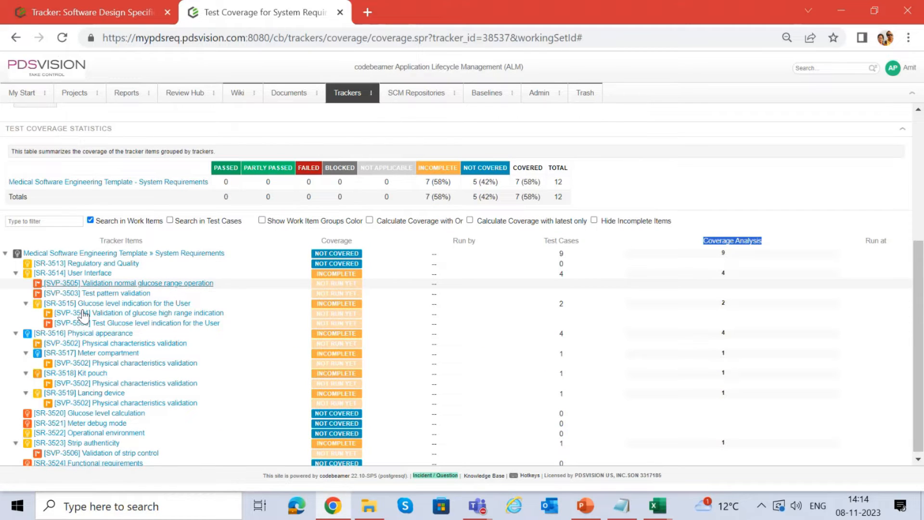
scroll(84, 315, up, 4)
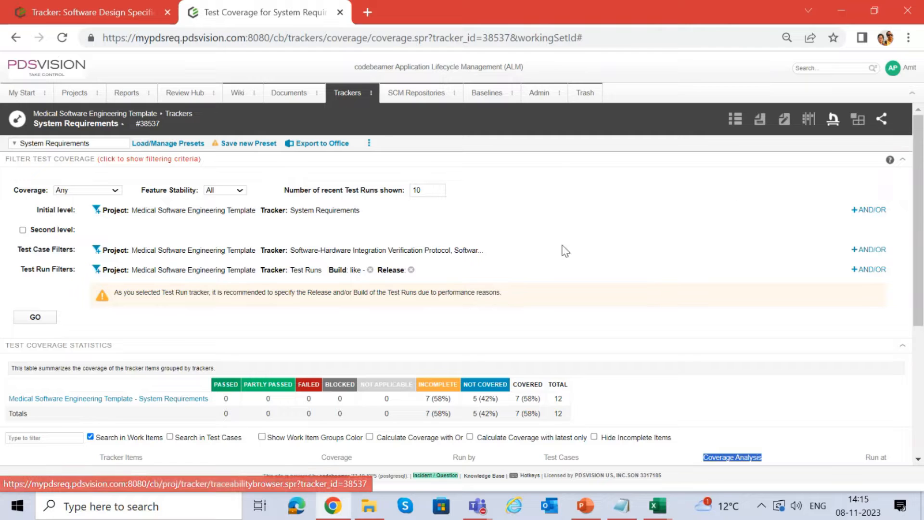
Switch to the WFN Demo project's trackers and open the Software Design Specification tracker
click(126, 11)
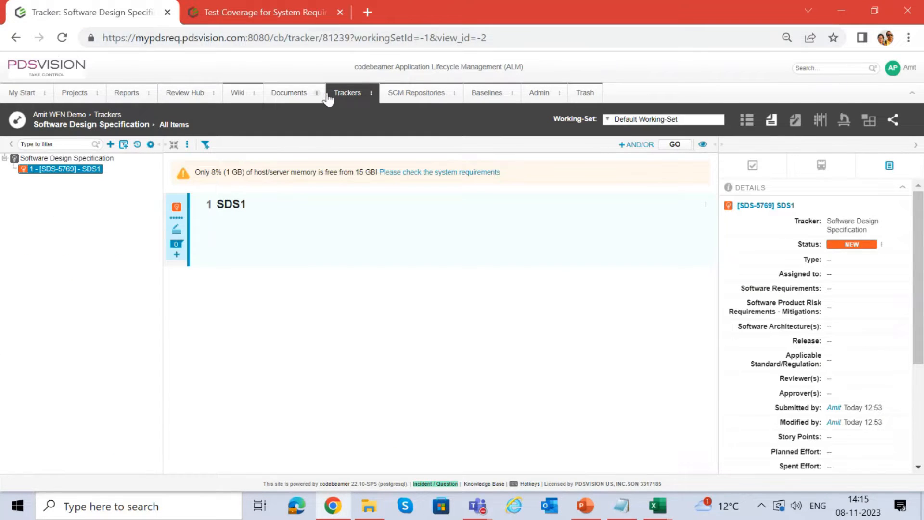
click(350, 96)
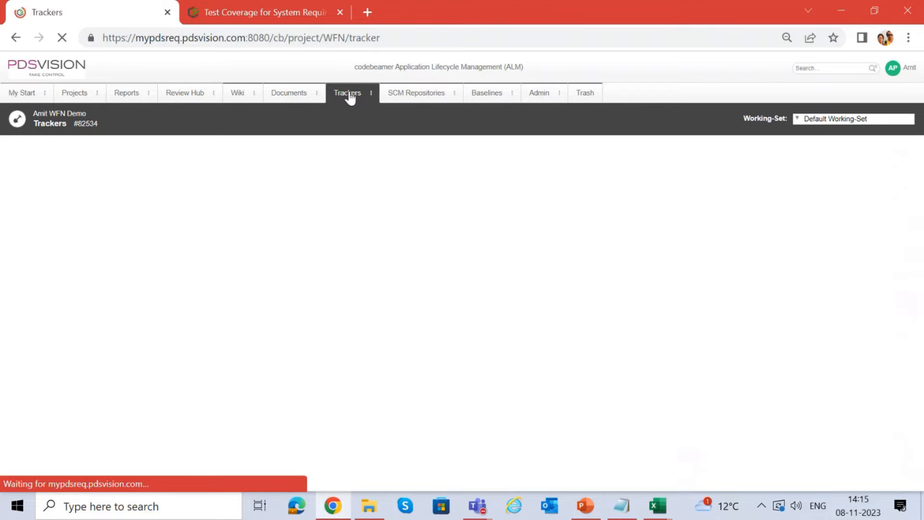
scroll(212, 187, up, 1)
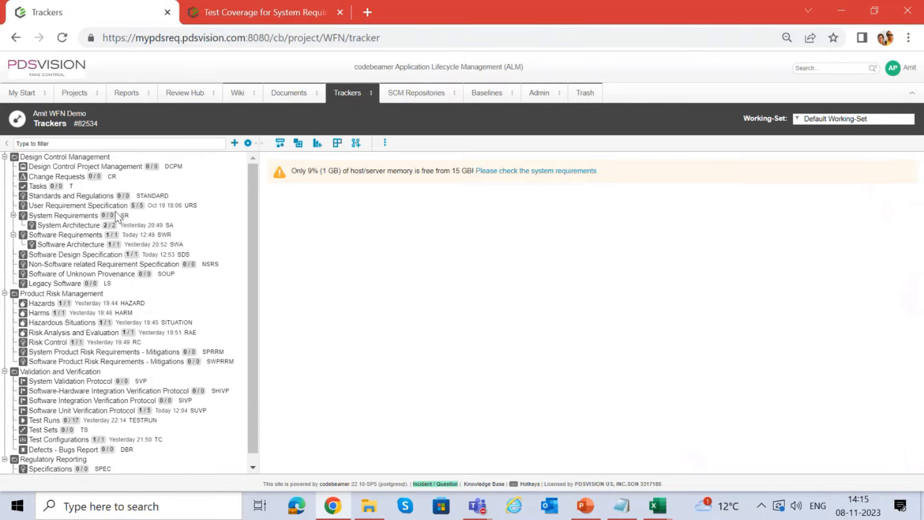
click(74, 224)
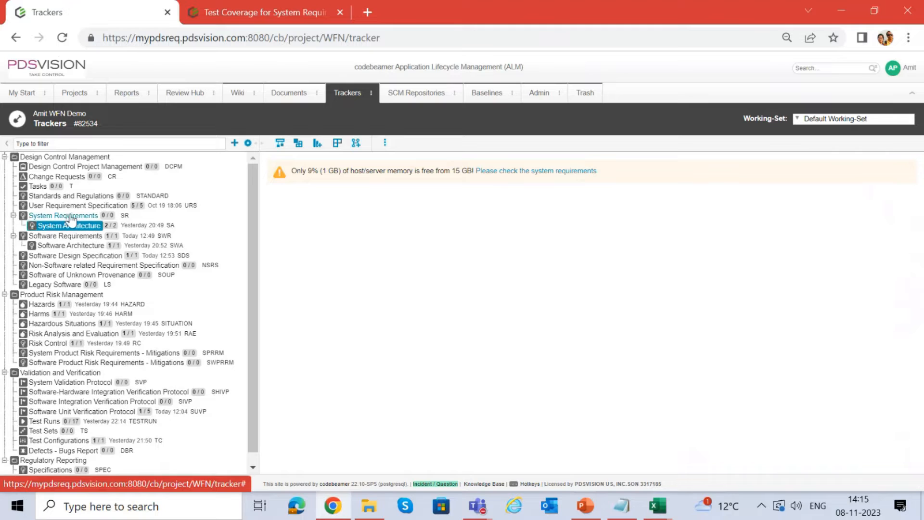
click(69, 216)
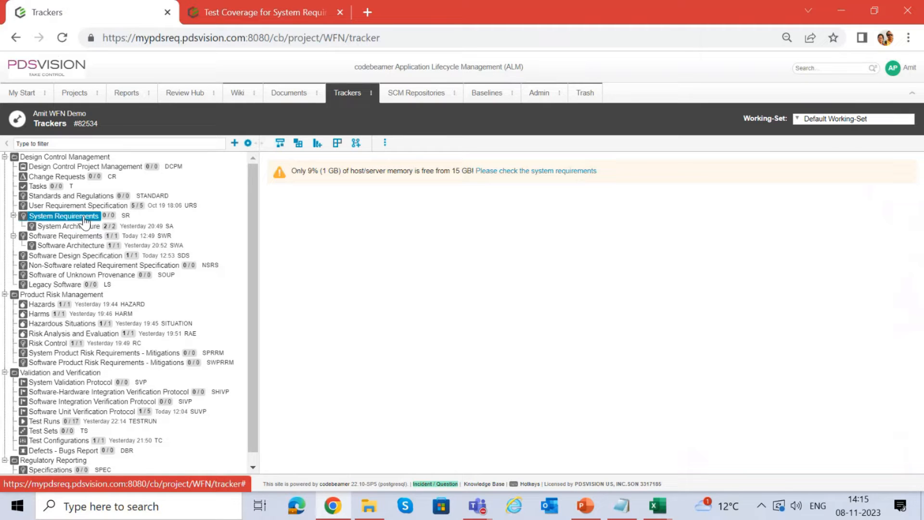
click(82, 235)
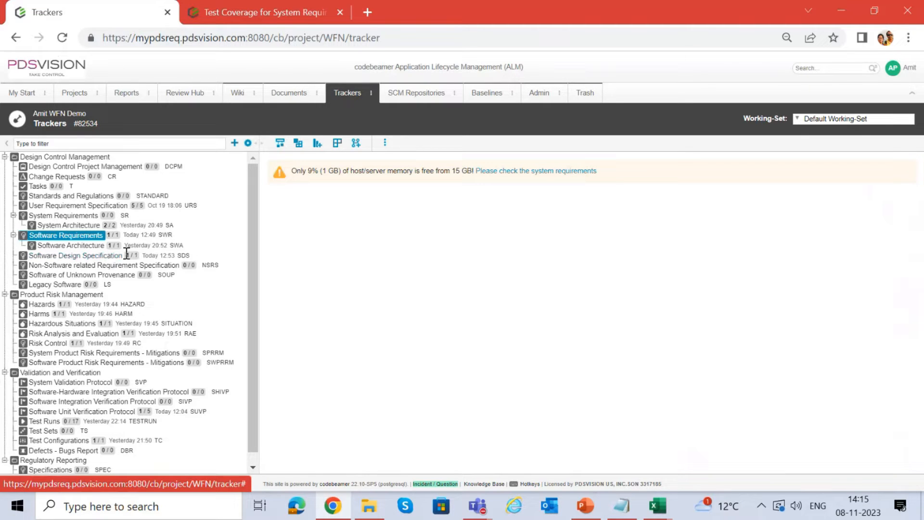
click(102, 256)
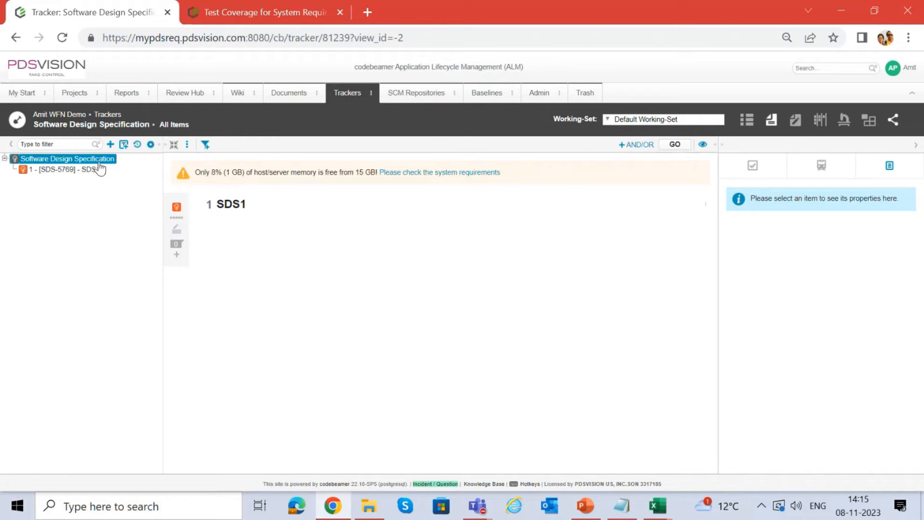
Rename the SDS1 item as "Demo Software Design Spec 1", copy the new title and save the item
click(186, 145)
click(509, 256)
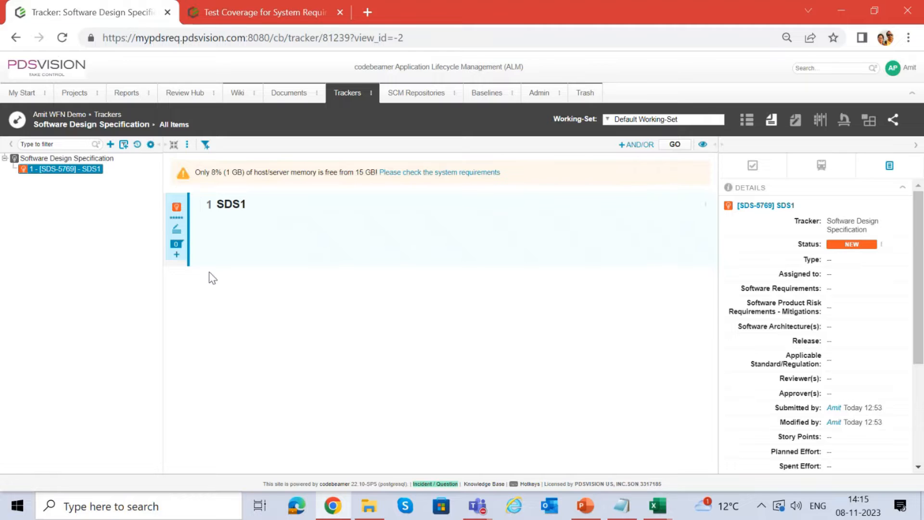
click(176, 235)
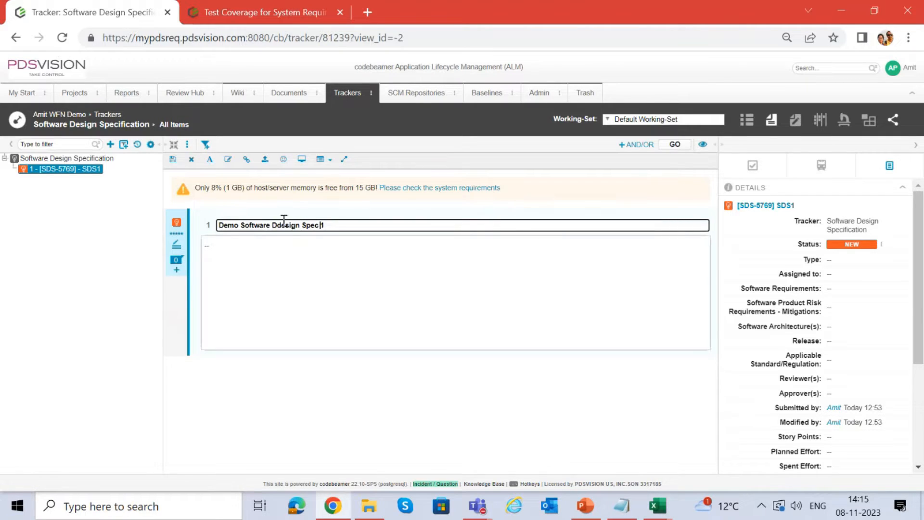
key(BackSpace)
key(ctrl+a)
key(ctrl+c)
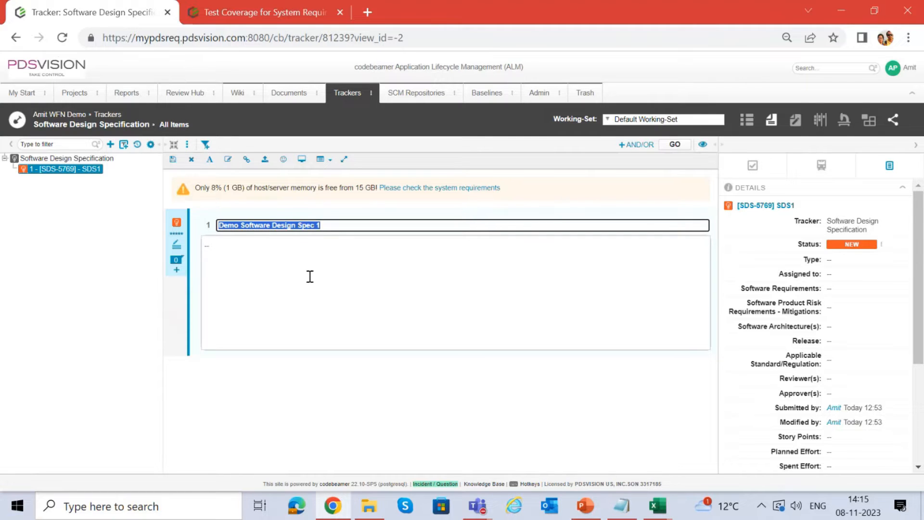
click(173, 159)
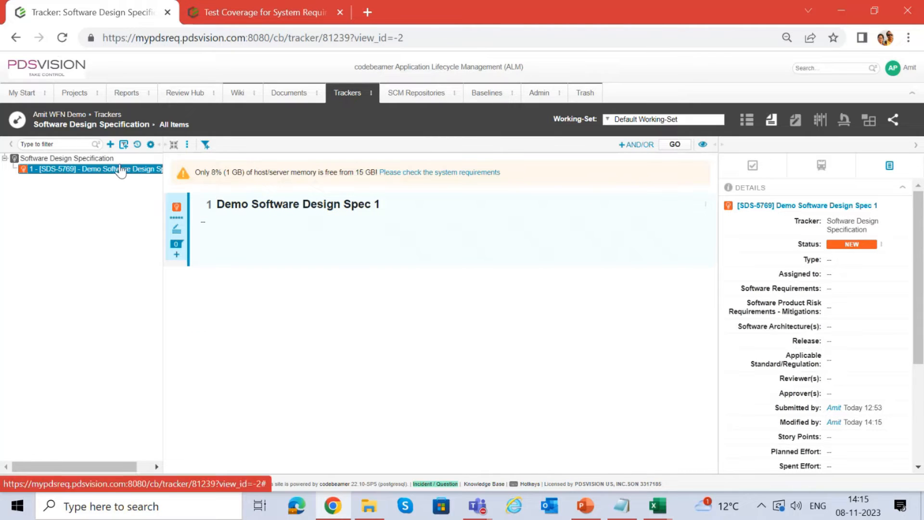
Add a second design specification item titled "Demo Software Design Spec 2" from the copied title and save it
click(110, 145)
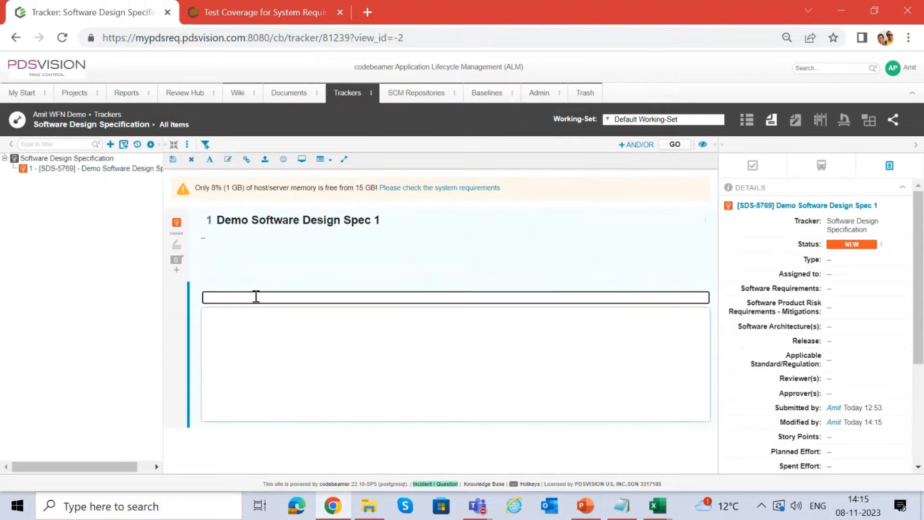
key(ctrl+v)
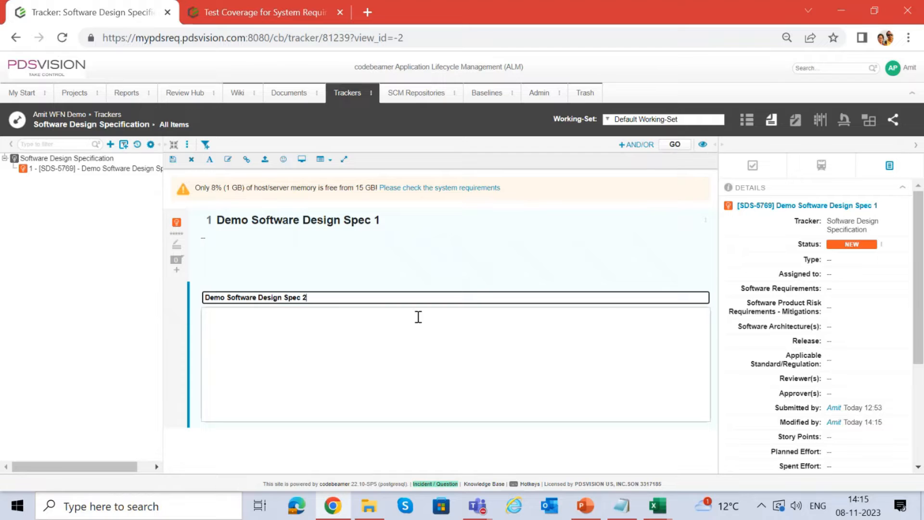
click(403, 346)
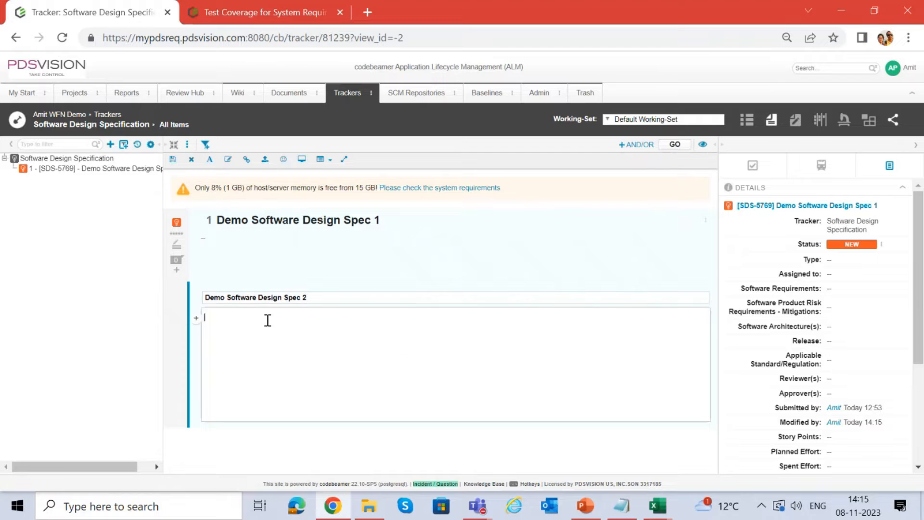
click(174, 162)
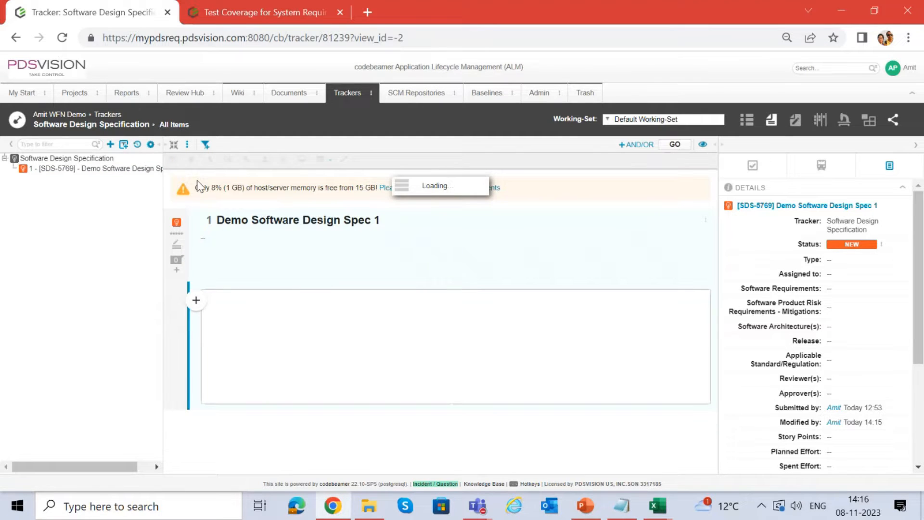
Add a third design specification item titled "Demo Software Design Spec 3" and save it
click(111, 144)
key(ctrl+v)
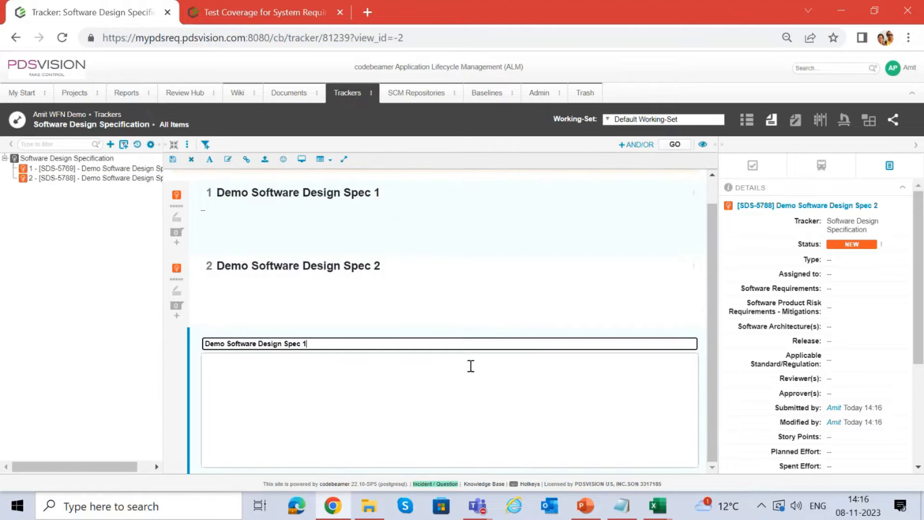
click(395, 407)
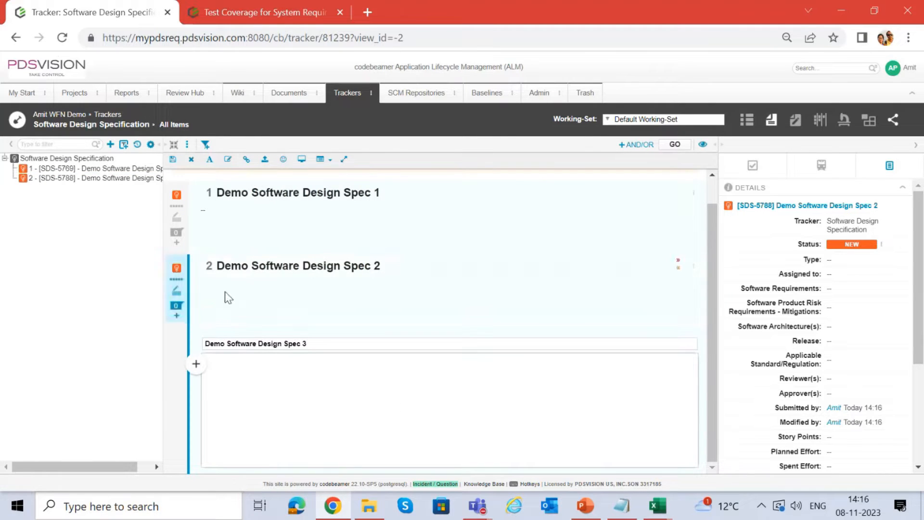
click(173, 161)
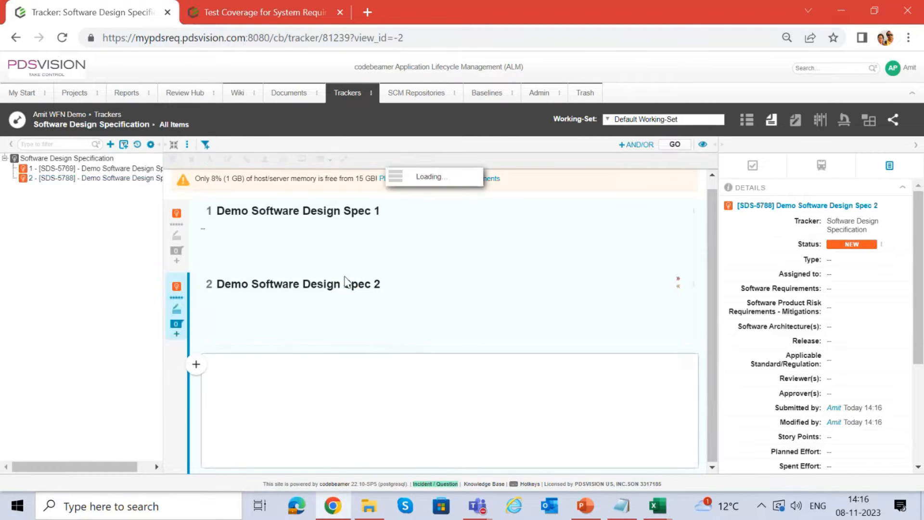
Add a fourth design specification item titled "Demo Software Design Spec 4" and save it
click(111, 145)
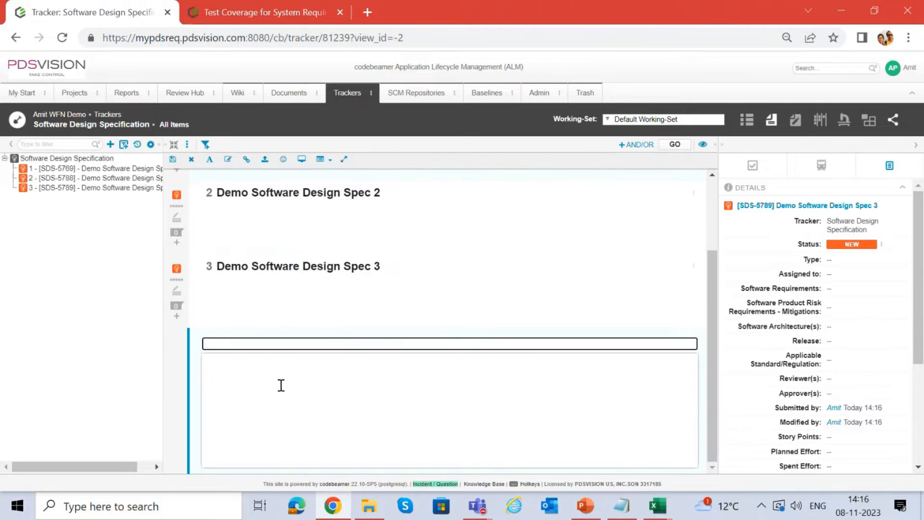
key(ctrl+v)
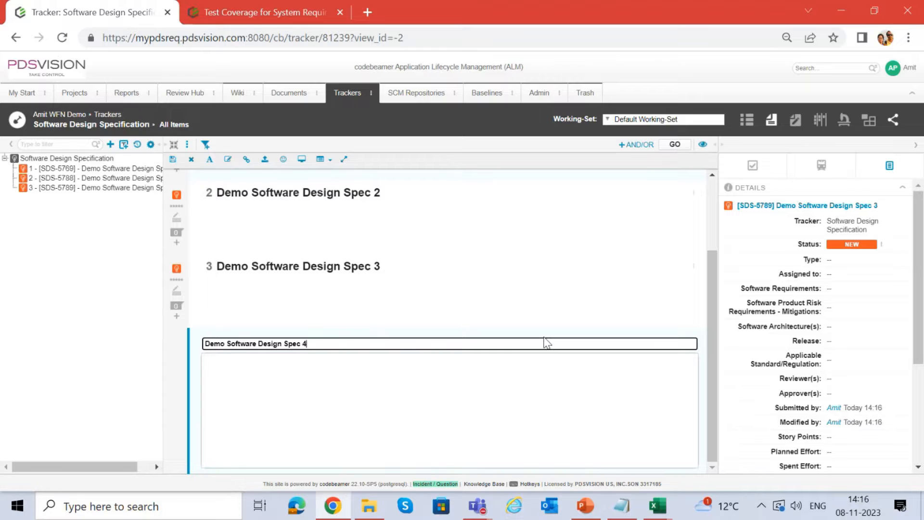
click(173, 159)
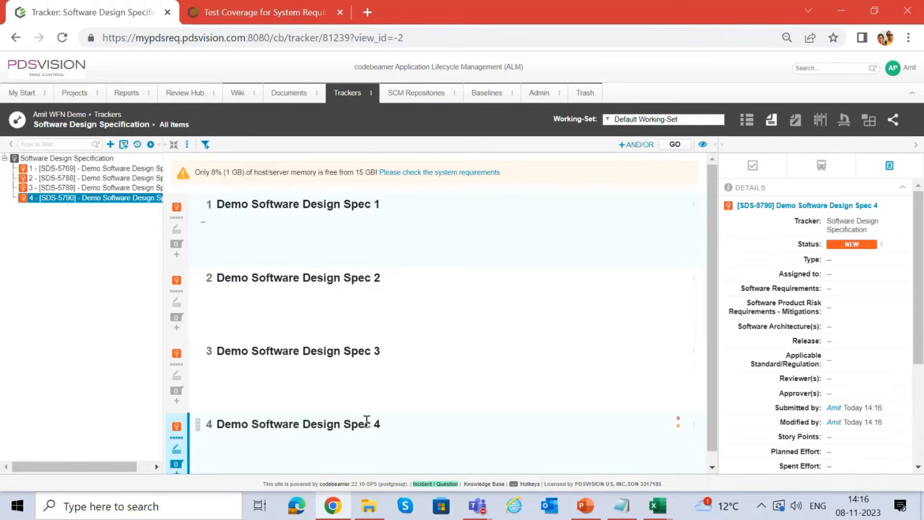
Switch to the PDSVISION Codebeamer ServiceOfferings presentation in PowerPoint and look through the slides around the DEMO Agenda
mouse_move(581, 509)
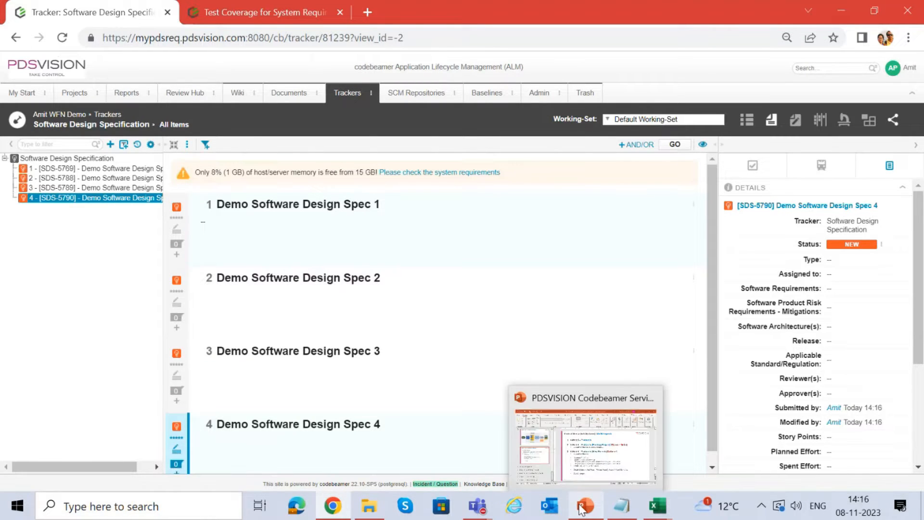
click(577, 457)
scroll(178, 236, up, 3)
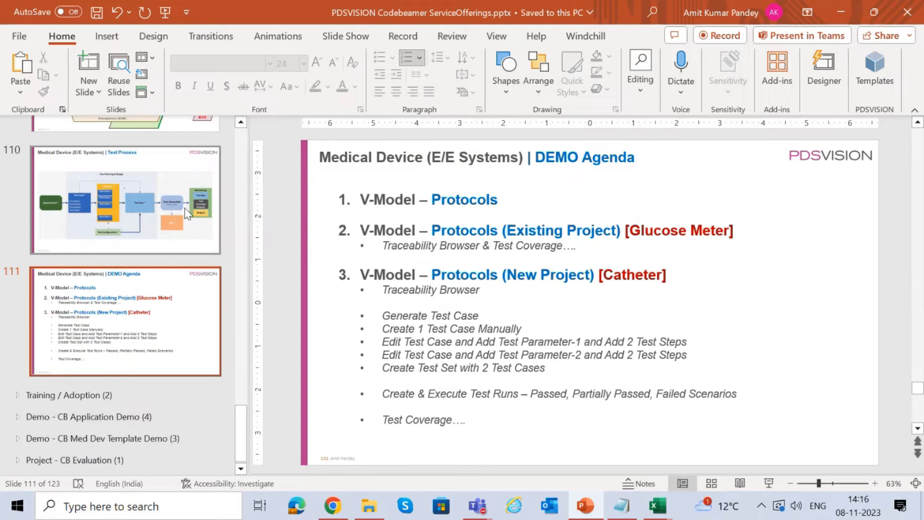
Circle SWDS, SWUVP and SWIVP in ink on the presented V-MODEL in projects slide, discarding the annotations on exit
click(180, 234)
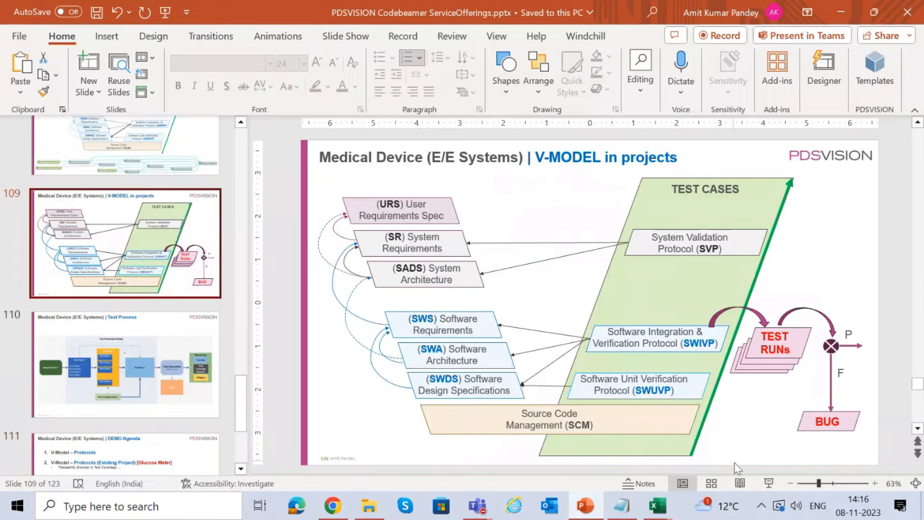
click(769, 483)
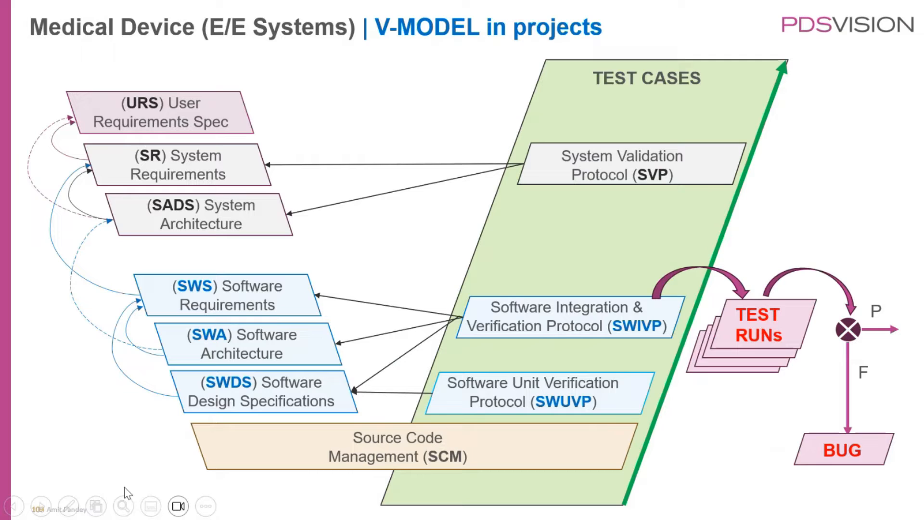
click(68, 505)
click(68, 394)
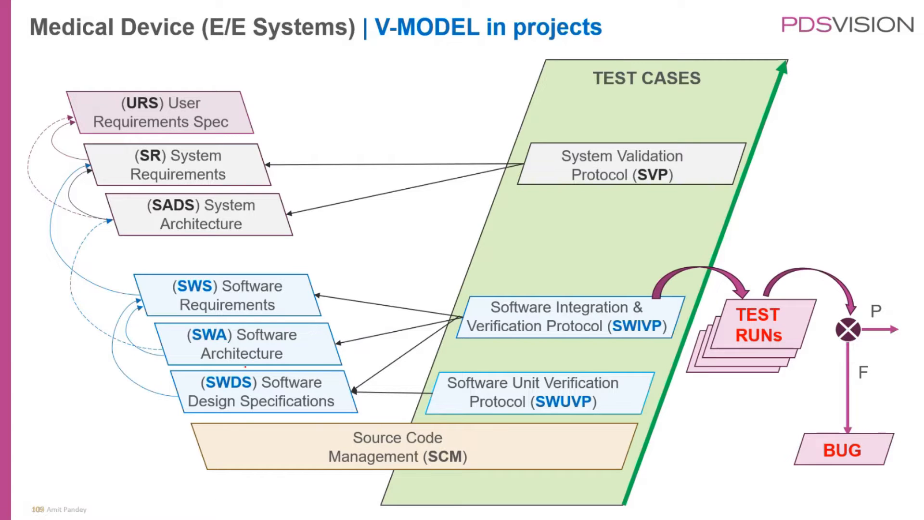
mouse_move(244, 364)
mouse_down()
mouse_move(212, 432)
mouse_move(260, 357)
mouse_up()
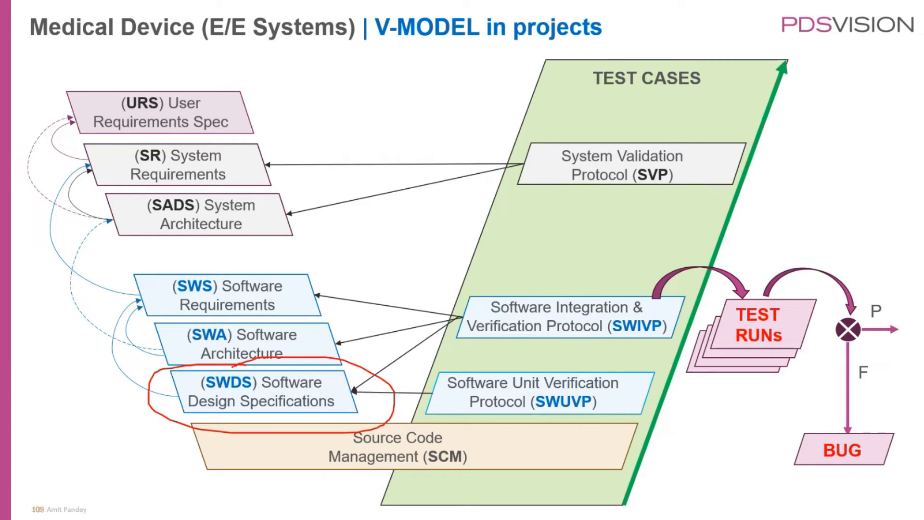
mouse_move(485, 355)
mouse_down()
mouse_move(430, 429)
mouse_move(628, 370)
mouse_move(445, 362)
mouse_up()
mouse_move(559, 280)
mouse_down()
mouse_move(456, 313)
mouse_move(706, 337)
mouse_move(554, 278)
mouse_up()
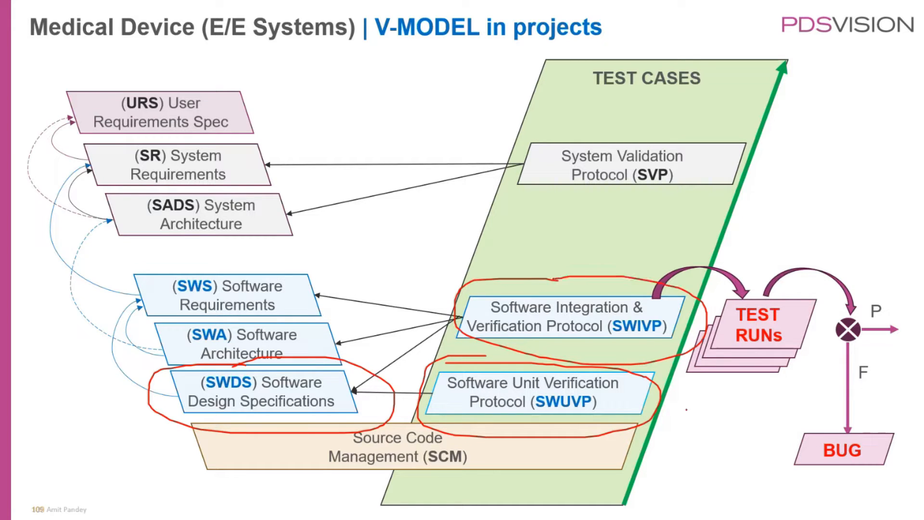
key(Escape)
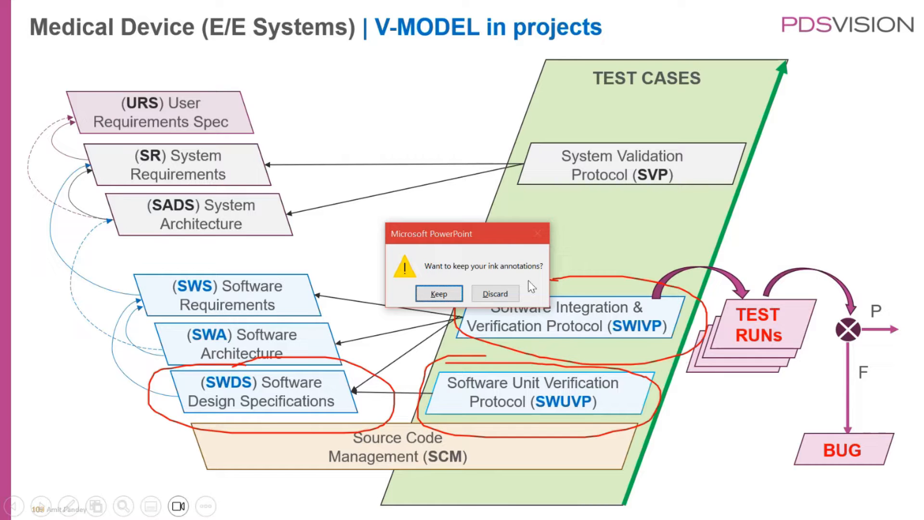
click(495, 294)
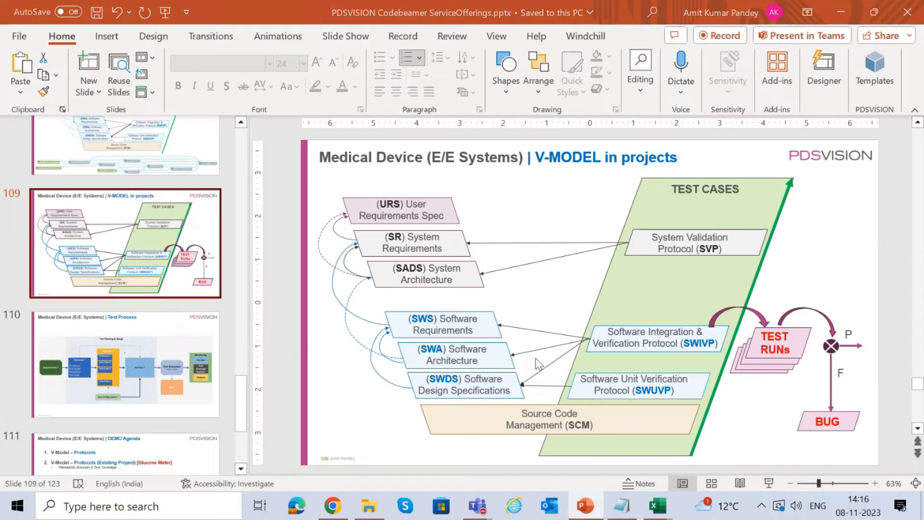
Switch to Codebeamer and generate a test case for Demo Software Design Spec 1 in the Software Integration Verification Protocol
key(alt+Tab)
click(178, 255)
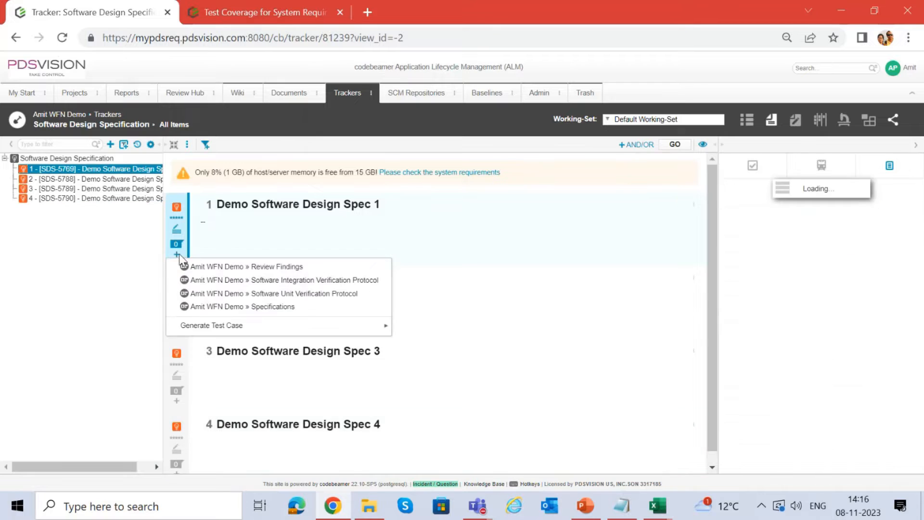
mouse_move(327, 326)
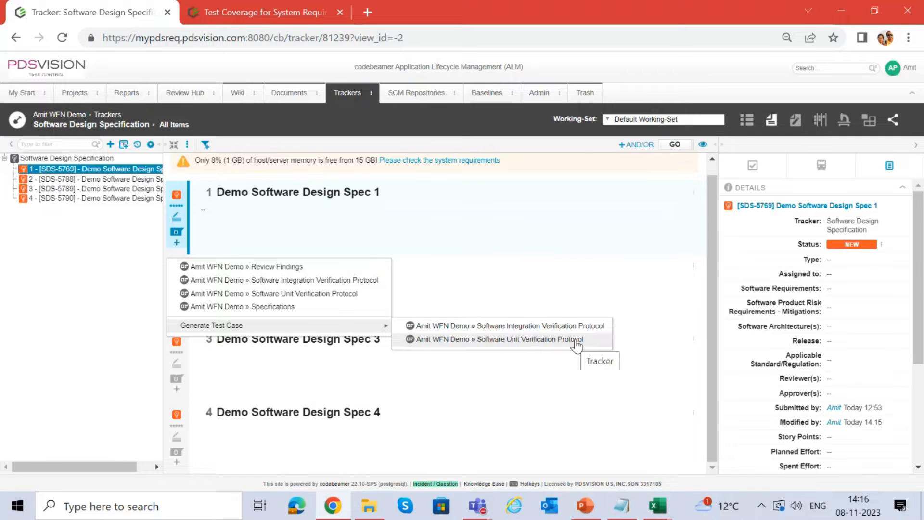
click(496, 328)
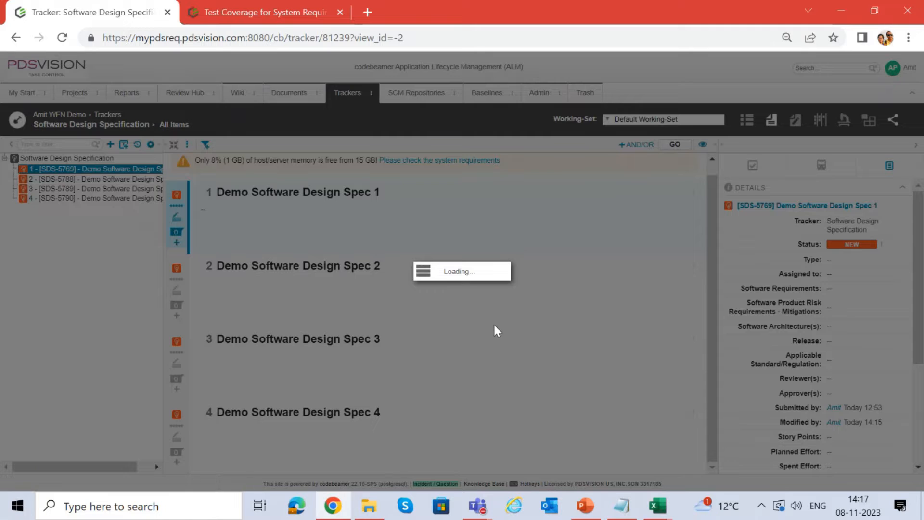
scroll(871, 361, down, 4)
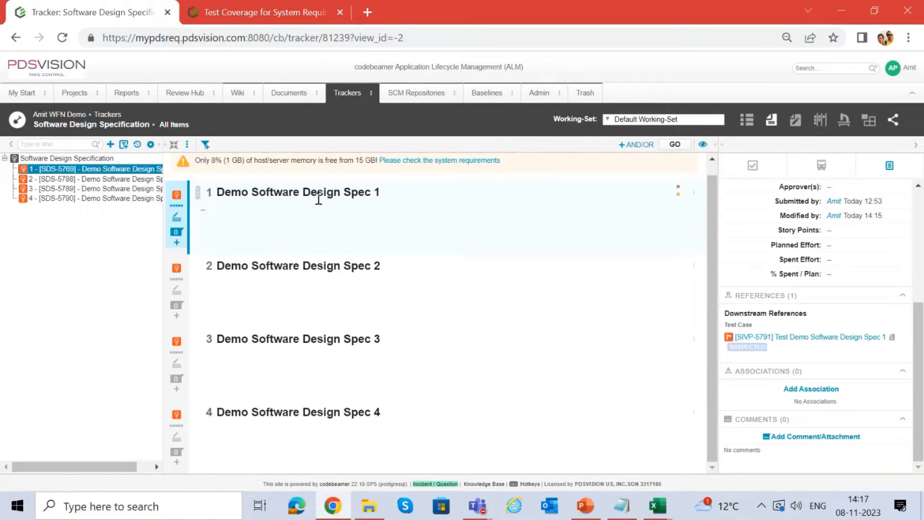
Generate a test case for Demo Software Design Spec 2 in the Software Integration Verification Protocol
click(231, 313)
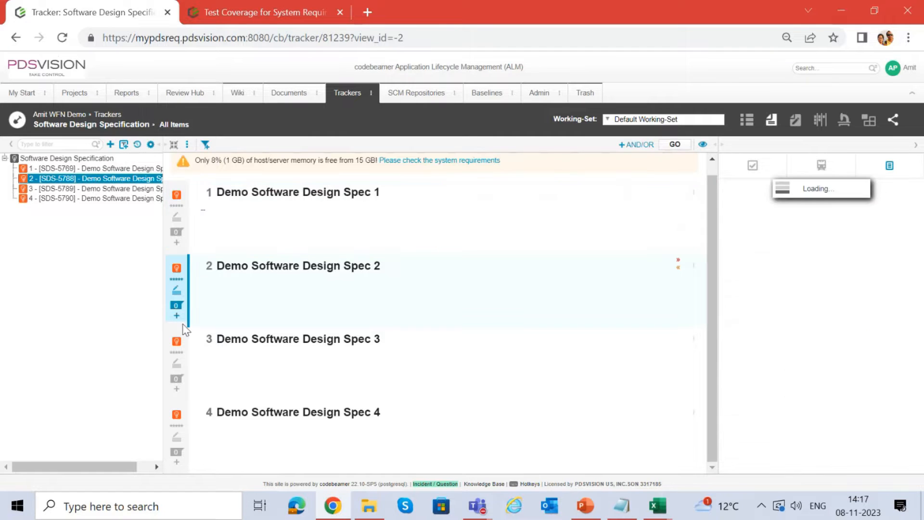
click(176, 316)
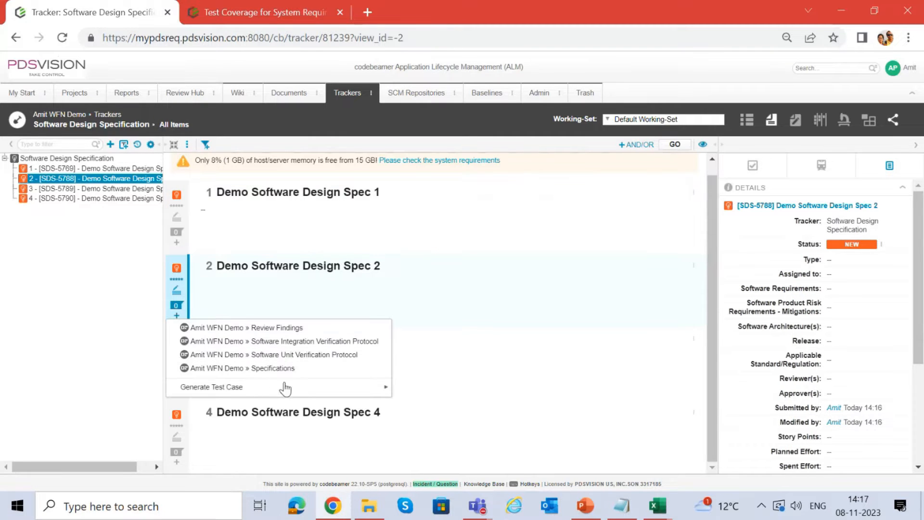
mouse_move(284, 386)
click(470, 387)
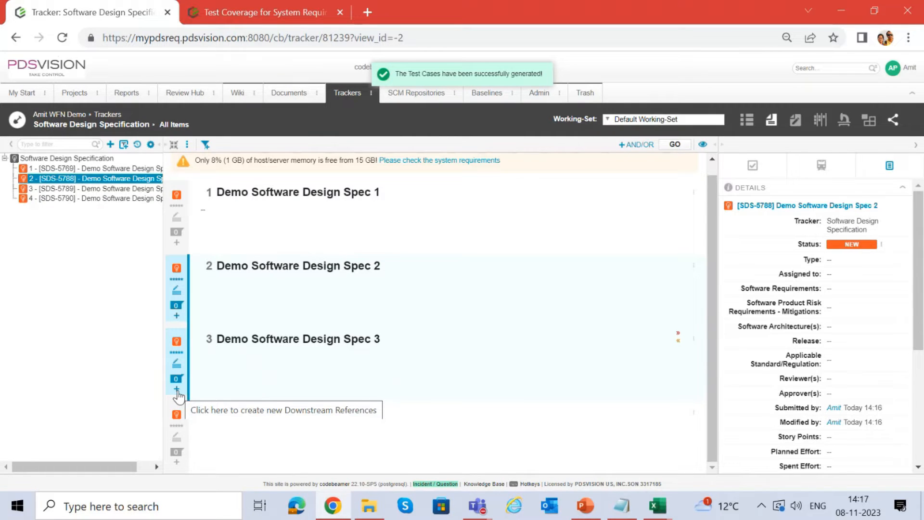
Generate a test case for Demo Software Design Spec 3 in the Software Integration Verification Protocol
click(178, 395)
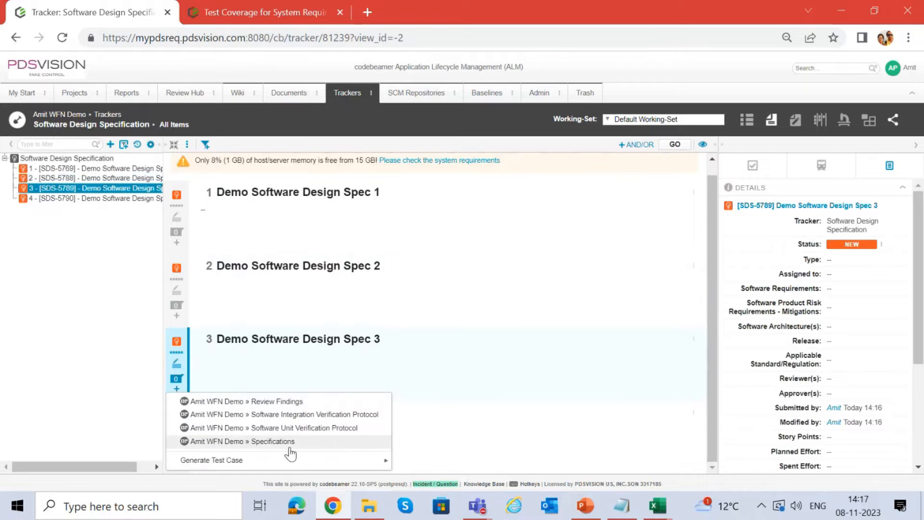
mouse_move(331, 465)
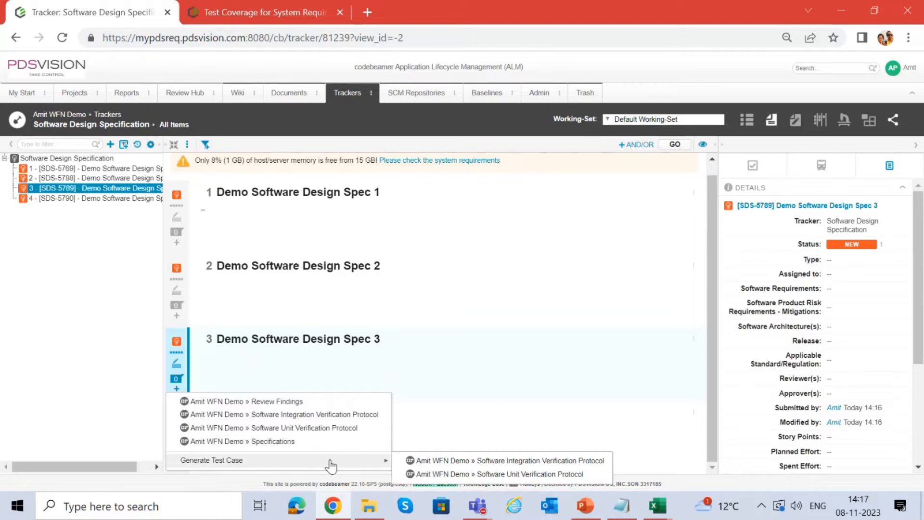
click(540, 461)
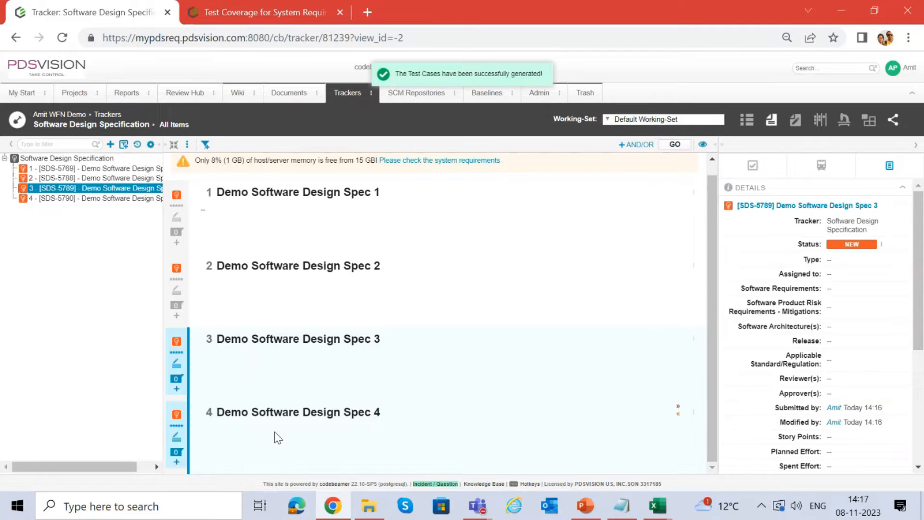
Open the Software Integration Verification Protocol tracker and widen its item tree to show the full test case titles
click(277, 438)
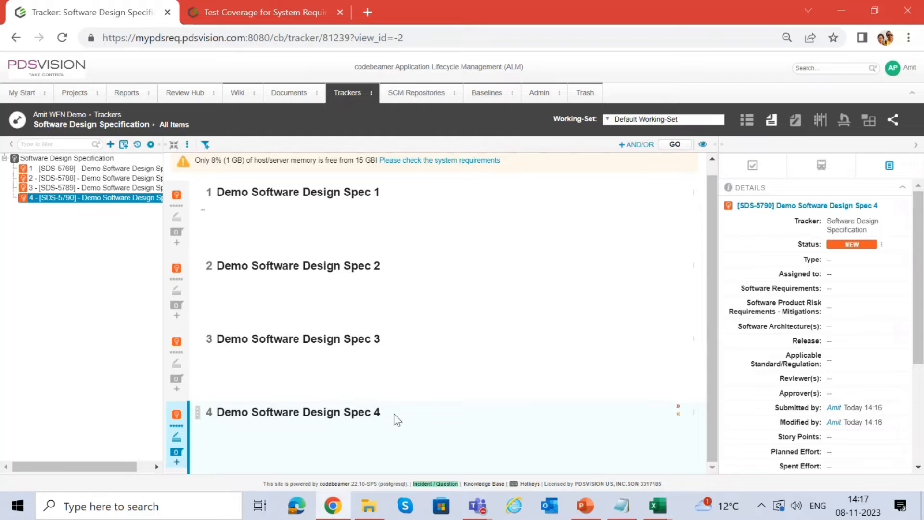
click(370, 95)
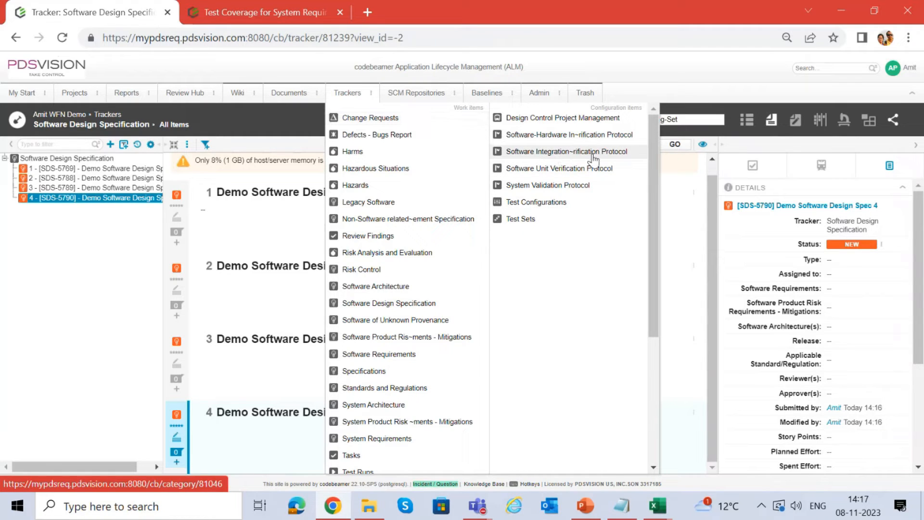
click(571, 153)
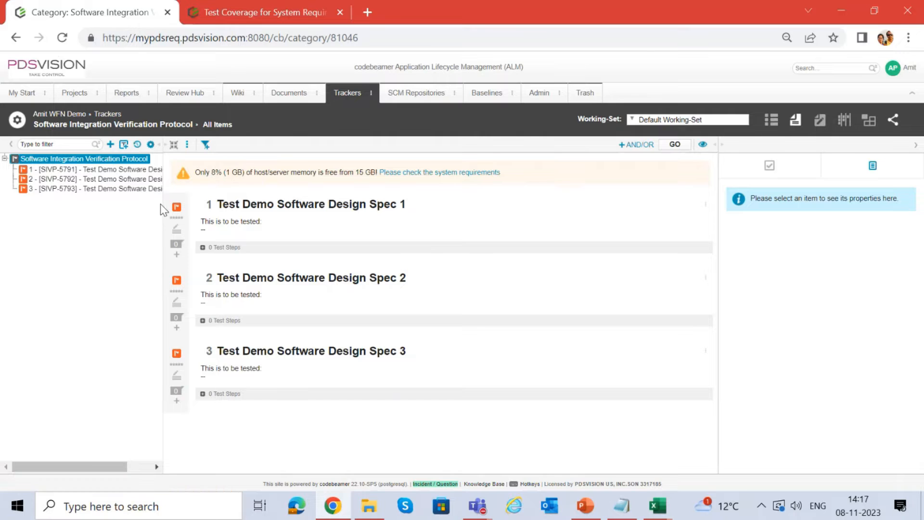
drag(162, 204, 206, 197)
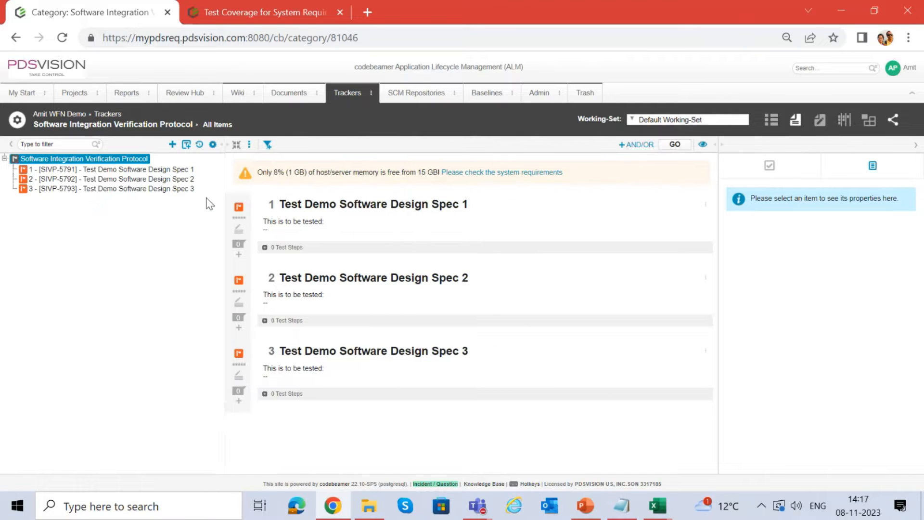
Manually add a fourth test case titled "Test Demo Software Design Spec 4" and save it
click(172, 147)
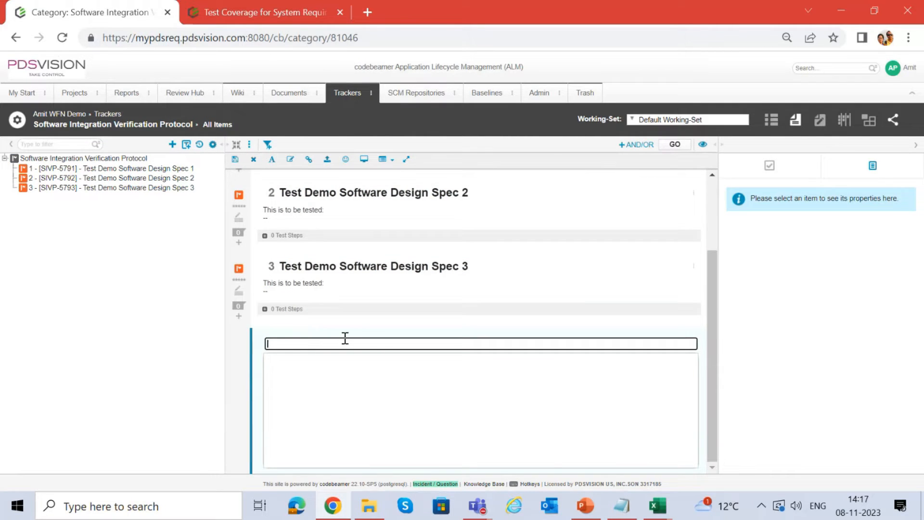
text(Demo Software Design Spec 1)
key(Home)
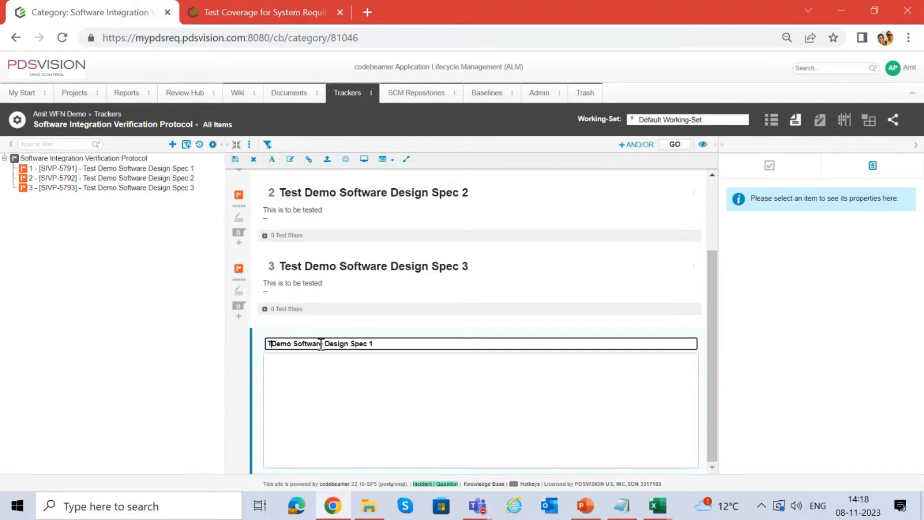
text(Test)
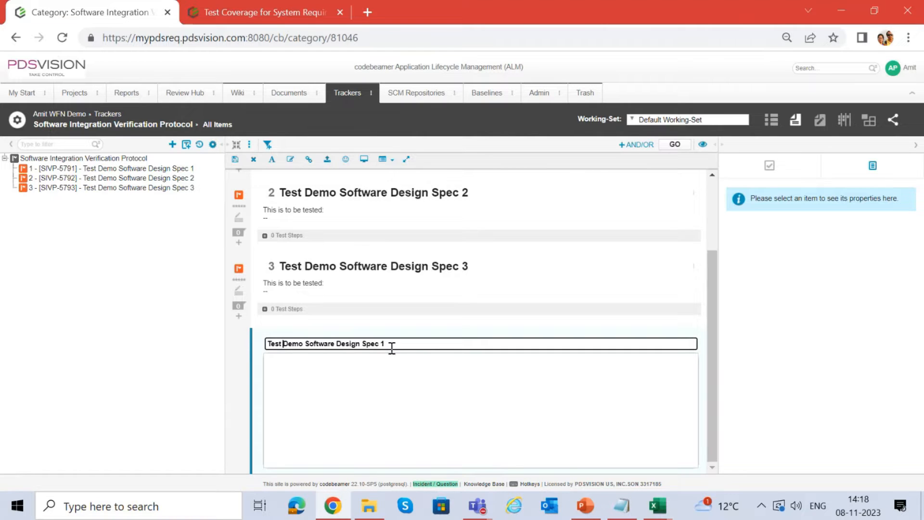
click(412, 388)
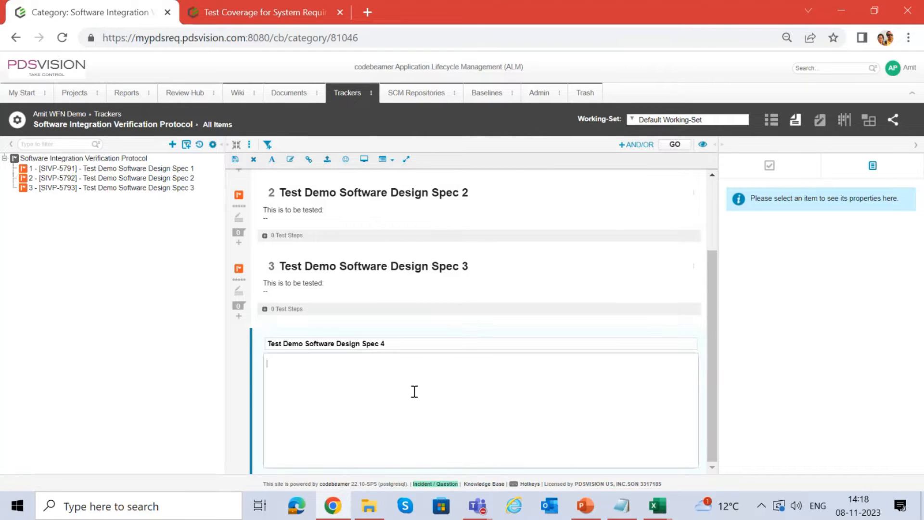
click(235, 161)
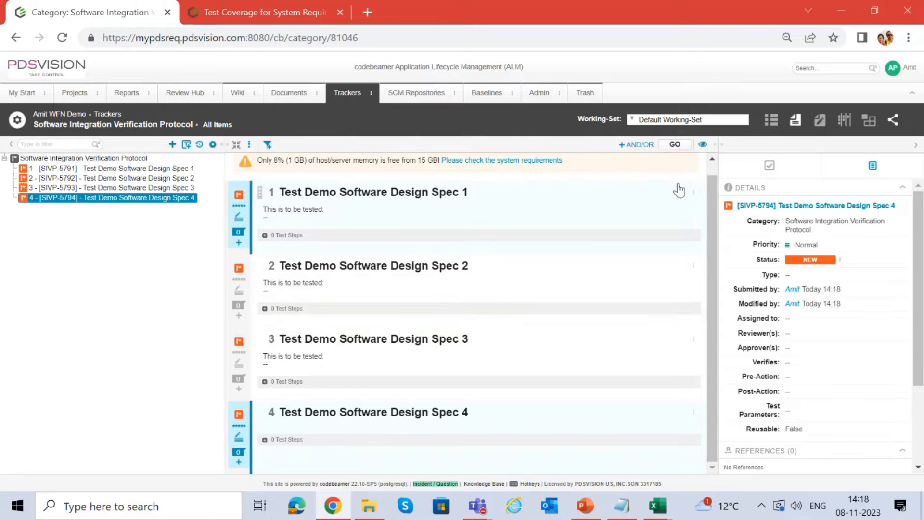
Check the downstream references and the test steps section of Test Demo Software Design Spec 4
mouse_move(678, 190)
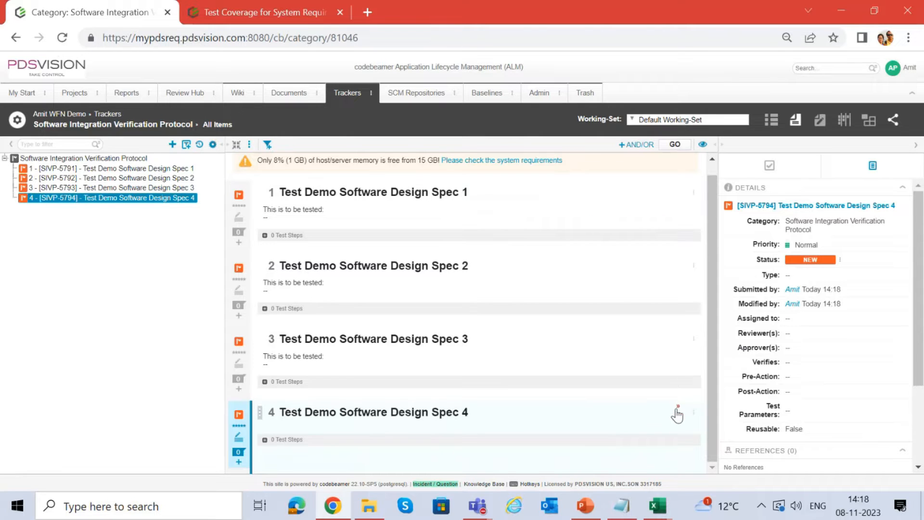
mouse_move(678, 414)
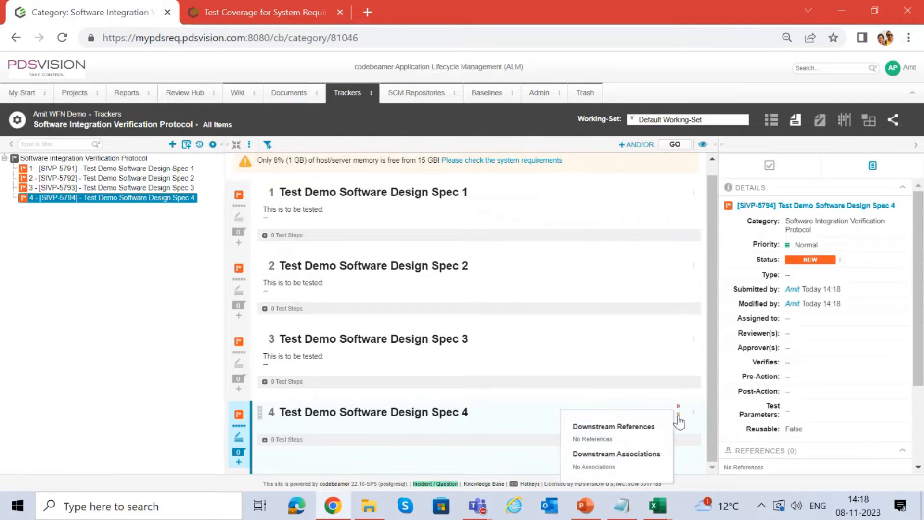
click(477, 439)
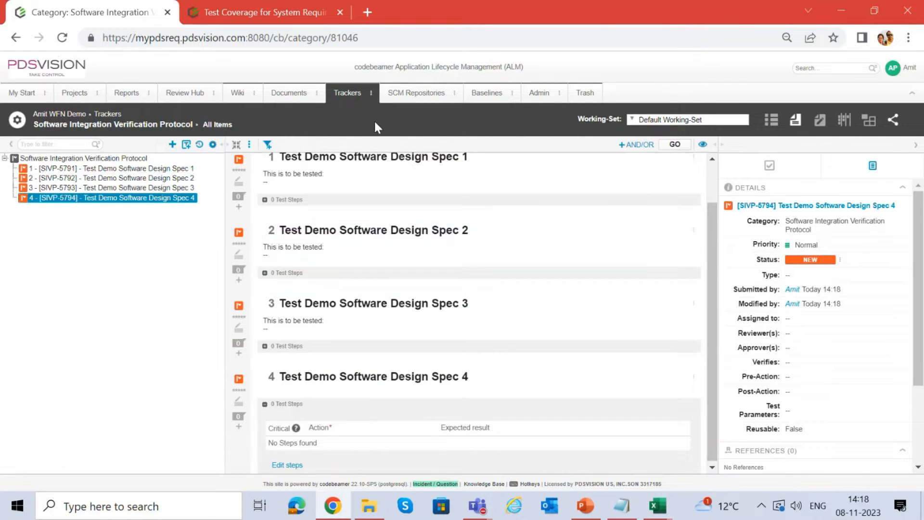
Open the Software Design Specification tracker and select Demo Software Design Spec 4
click(351, 98)
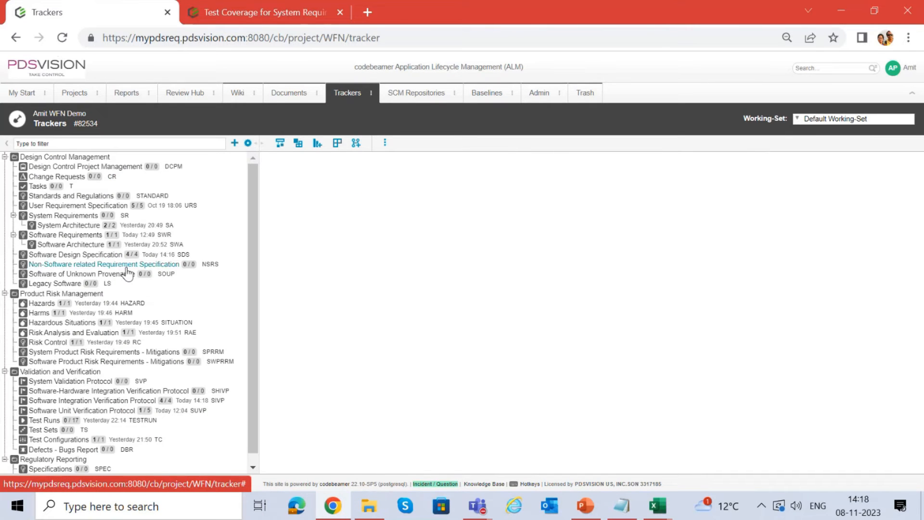
click(110, 257)
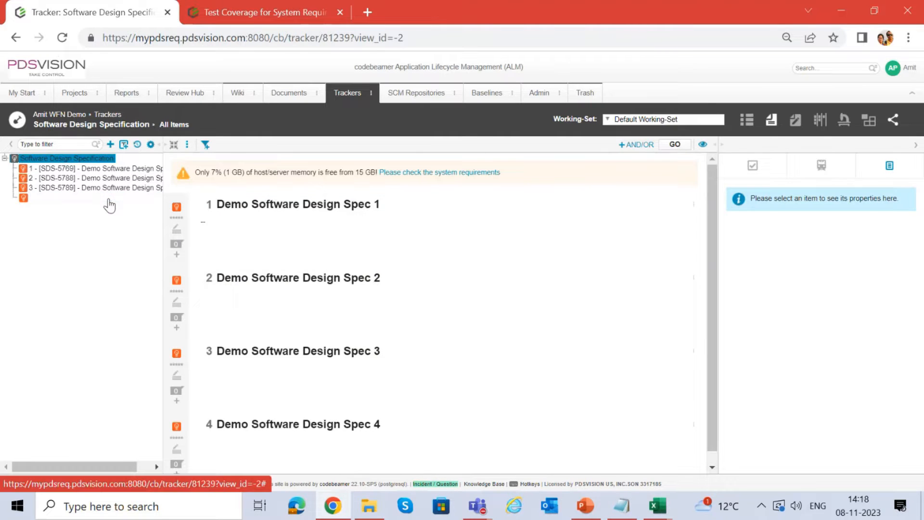
click(106, 199)
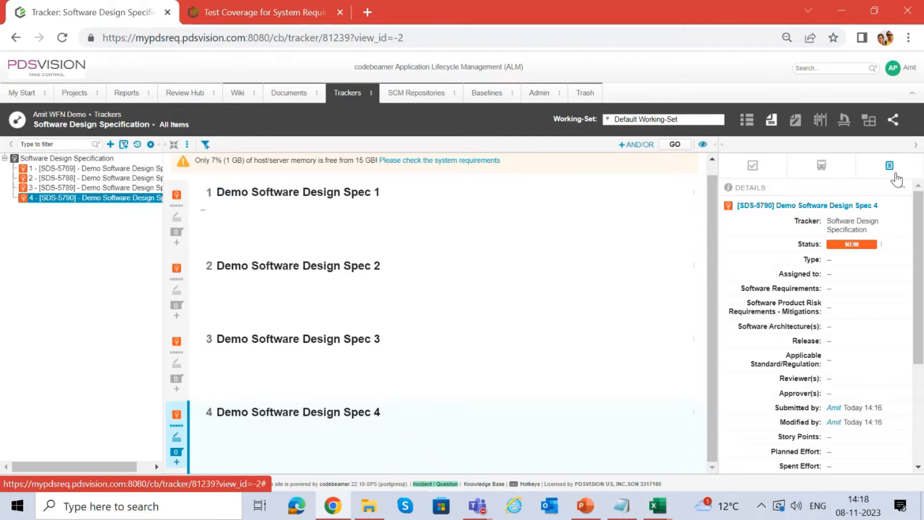
Link the test case Test Demo Software Design Spec 4 from the Software Integration Verification Protocol to Demo Software Design Spec 4
click(752, 167)
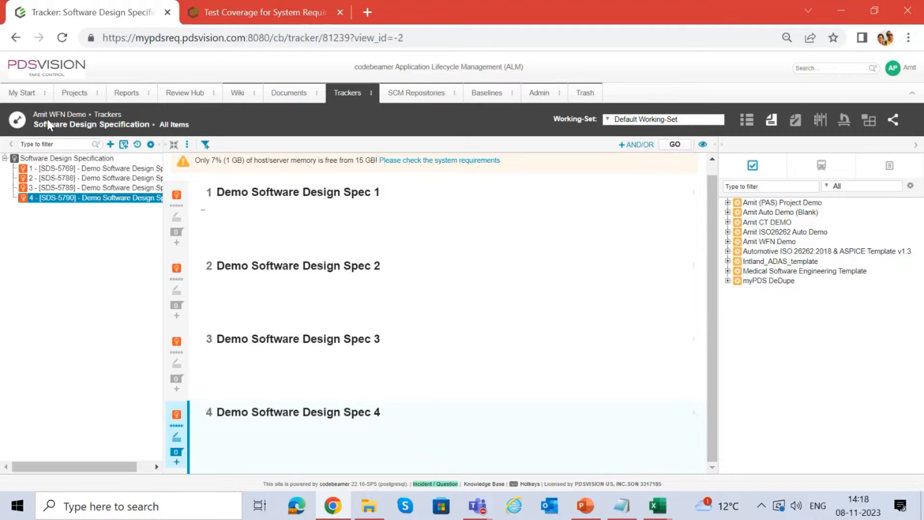
click(728, 241)
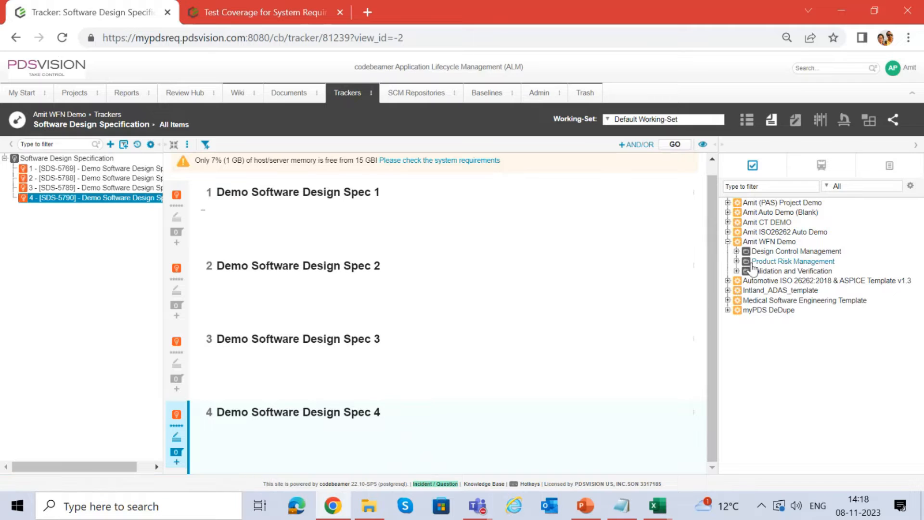
click(737, 251)
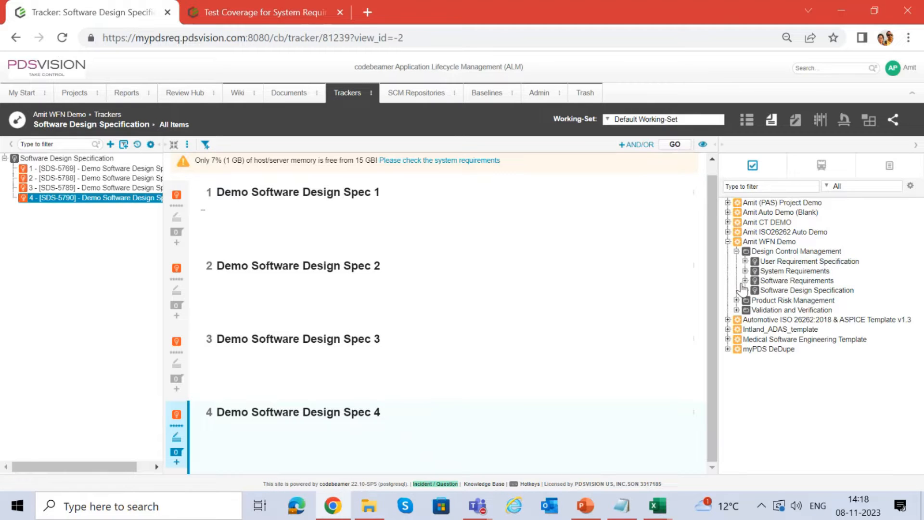
click(736, 309)
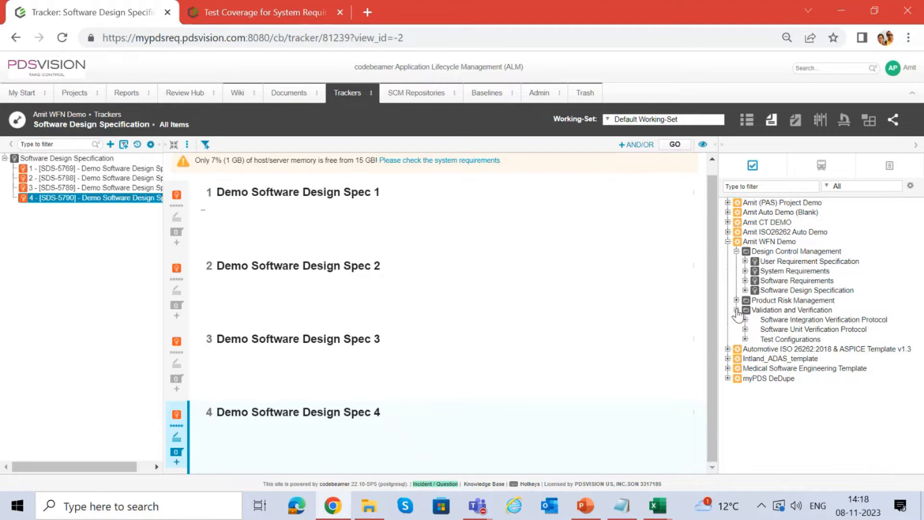
click(745, 320)
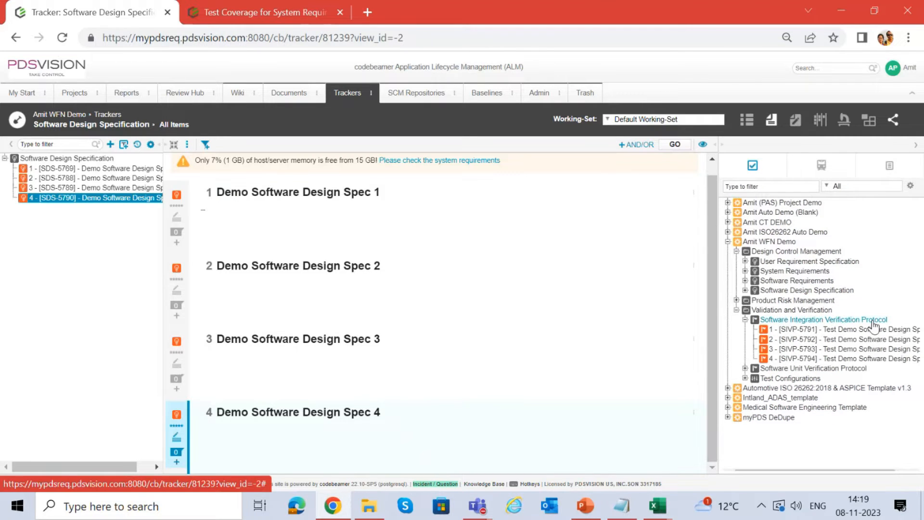
click(864, 359)
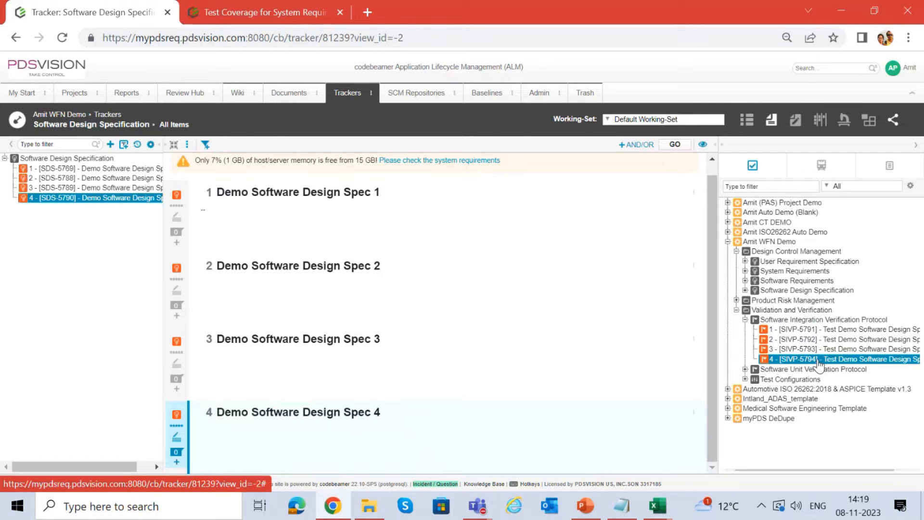
drag(818, 364, 224, 439)
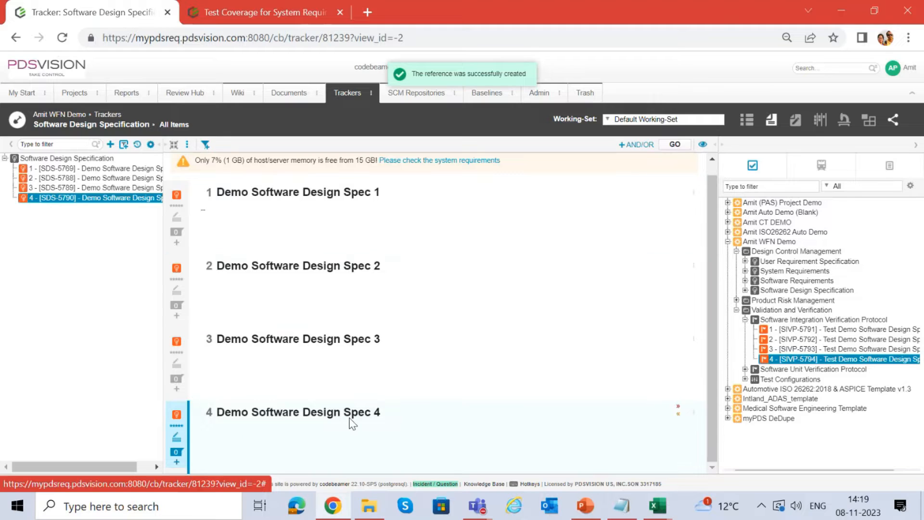
click(916, 146)
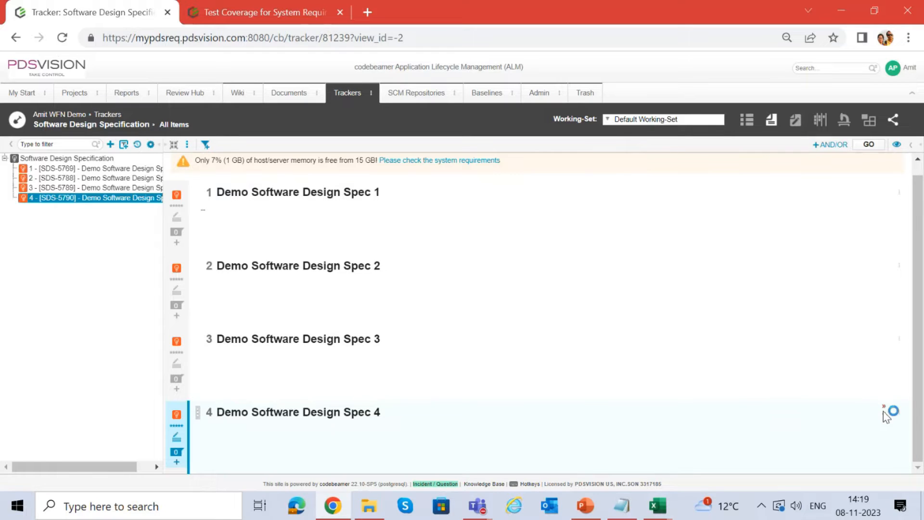
mouse_move(884, 418)
Open the Software Design Specification's test coverage and examine its test case filters, test run filters and coverage status options
click(844, 121)
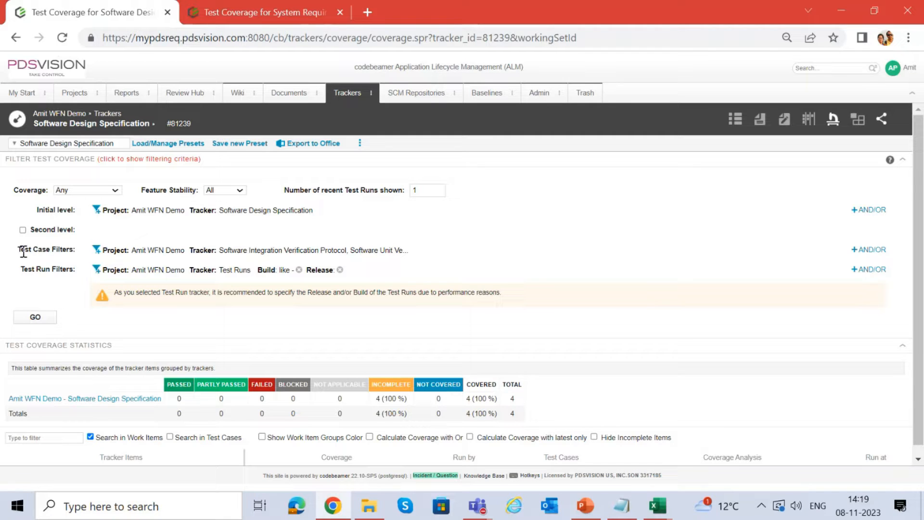
drag(23, 251, 83, 254)
drag(22, 271, 75, 270)
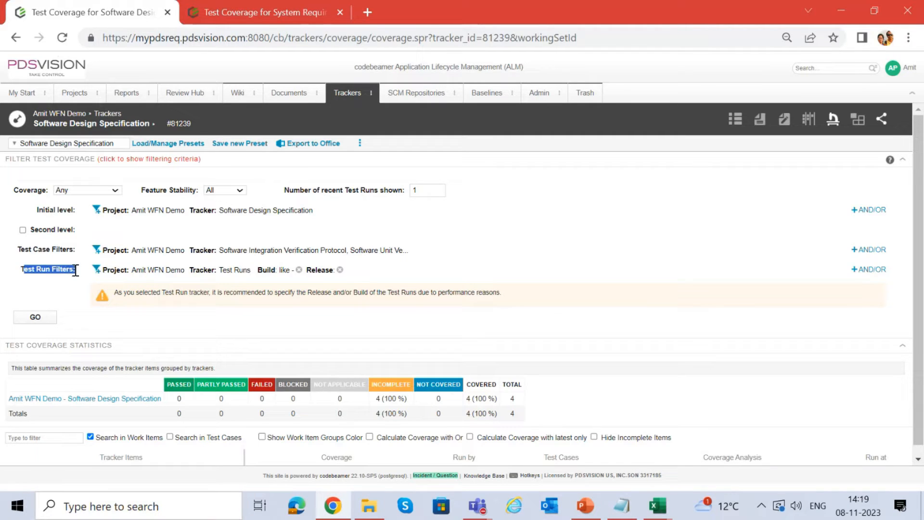
click(78, 192)
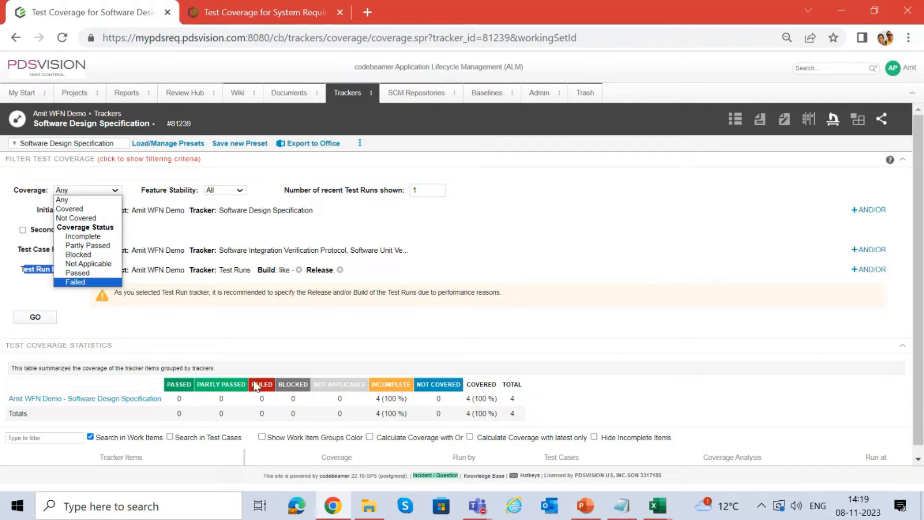
click(84, 200)
Set the number of recent test runs shown to 10 and apply the coverage filter
double_click(424, 190)
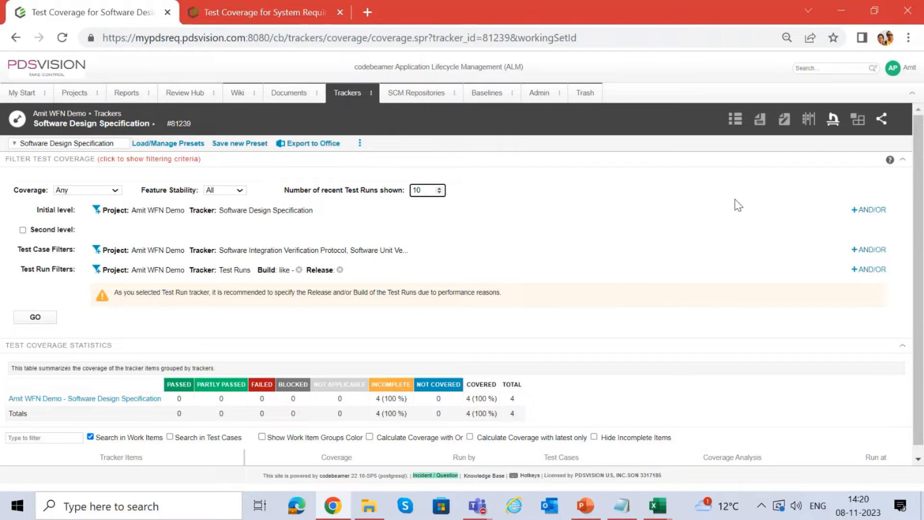
click(576, 239)
click(34, 317)
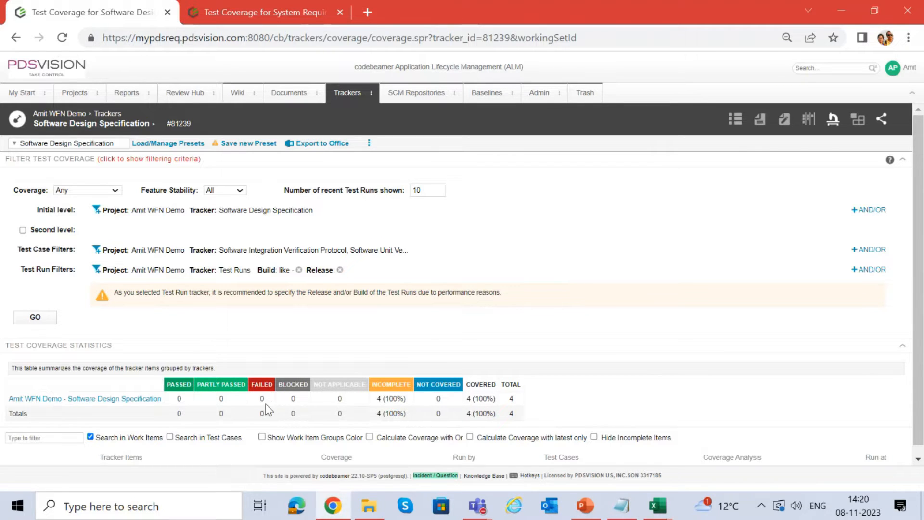
Examine the total, covered, incomplete and pass/fail figures in the test coverage statistics for the Software Design Specification
double_click(510, 399)
double_click(511, 414)
drag(480, 381, 486, 415)
click(491, 385)
drag(407, 400, 379, 398)
drag(178, 399, 300, 409)
Return to the Software Design Specification tracker, widen its item tree and open the downstream test case of Demo Software Design Spec 1
click(118, 400)
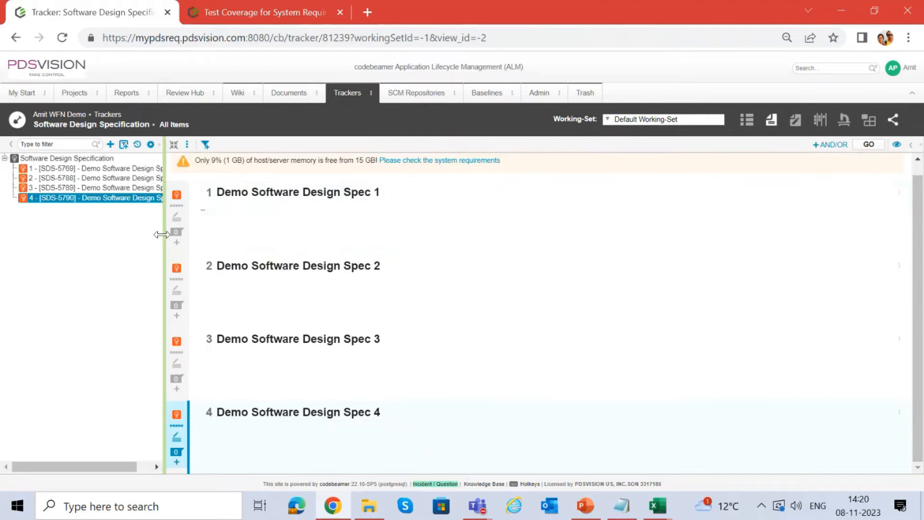
drag(162, 233, 235, 221)
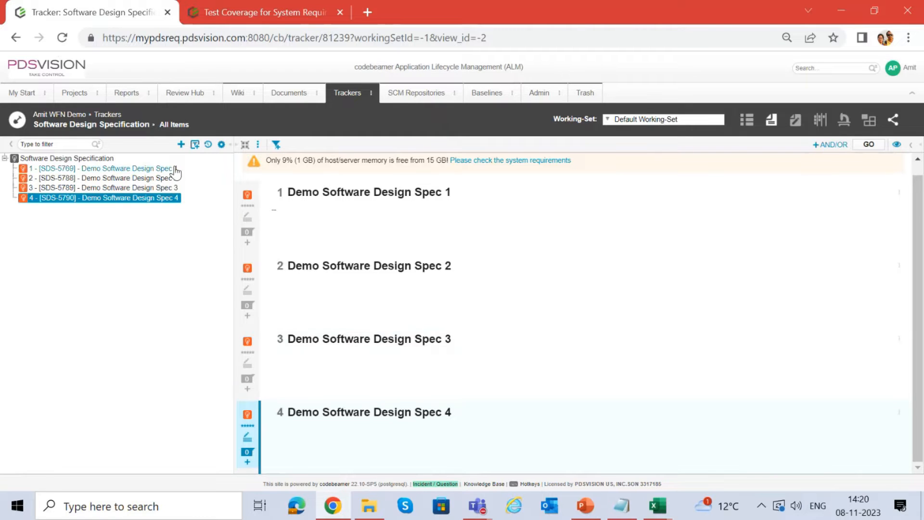
click(149, 168)
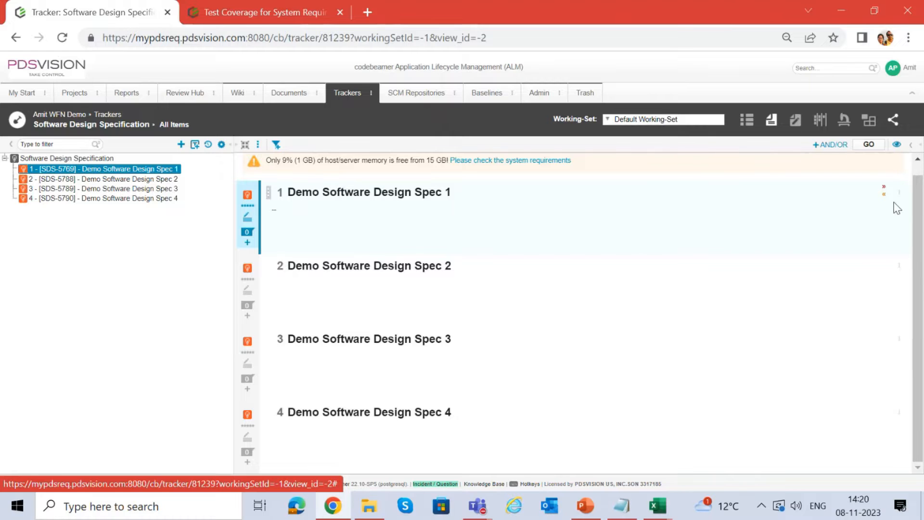
click(913, 150)
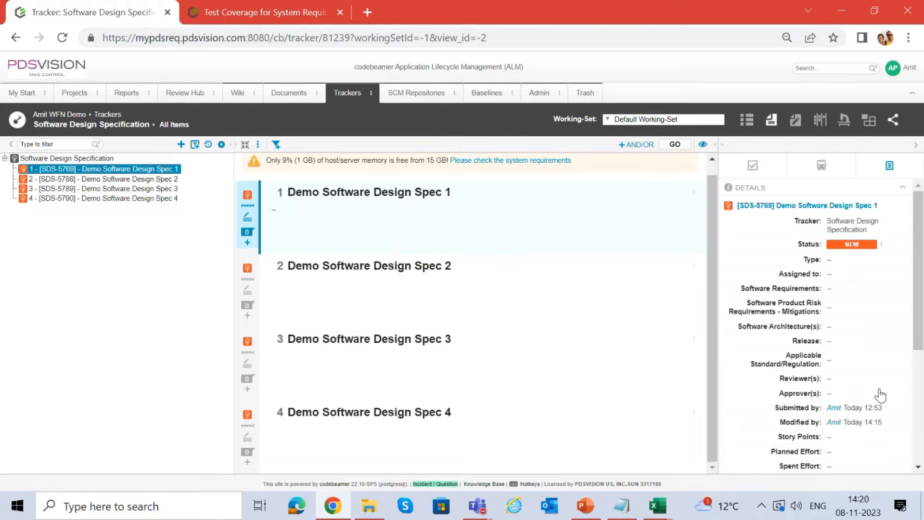
scroll(877, 393, down, 4)
click(820, 339)
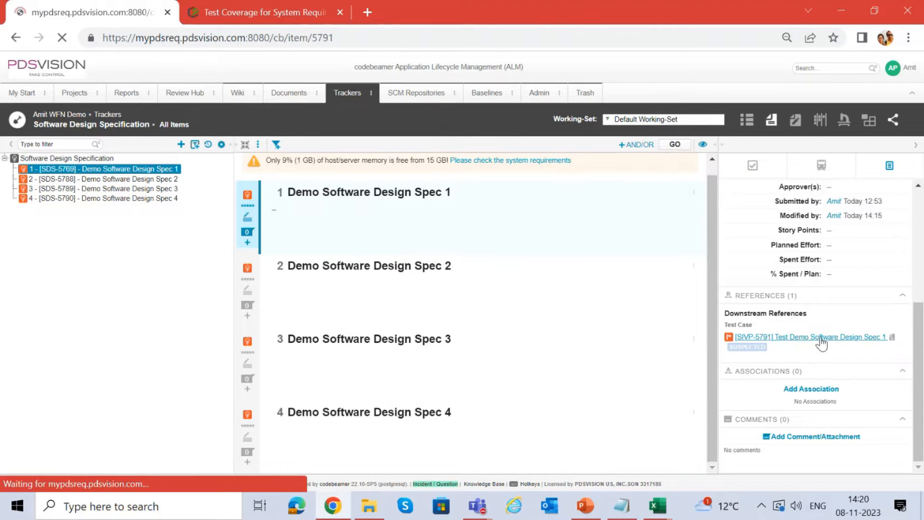
Show the Software Integration Verification Protocol in document view and select Test Demo Software Design Spec 1
click(783, 119)
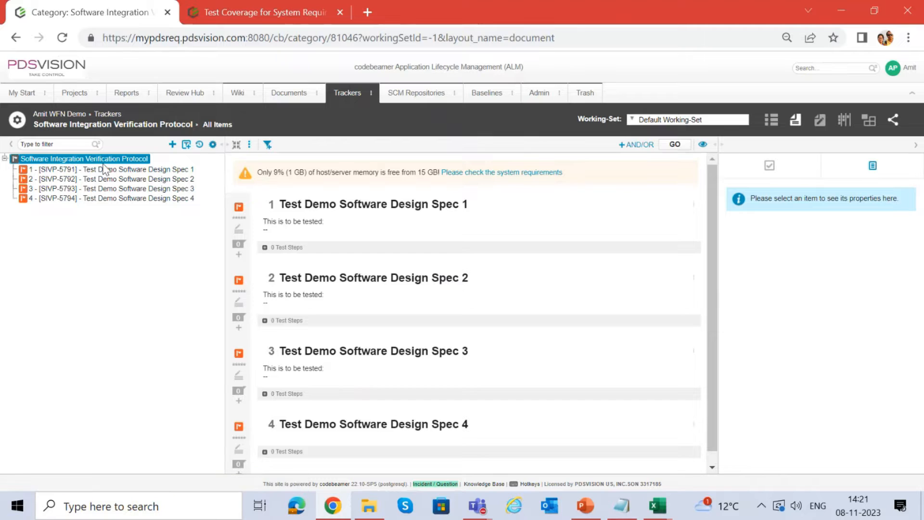
triple_click(185, 171)
click(184, 171)
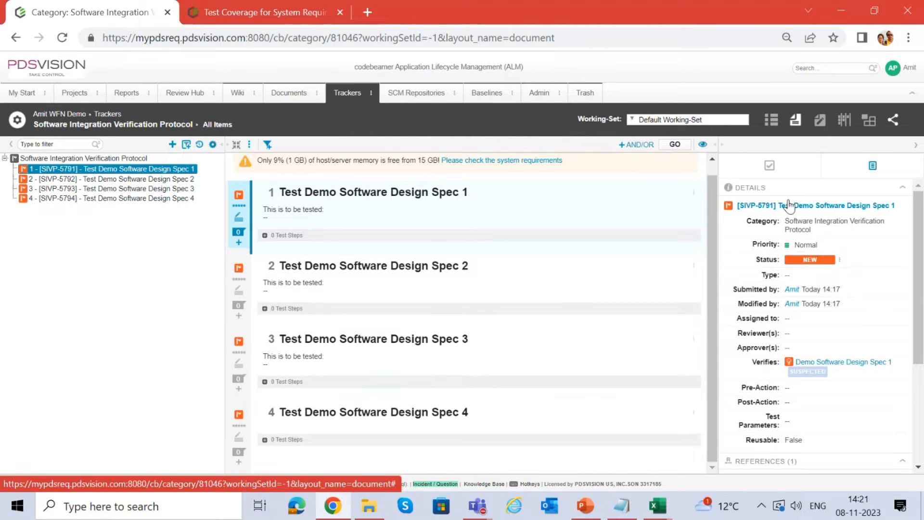
Open Test Demo Software Design Spec 1 in a new browser tab and arrange the tabs so that it comes directly after the protocol tab
right_click(184, 173)
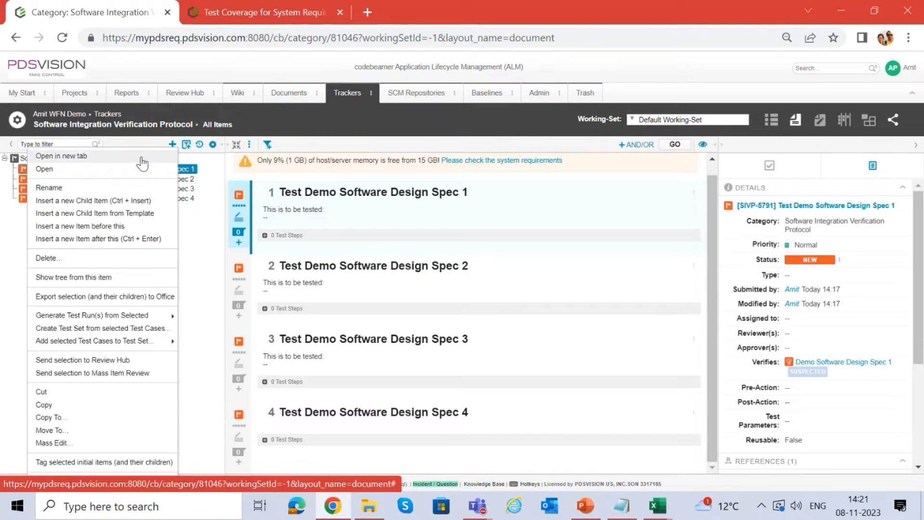
key(Escape)
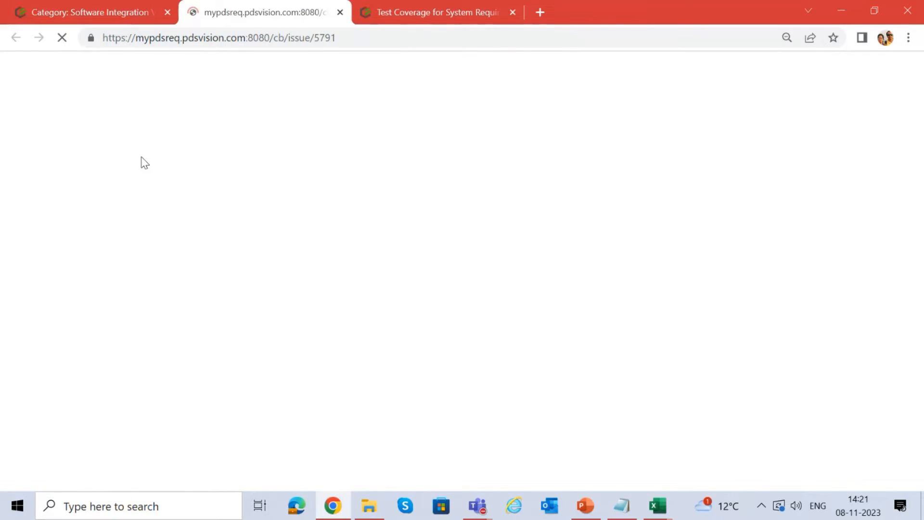
drag(260, 13, 433, 12)
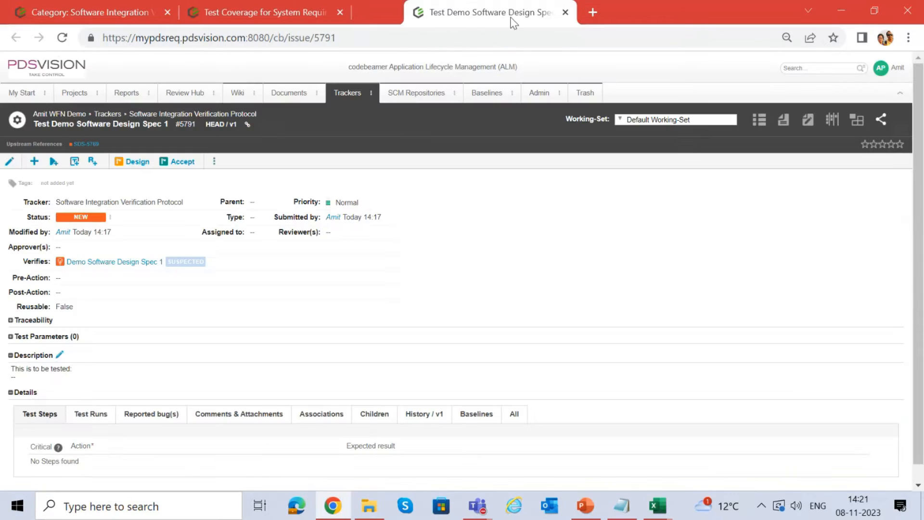
click(284, 7)
drag(111, 11, 270, 20)
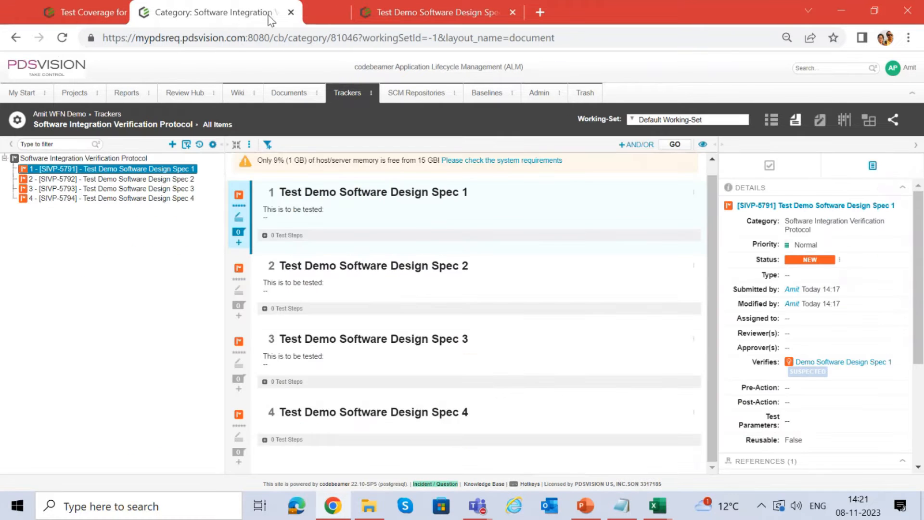
click(380, 12)
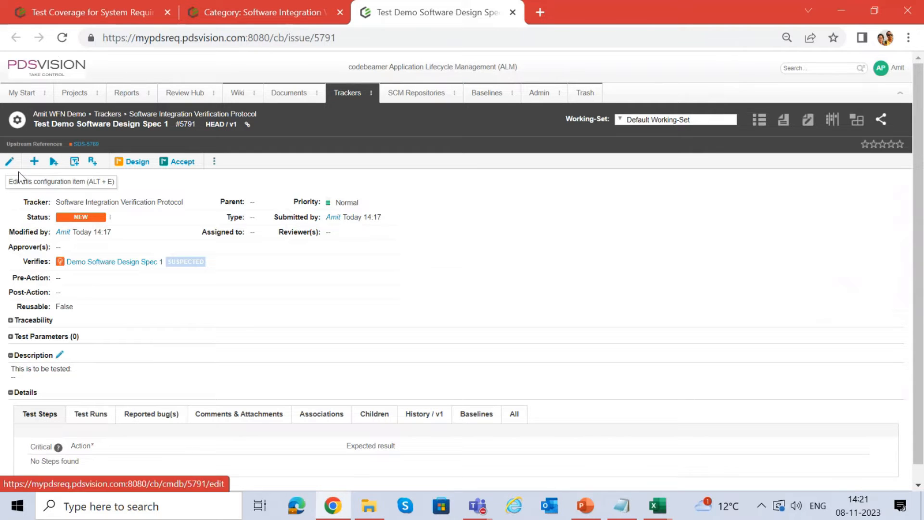
Edit Test Demo Software Design Spec 1, entering "PA" as the Pre-Action text and "PA2" as the Post-Action text
click(9, 162)
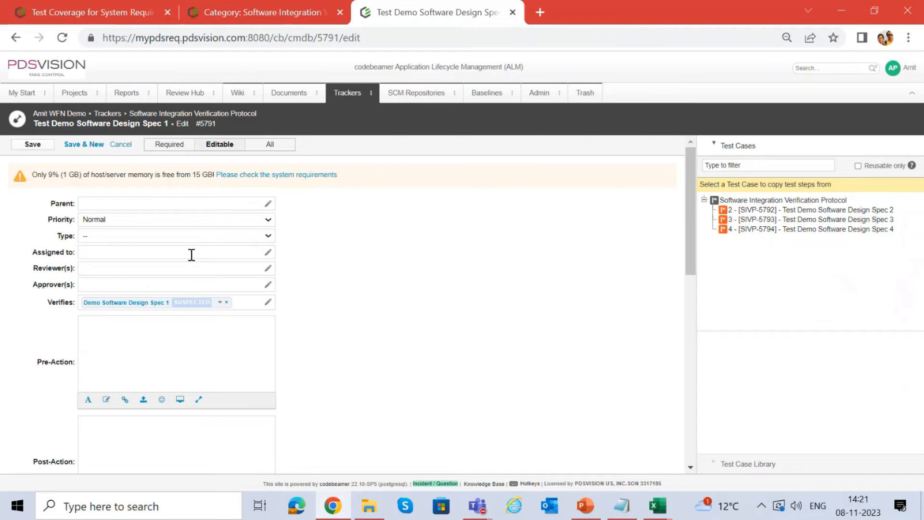
scroll(183, 221, down, 2)
click(137, 275)
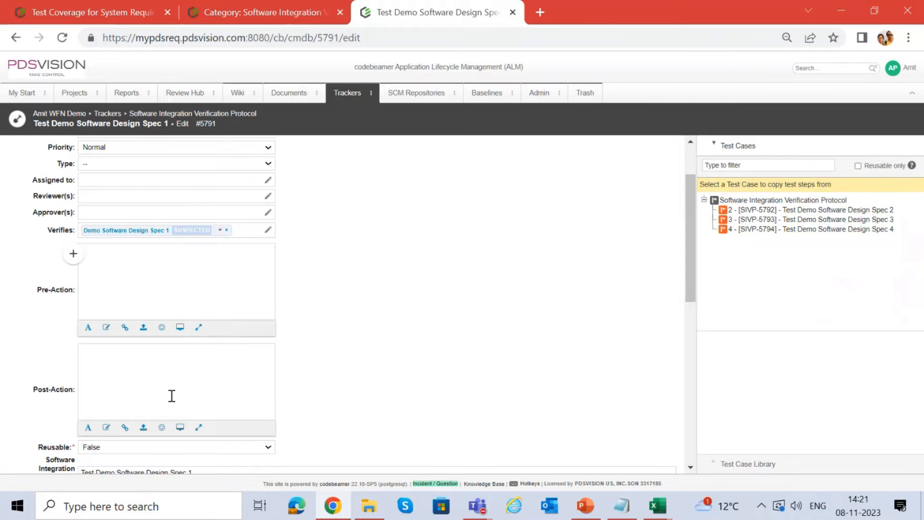
text(PA)
drag(117, 260, 38, 262)
key(ctrl+c)
click(102, 363)
key(ctrl+v)
Review the test case's reusable setting, description and test steps, and expand its Test Parameters section
scroll(539, 330, down, 4)
scroll(361, 244, up, 4)
scroll(255, 276, down, 3)
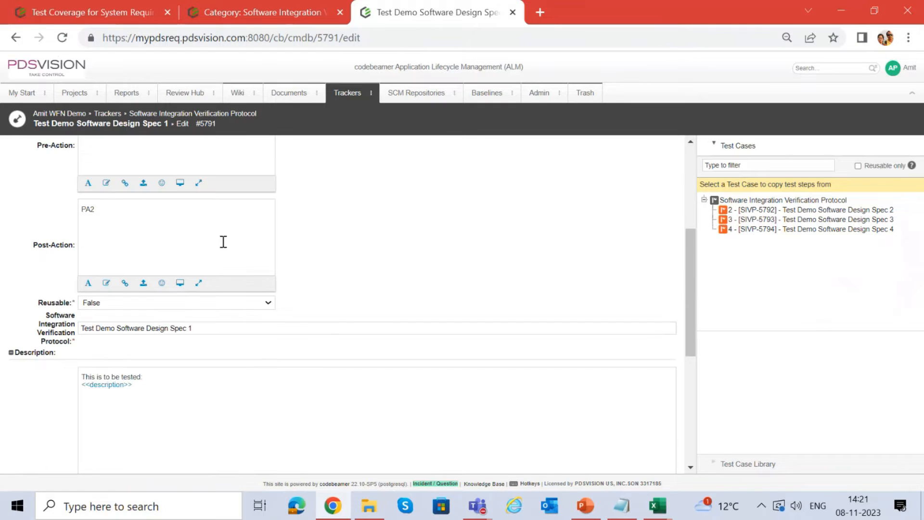
scroll(289, 248, down, 2)
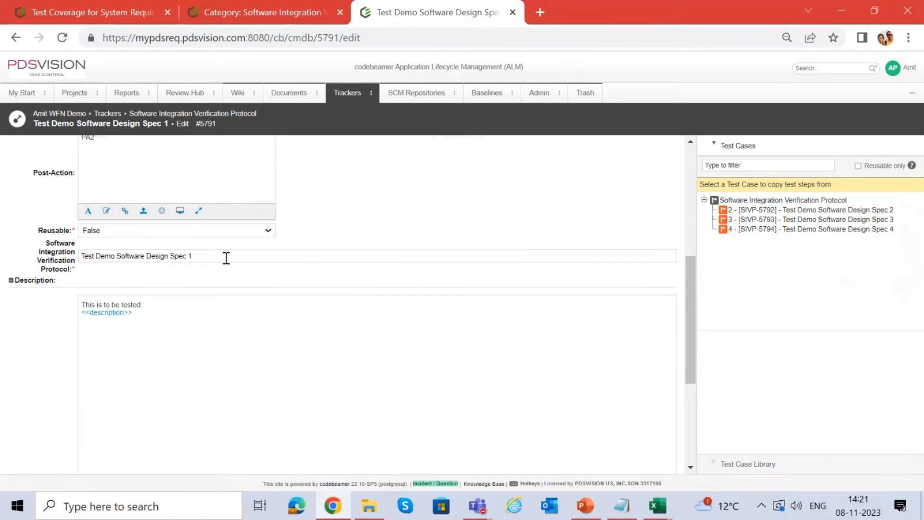
scroll(227, 313, down, 3)
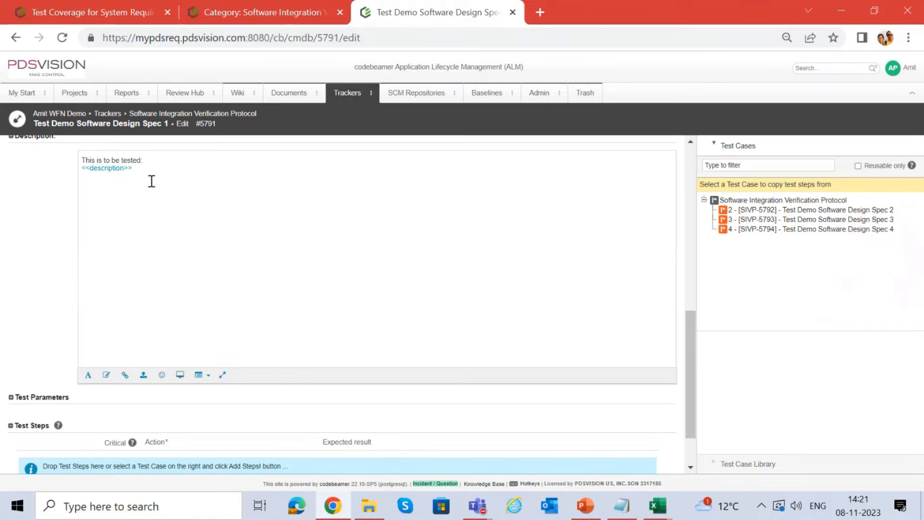
scroll(208, 266, down, 1)
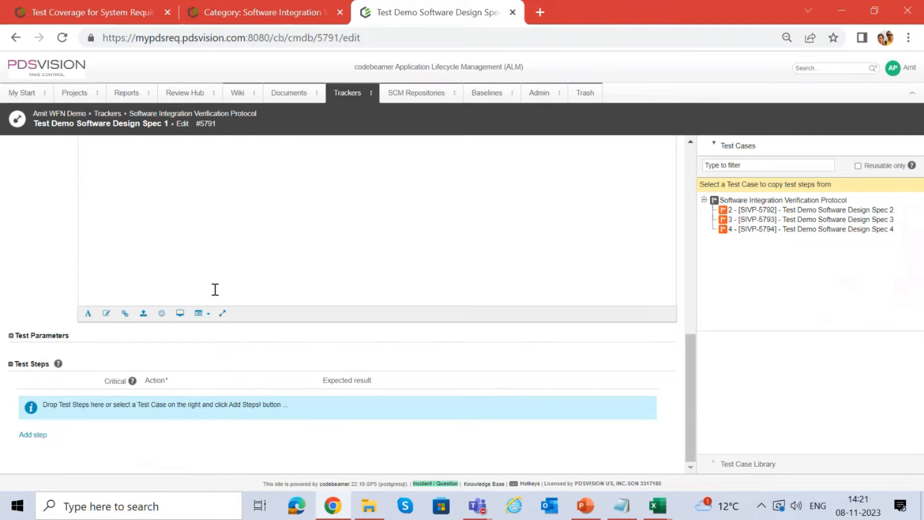
click(11, 335)
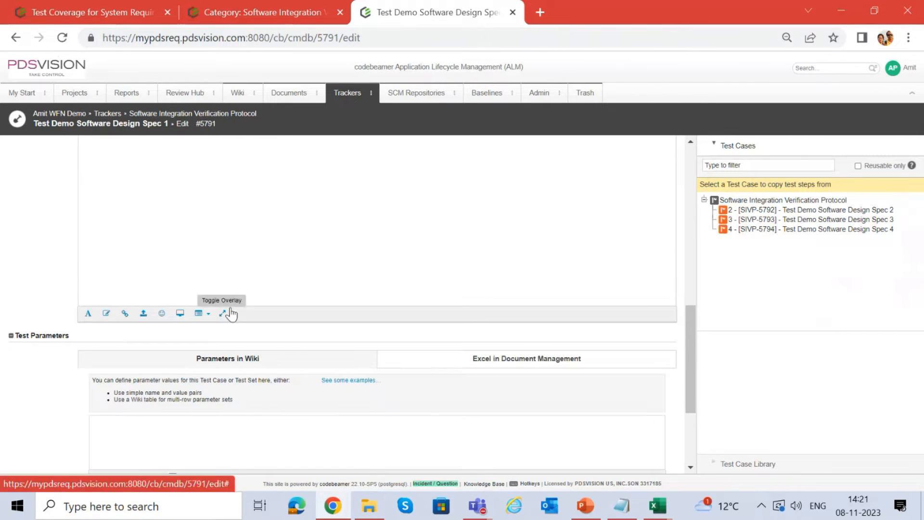
Use the Excel document PDSVISION_TestParameters.xlsx from Document Management as the test case's parameter source
scroll(478, 263, down, 3)
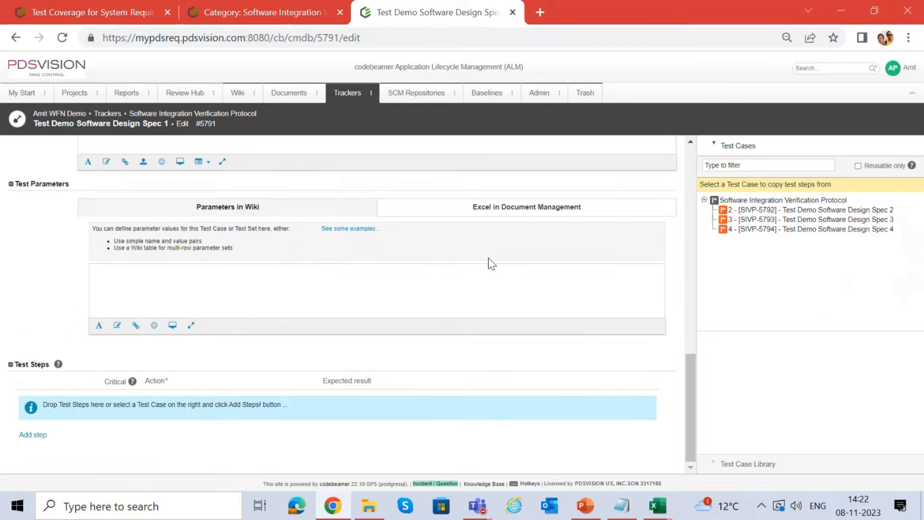
click(498, 219)
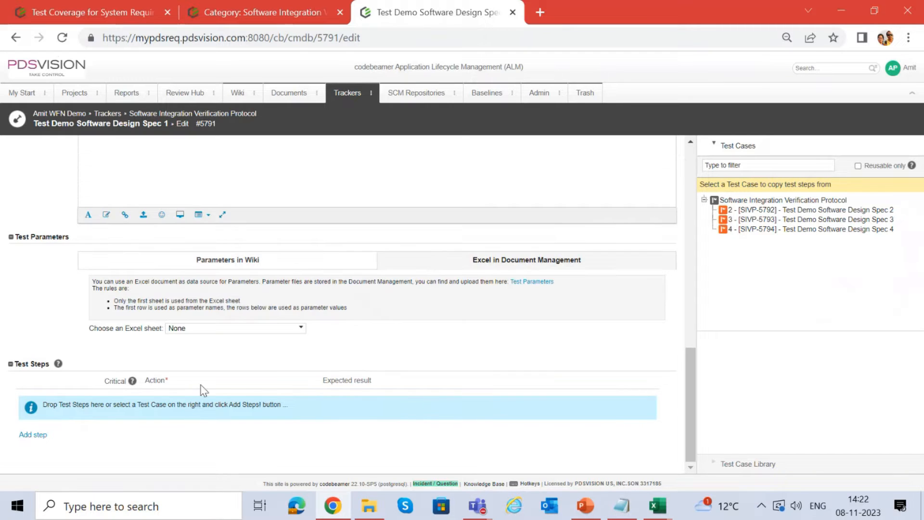
click(301, 328)
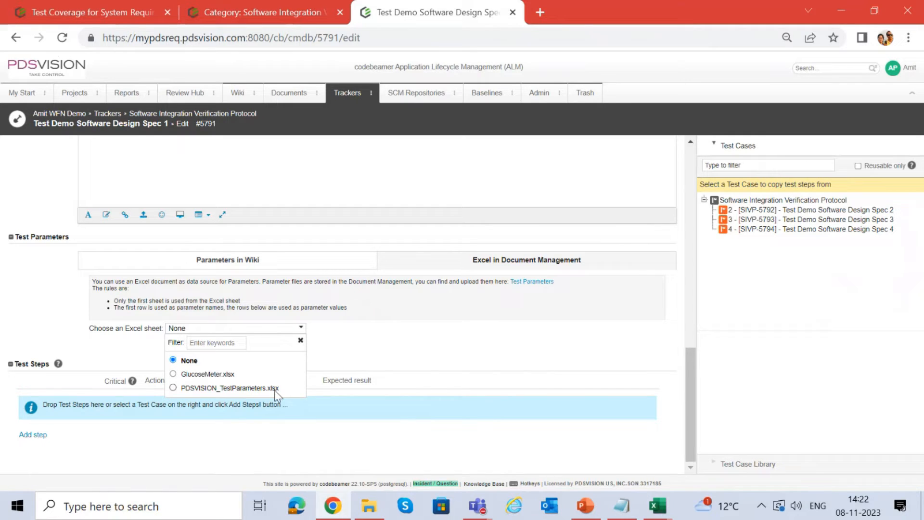
click(175, 387)
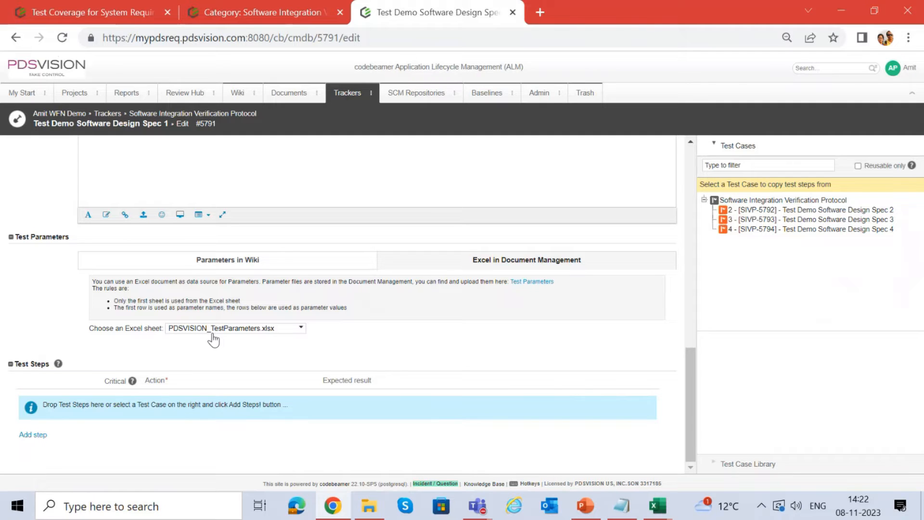
Switch to the PDSVISION_TestParameters workbook in Excel and examine its header row of parameter names and the value rows beneath
click(668, 501)
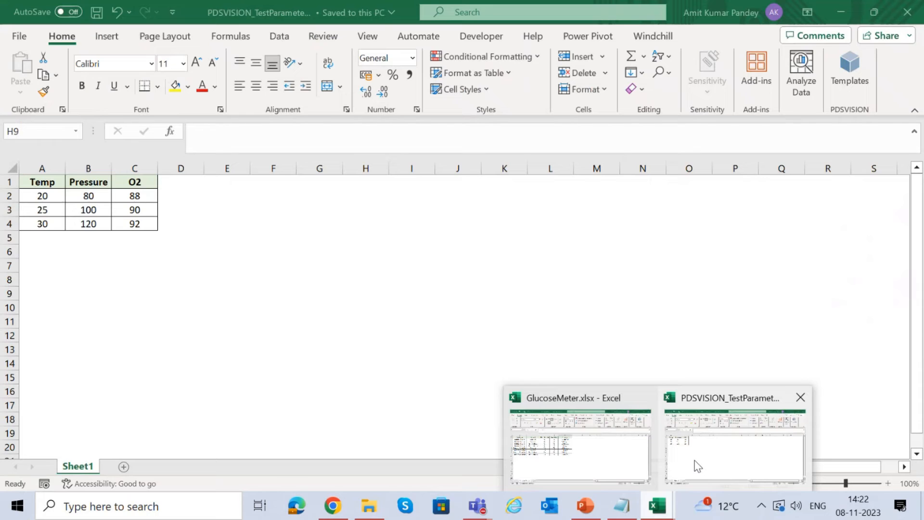
click(697, 466)
click(53, 182)
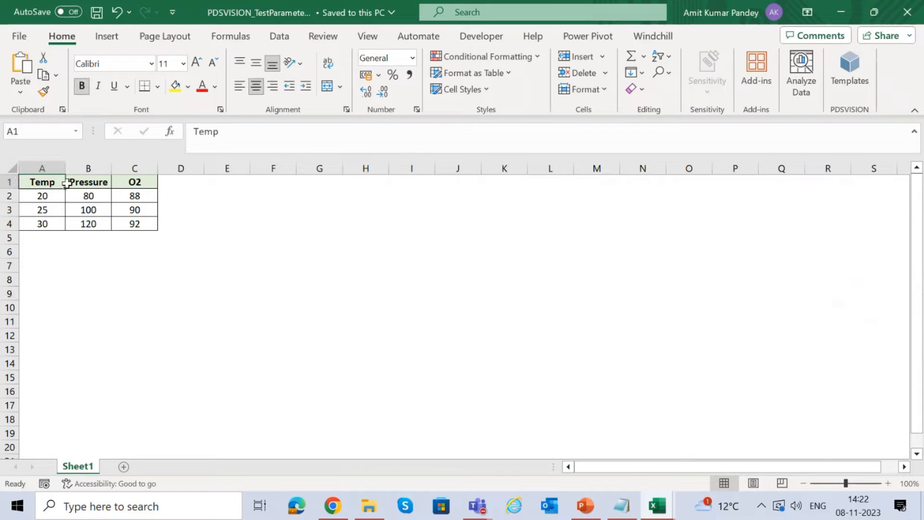
drag(66, 183, 136, 181)
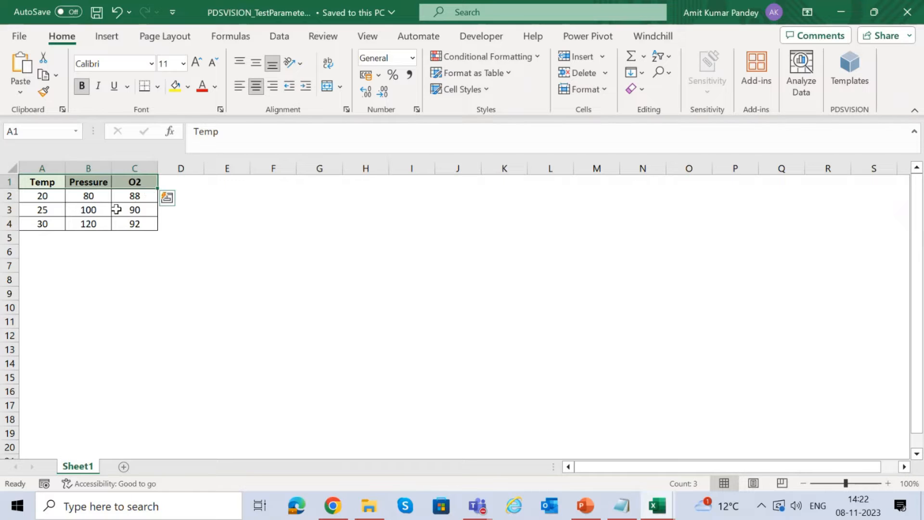
drag(52, 198, 137, 225)
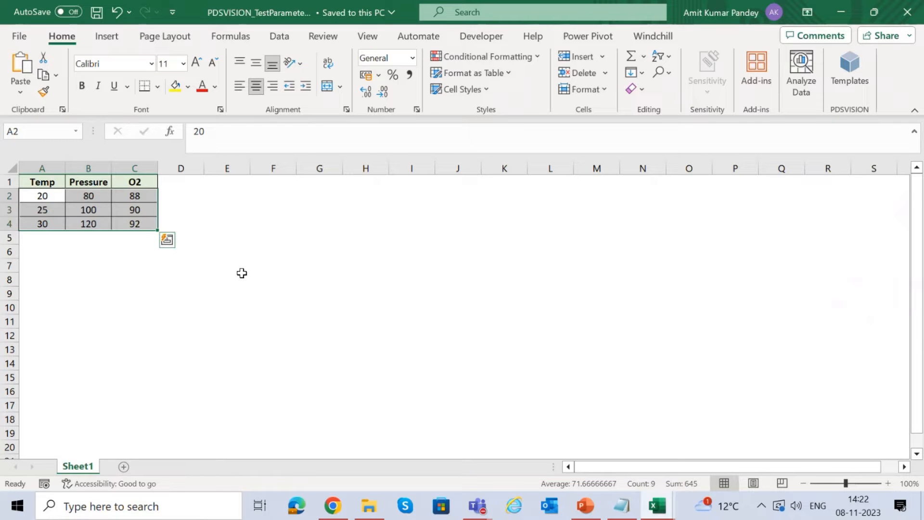
click(12, 196)
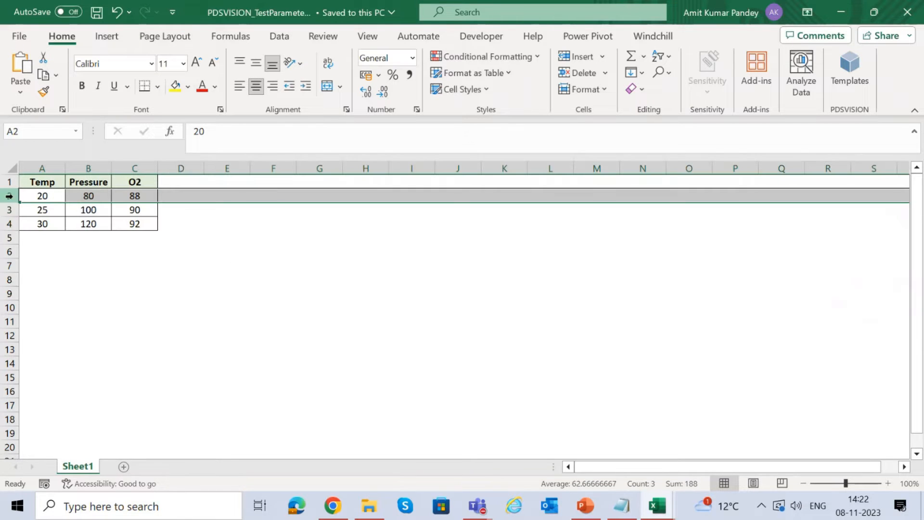
click(9, 209)
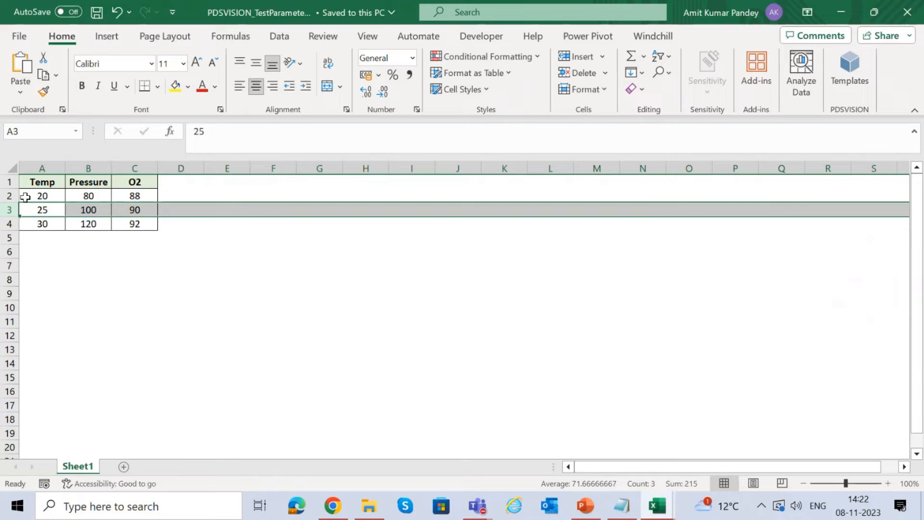
drag(25, 195, 126, 198)
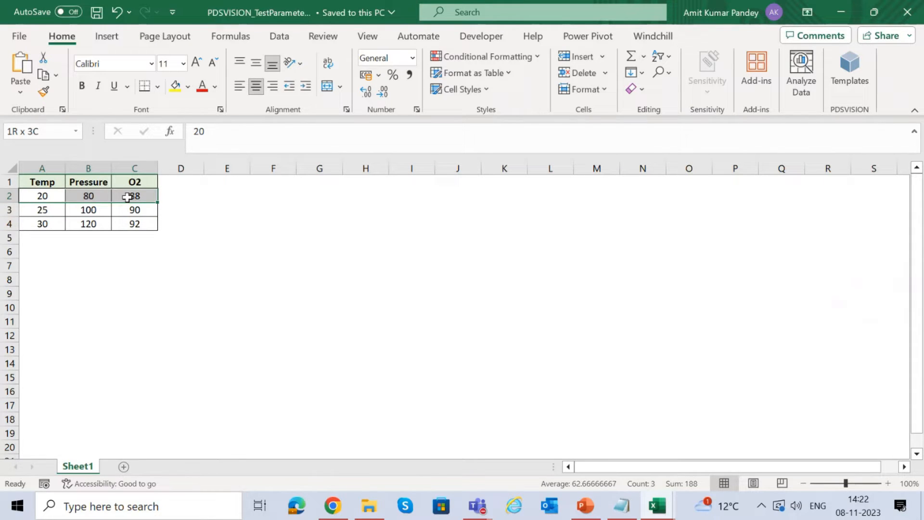
drag(127, 197, 127, 198)
Back in codebeamer, add a first test step with the action "Set ${Temp} and ${Pressure} and ${O2}", copied from TestCoverage.txt in Notepad
click(333, 506)
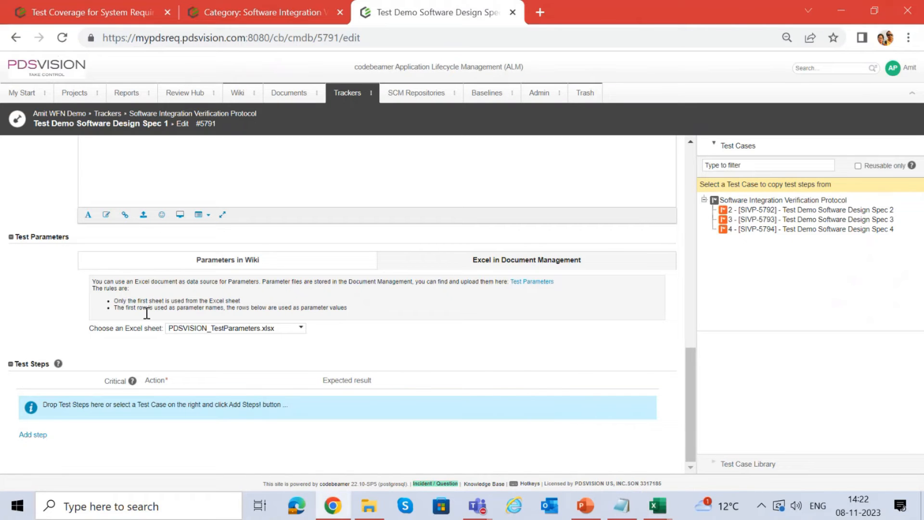
click(36, 436)
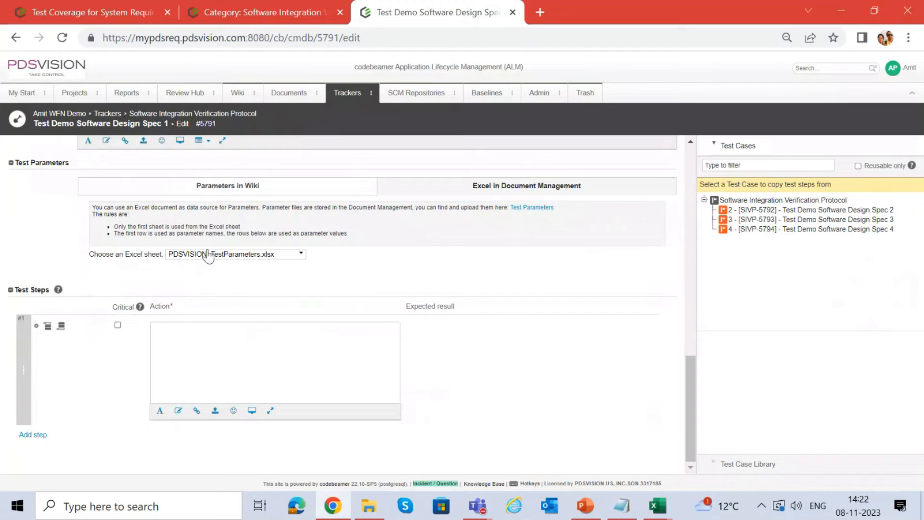
click(623, 505)
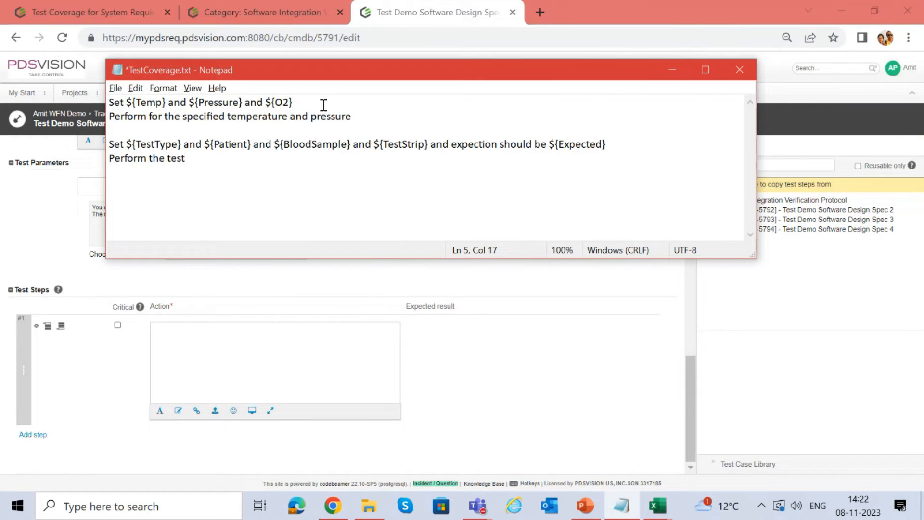
drag(293, 103, 102, 101)
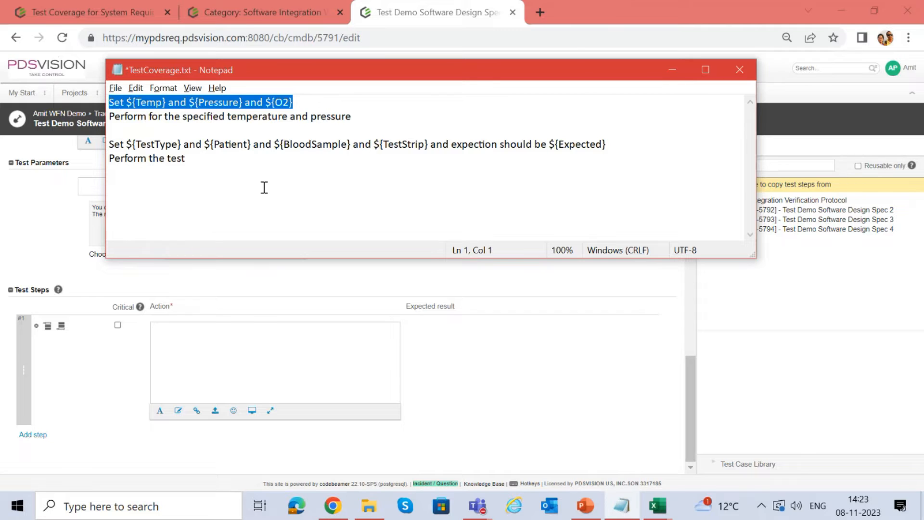
click(244, 340)
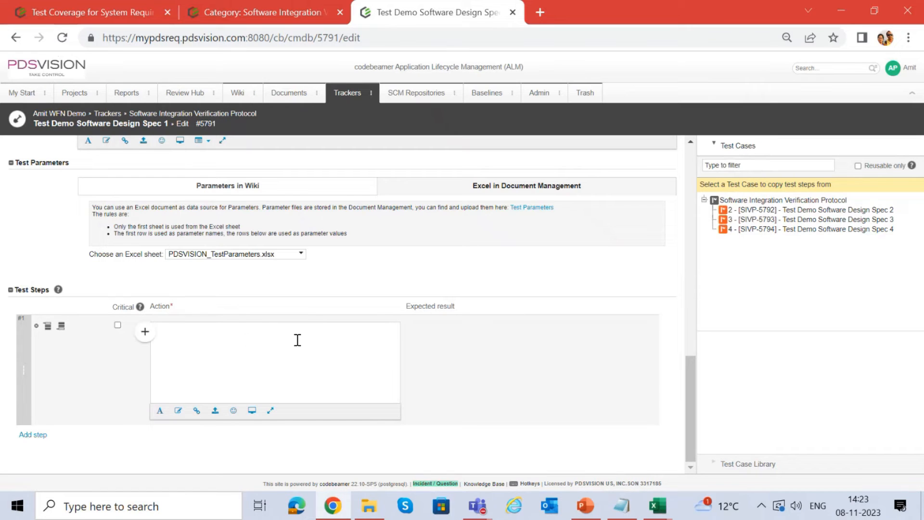
key(ctrl+v)
Compare the ${Temp} placeholder in the action with the parameter columns of the PDSVISION_TestParameters workbook in Excel, and return to codebeamer
drag(166, 332, 187, 330)
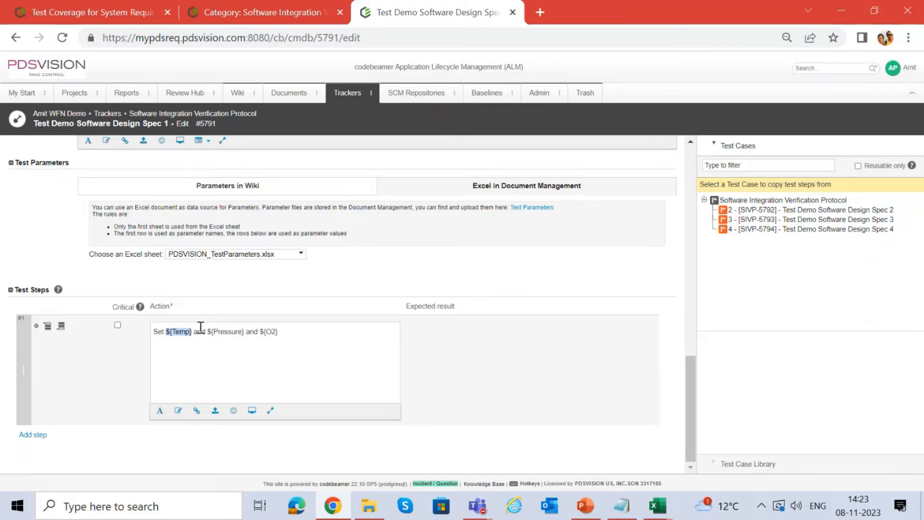
click(657, 505)
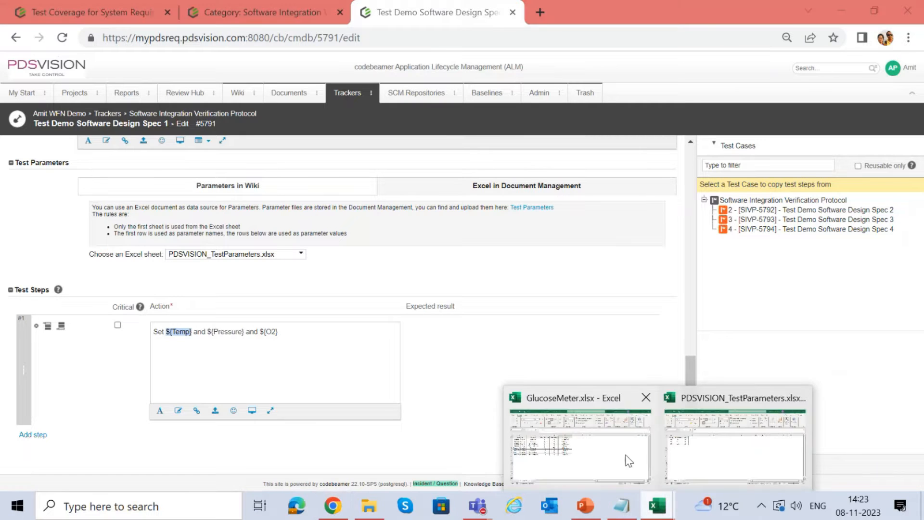
click(614, 452)
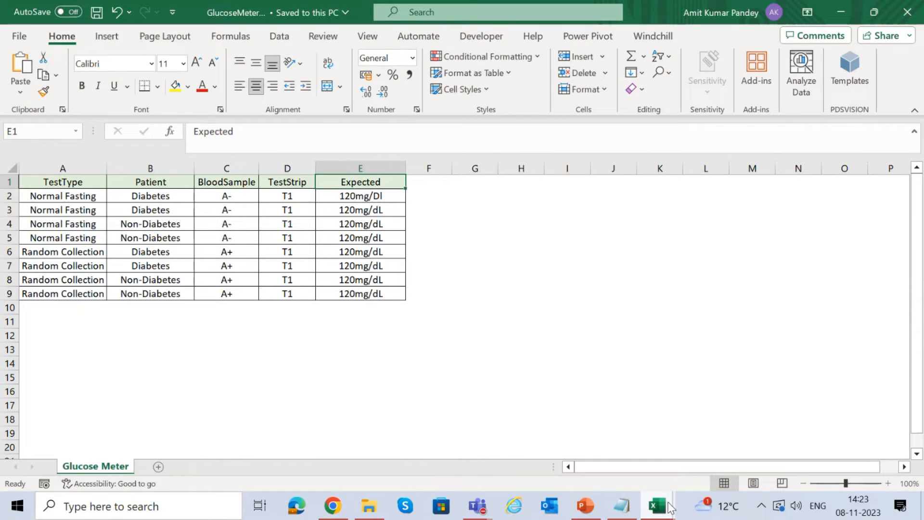
mouse_move(669, 507)
click(698, 450)
drag(57, 168, 131, 167)
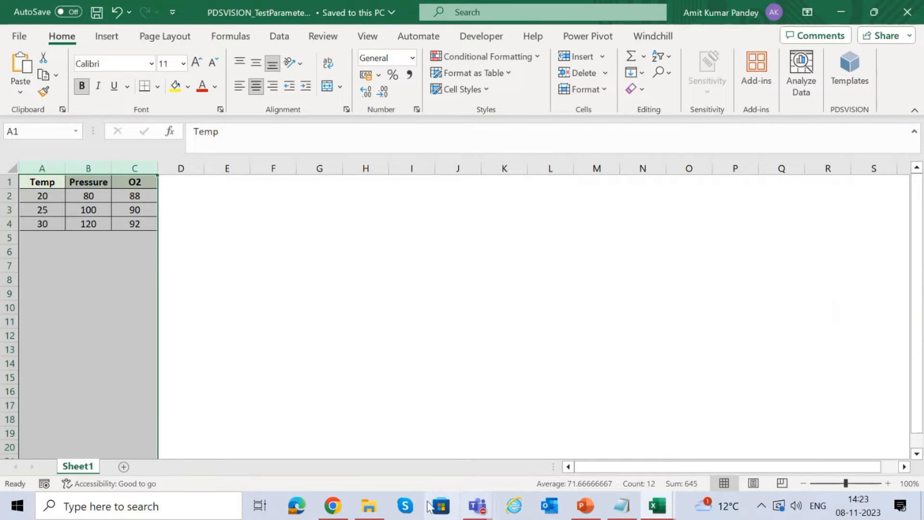
mouse_move(341, 509)
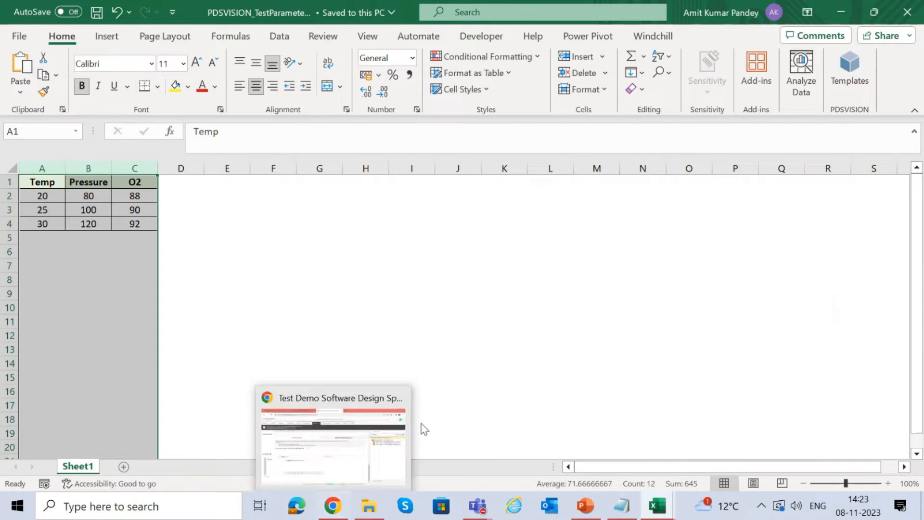
click(343, 449)
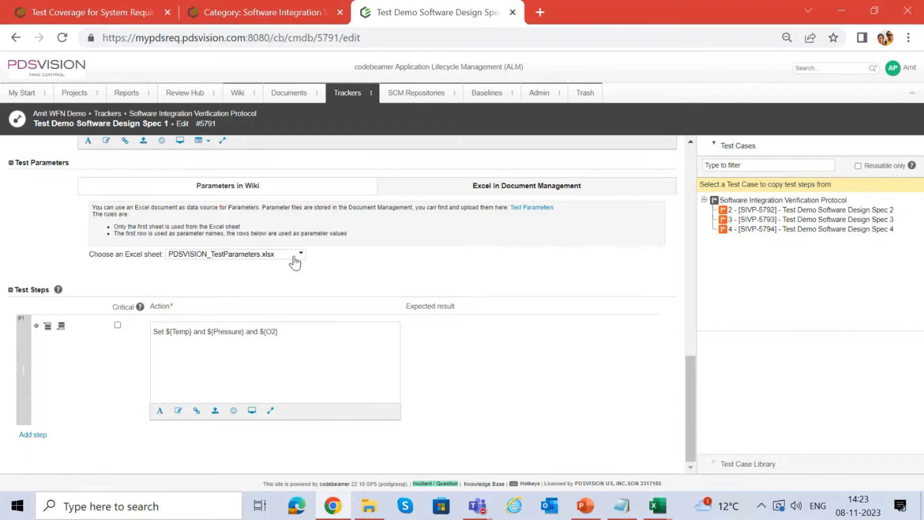
Enter "TRUE" as the expected result of the first test step
click(456, 337)
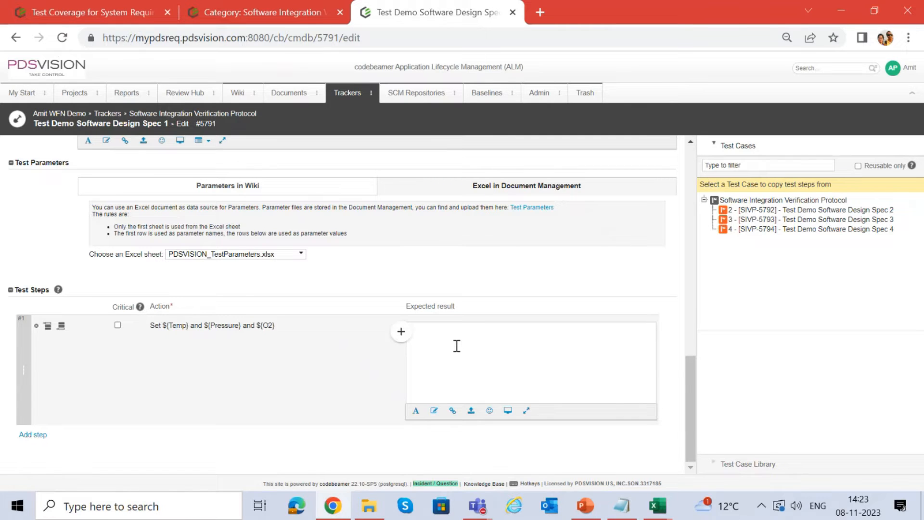
text(a)
text(120)
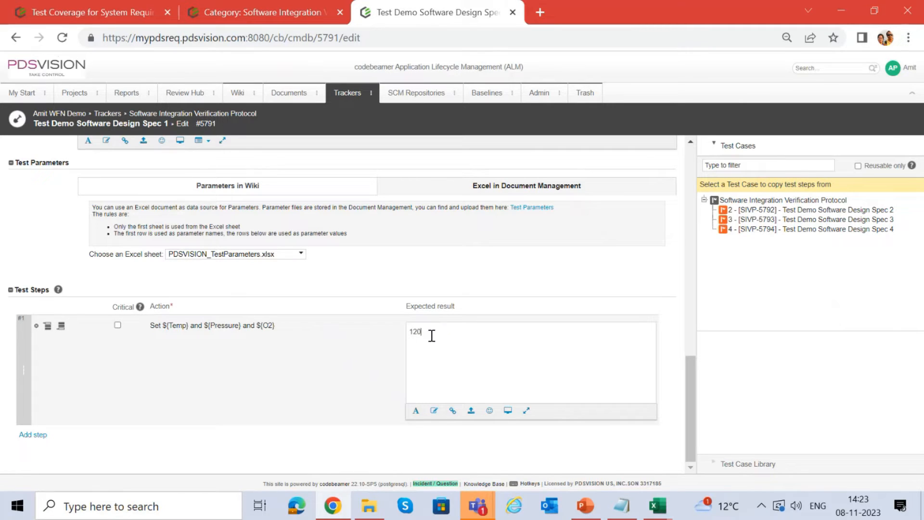
drag(432, 336, 392, 337)
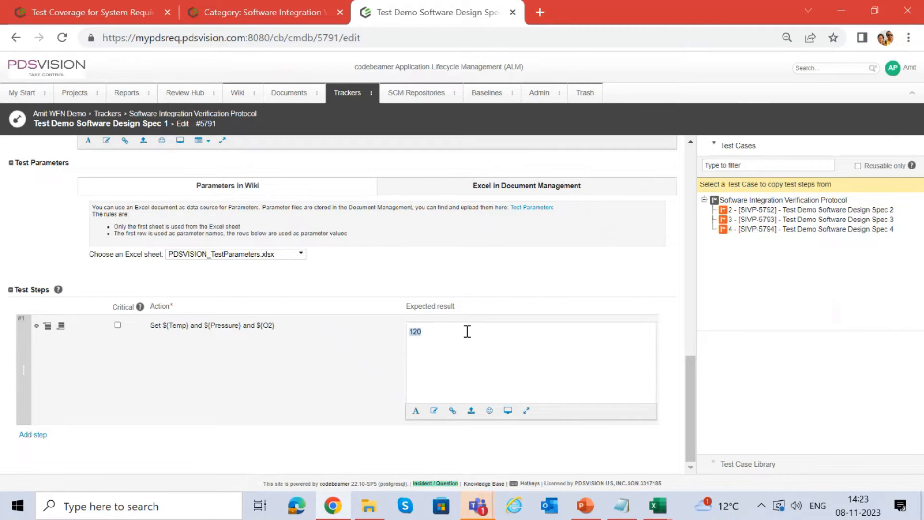
text(TRUE)
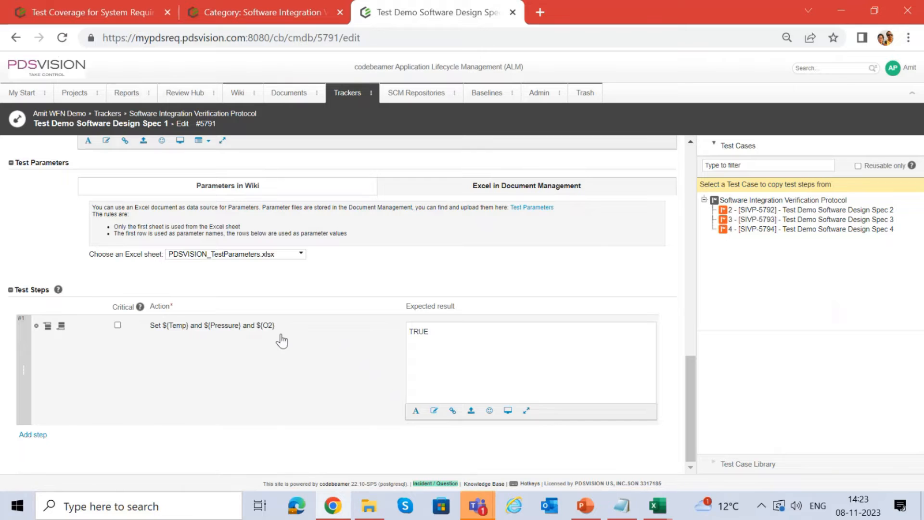
Add a second test step with the action "Perform for the specified temperature and pressure", copied from TestCoverage.txt in Notepad
click(38, 437)
click(202, 412)
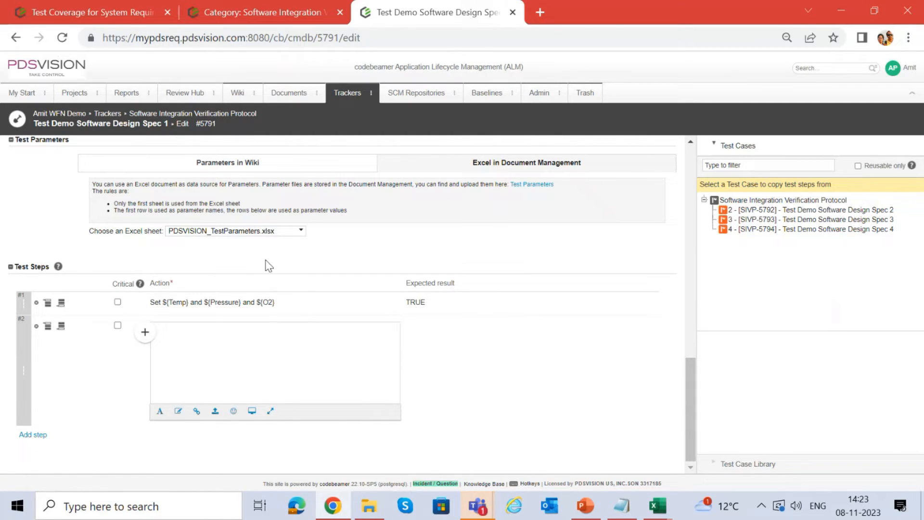
click(622, 506)
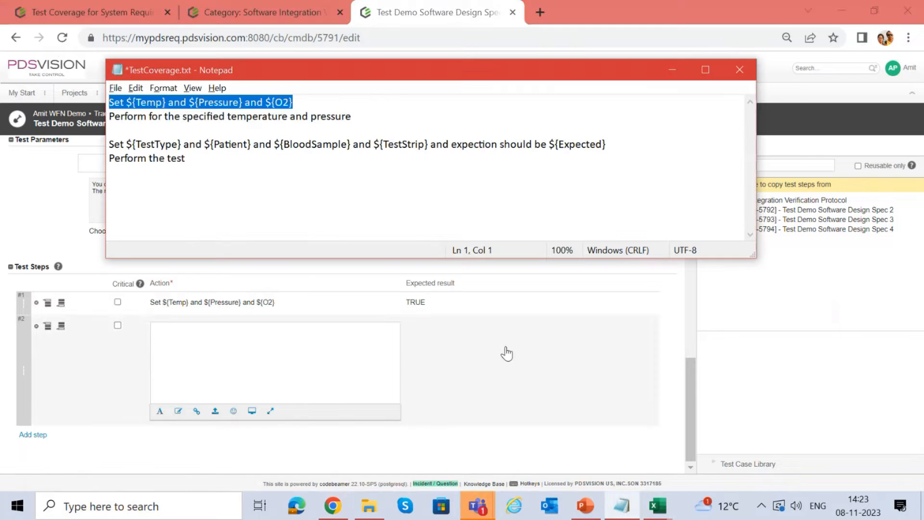
click(110, 126)
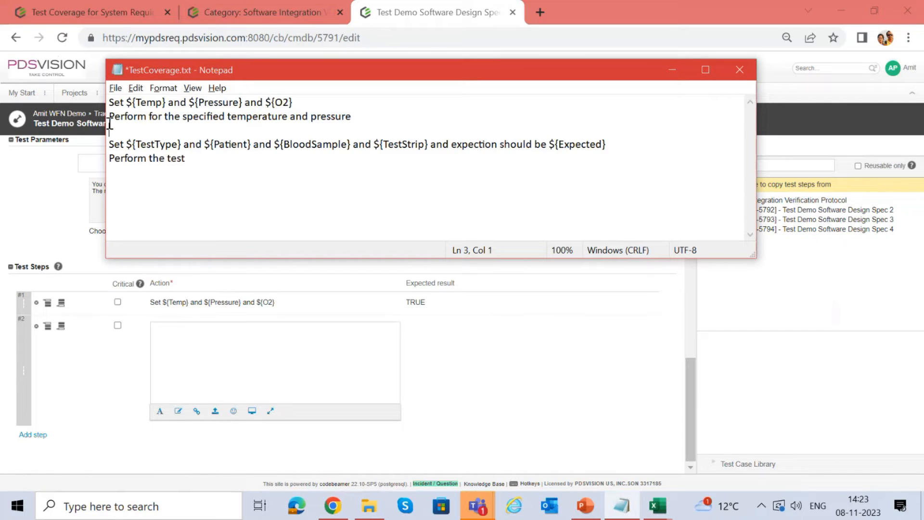
shift+click(379, 118)
key(ctrl+c)
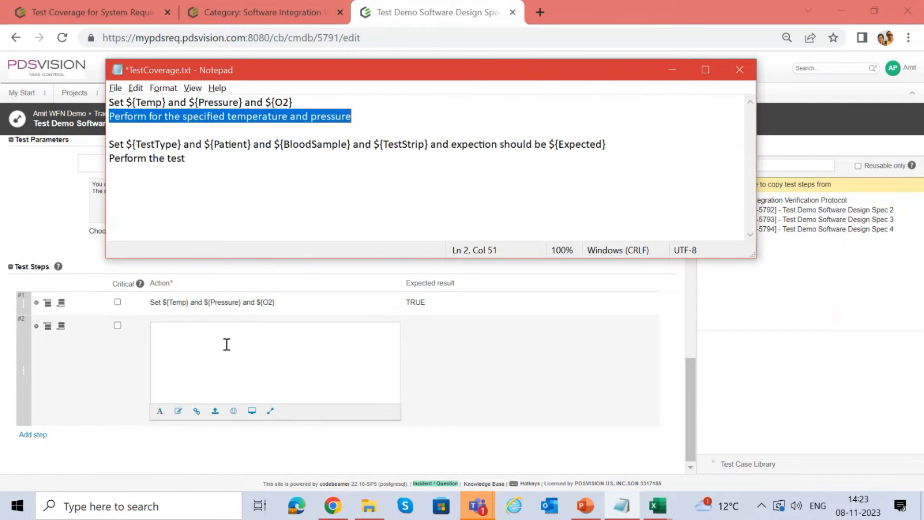
click(294, 334)
key(ctrl+v)
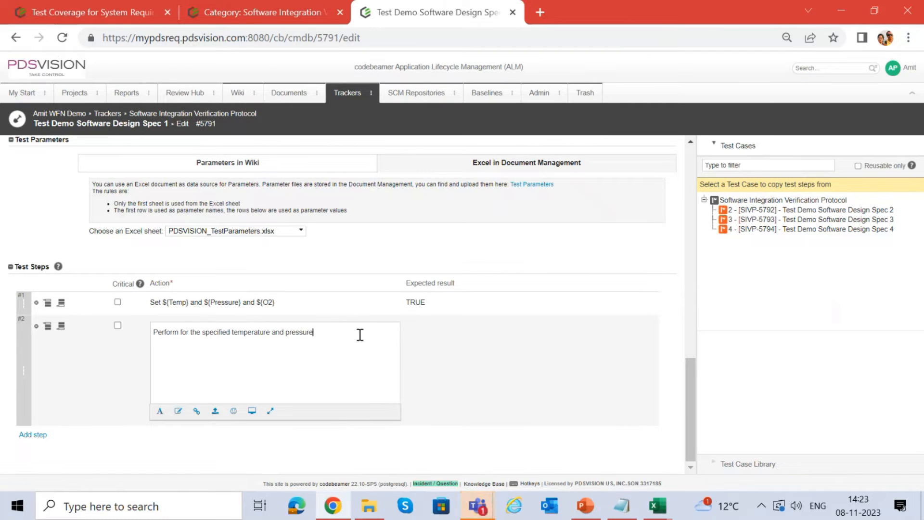
Enter "Should Pass" as the second test step's expected result and save the test case
click(463, 362)
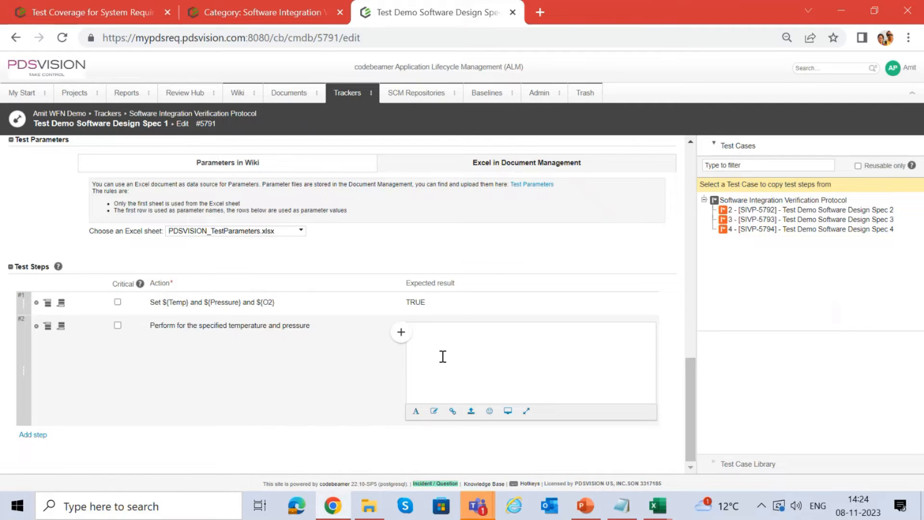
text(p)
key(BackSpace)
text(sHOUD)
key(ctrl+BackSpace)
text(Should Pass)
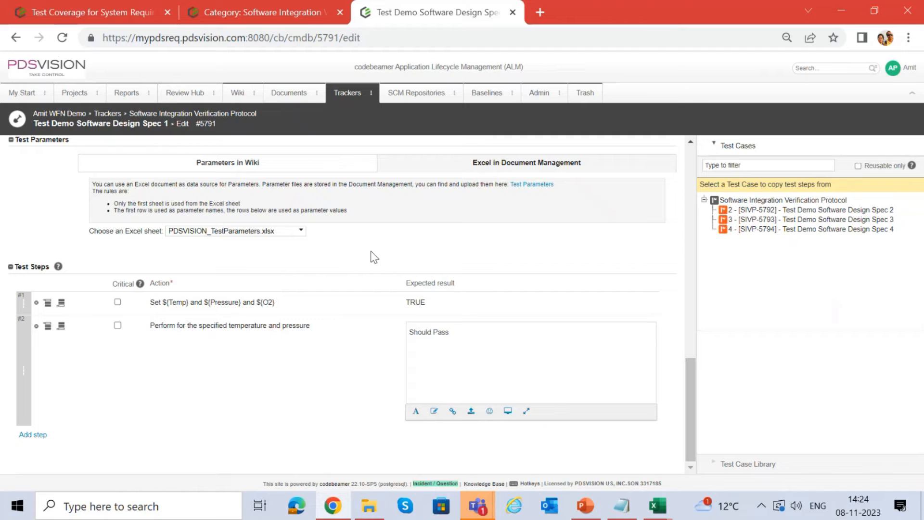
scroll(420, 330, up, 15)
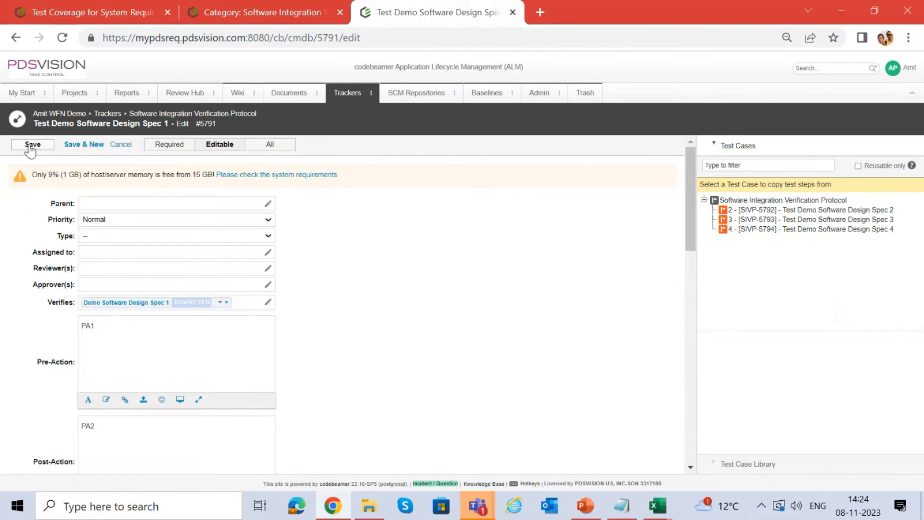
click(32, 144)
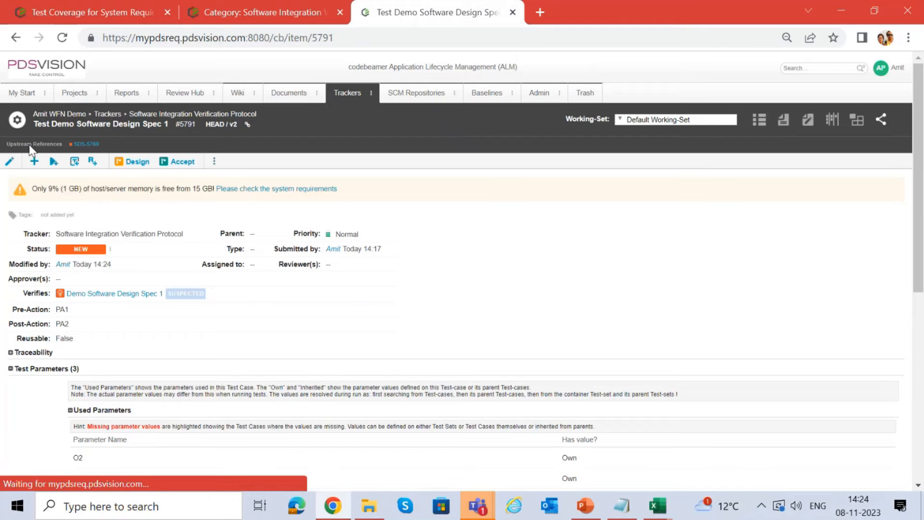
Accept the Test Demo Software Design Spec 1 test case, check its parameter file and test steps, and save the transition
click(112, 249)
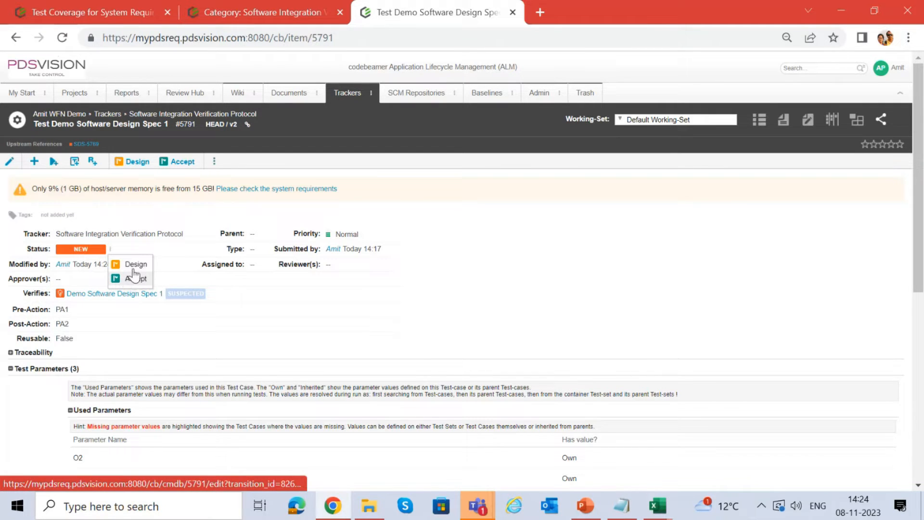
click(183, 162)
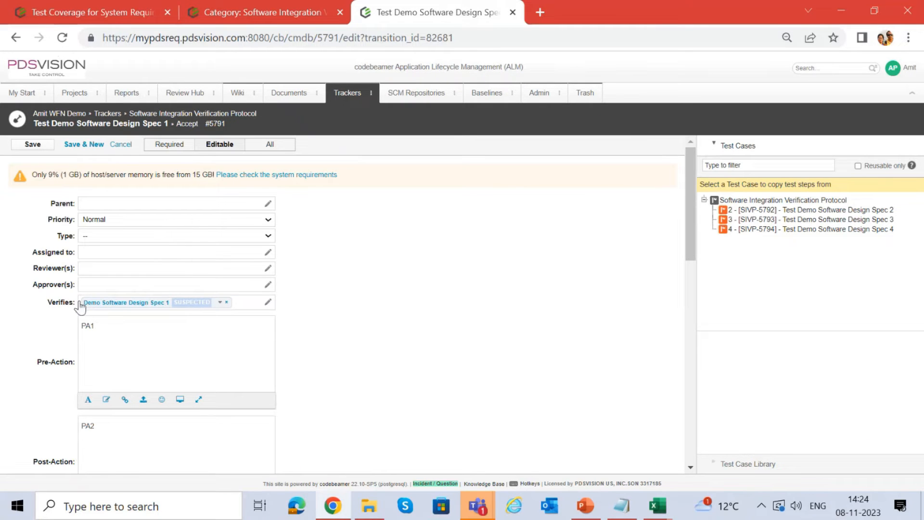
scroll(162, 279, down, 15)
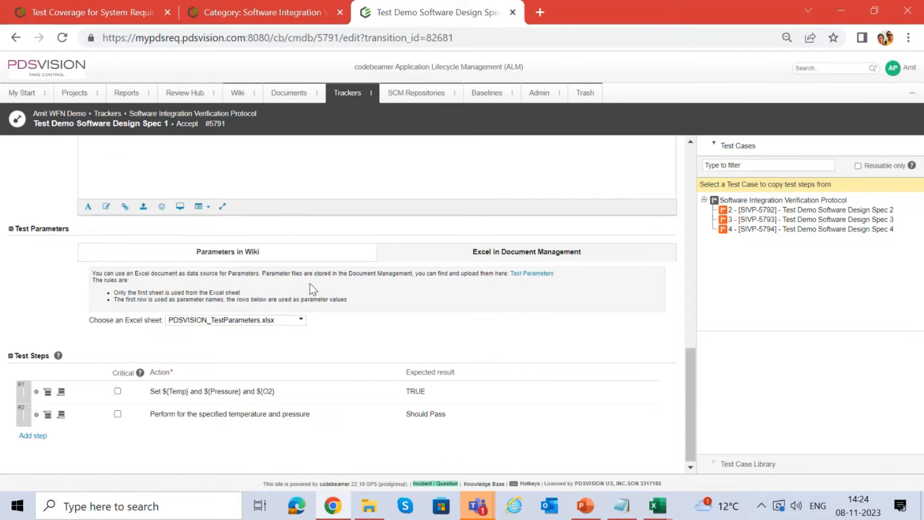
scroll(288, 284, up, 15)
click(33, 145)
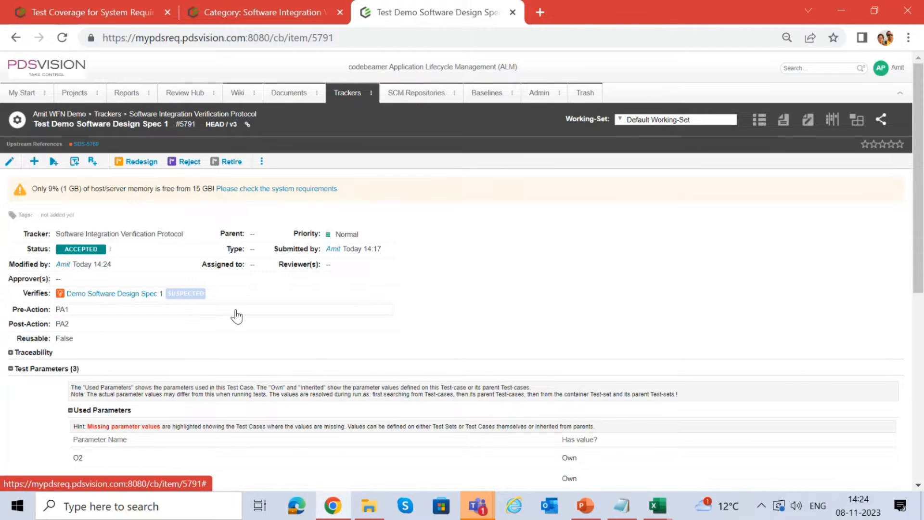
Review the accepted test case's parameter values, test steps and test runs, comparing the parameters with the PDSVISION_TestParameters workbook in Excel
scroll(245, 320, down, 6)
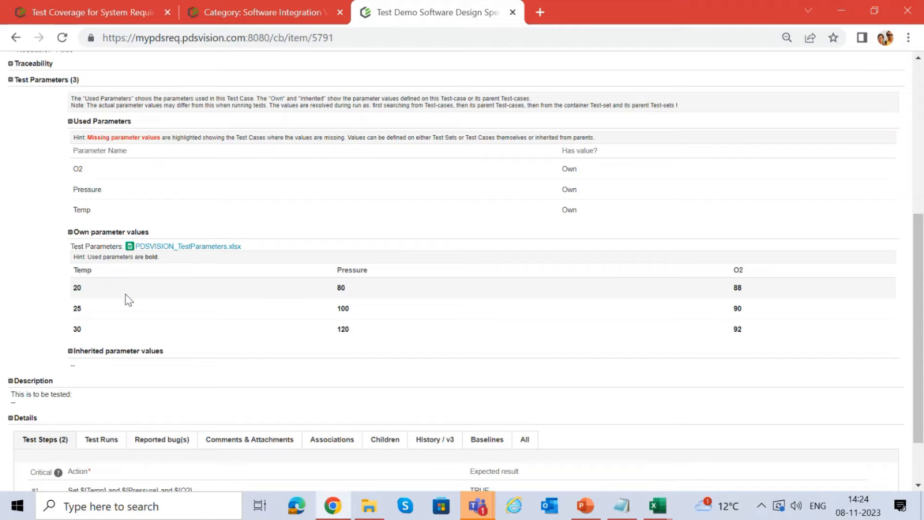
scroll(131, 294, down, 2)
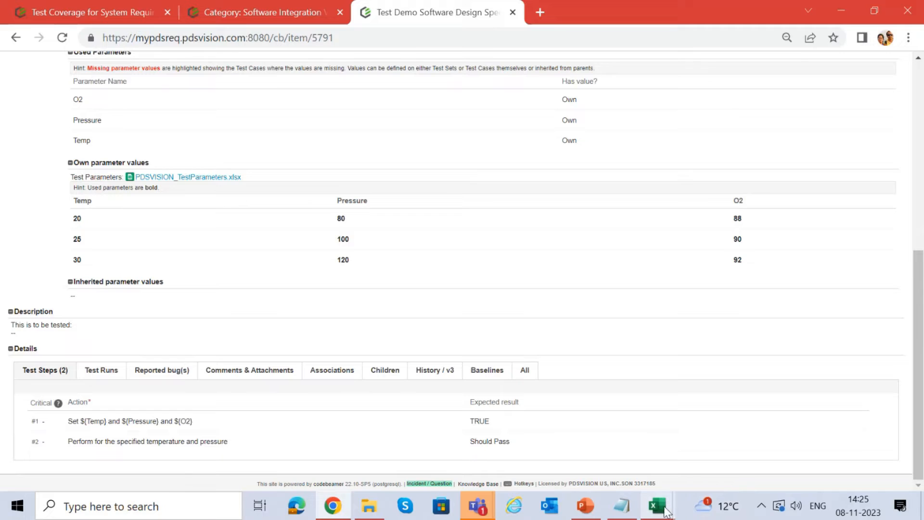
mouse_move(667, 511)
click(722, 451)
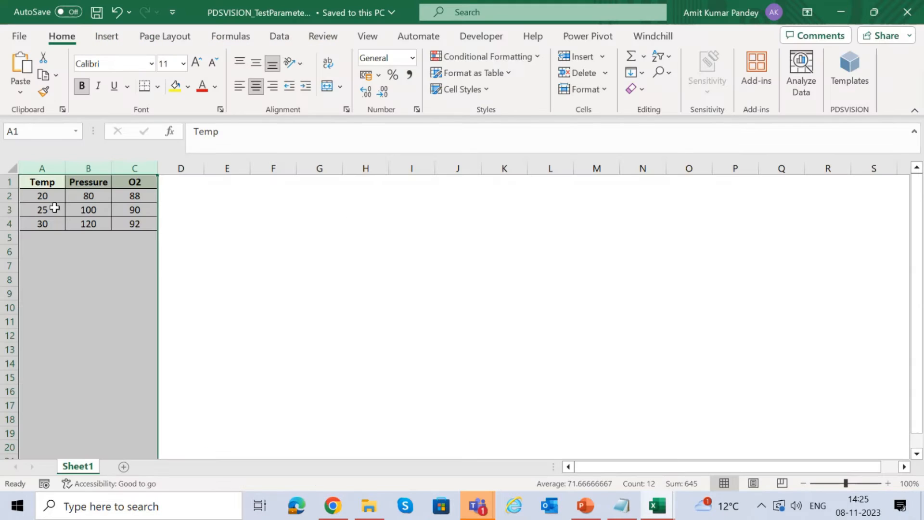
click(54, 208)
key(alt+Tab)
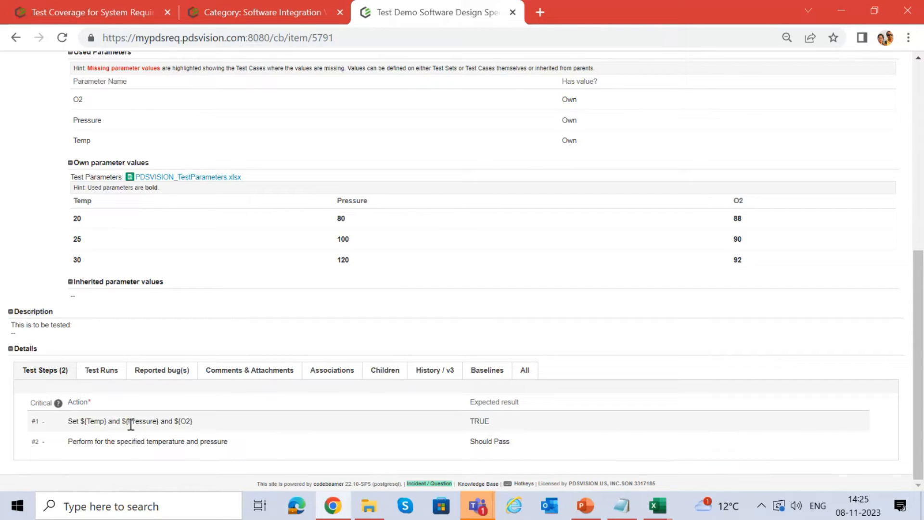
click(110, 374)
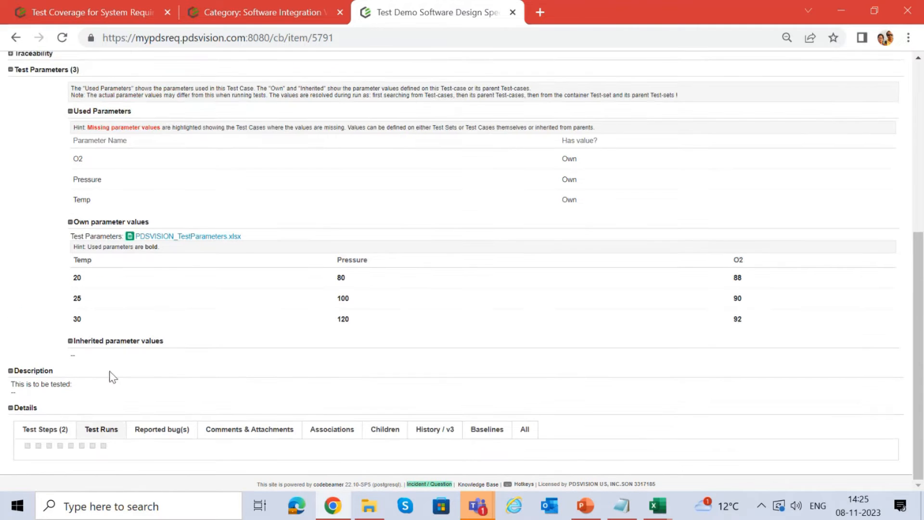
scroll(376, 269, up, 6)
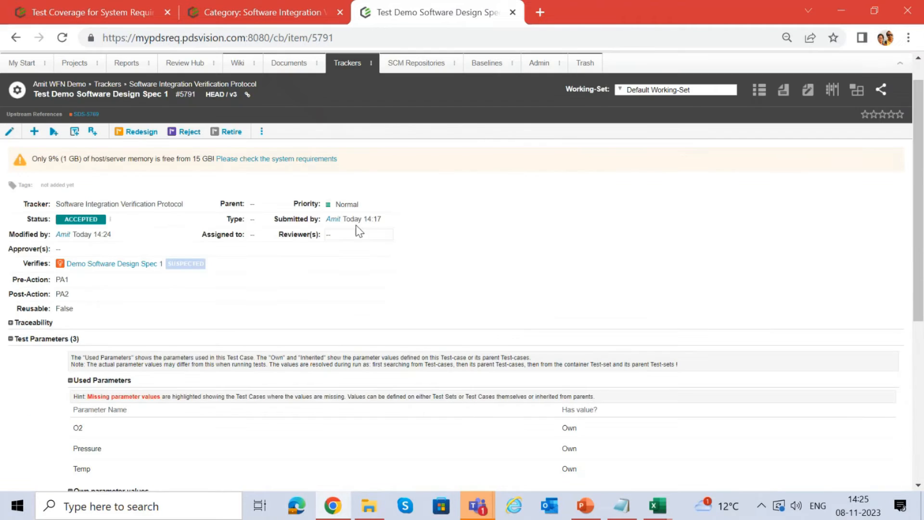
scroll(358, 231, up, 1)
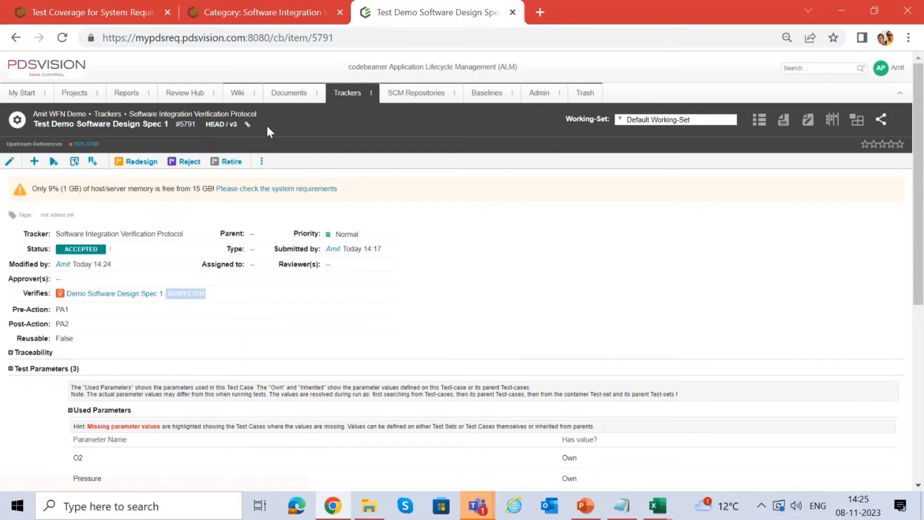
Close the first test case and open Test Demo Software Design Spec 2 in a separate tab for editing
click(349, 96)
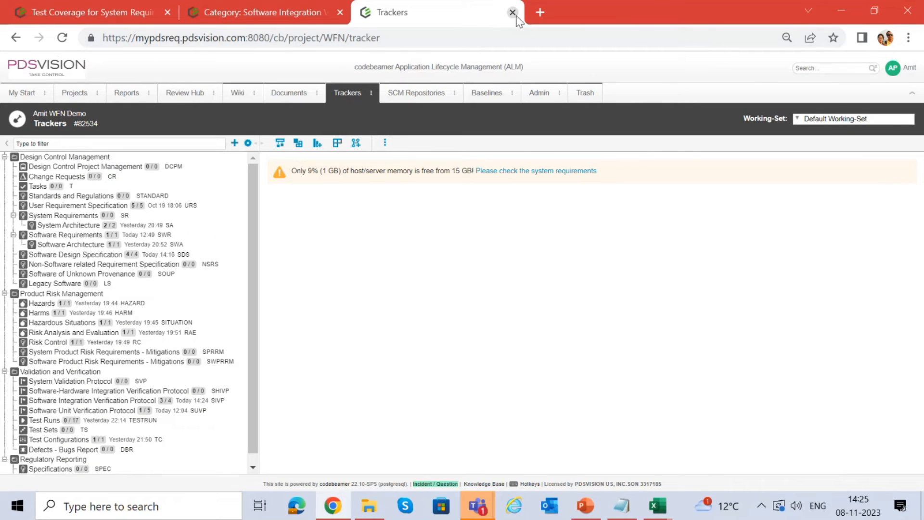
click(513, 12)
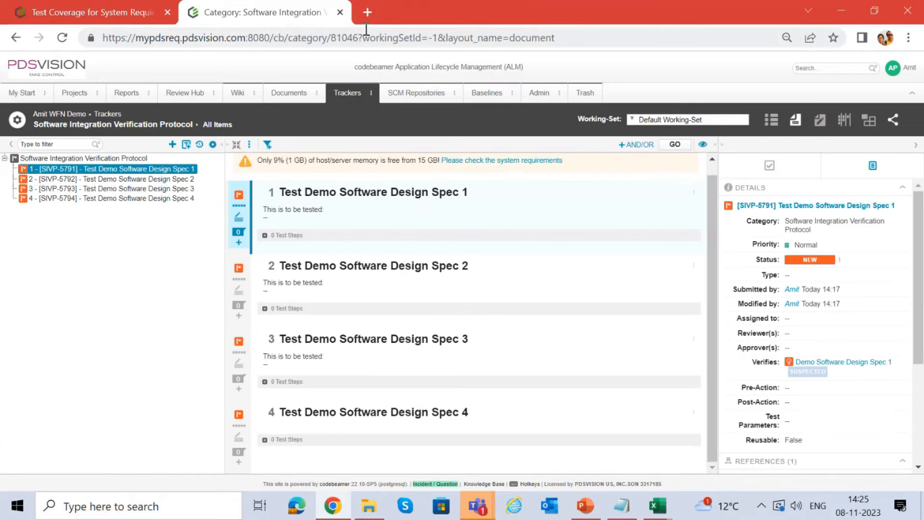
click(169, 179)
right_click(175, 179)
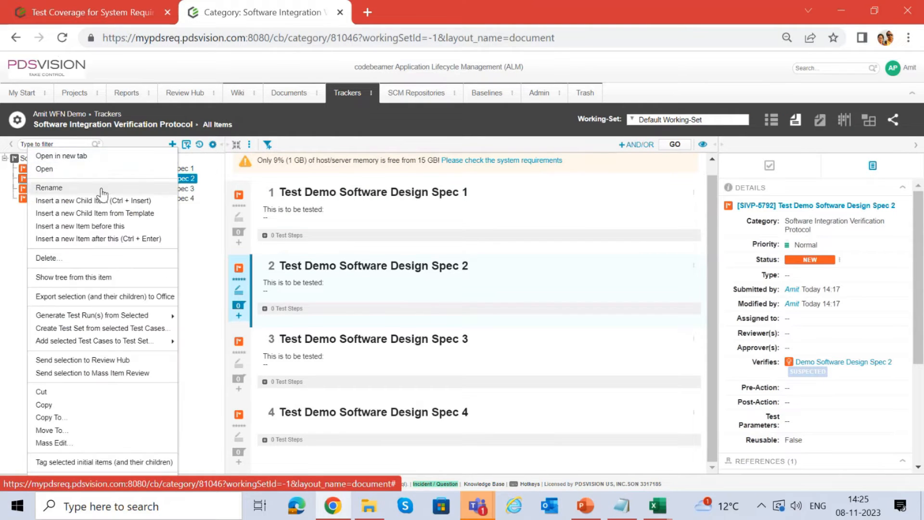
click(114, 156)
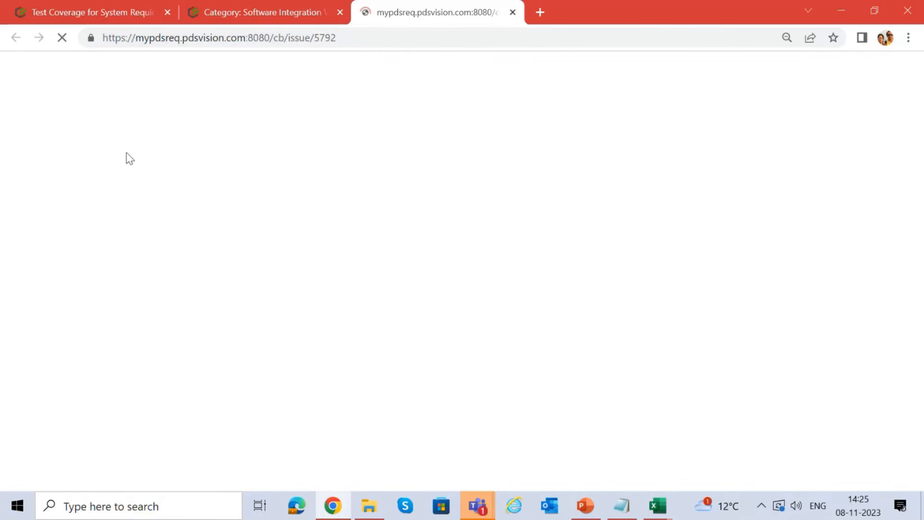
click(10, 162)
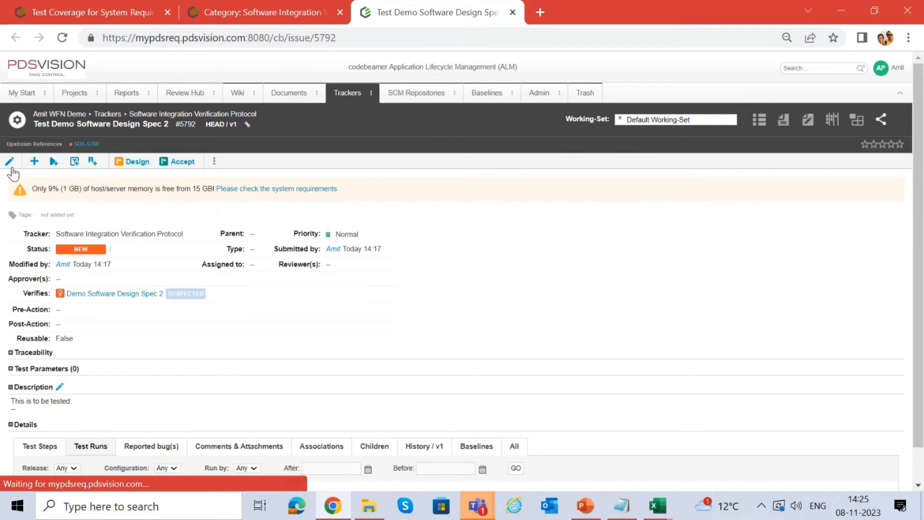
Enter "PA2" as both the pre-action and the post-action of Test Demo Software Design Spec 2
scroll(313, 284, down, 4)
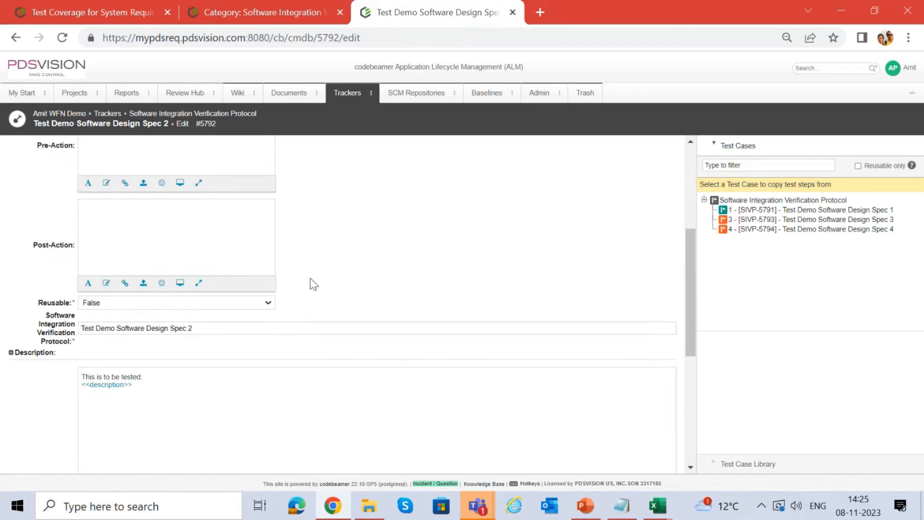
scroll(314, 284, up, 3)
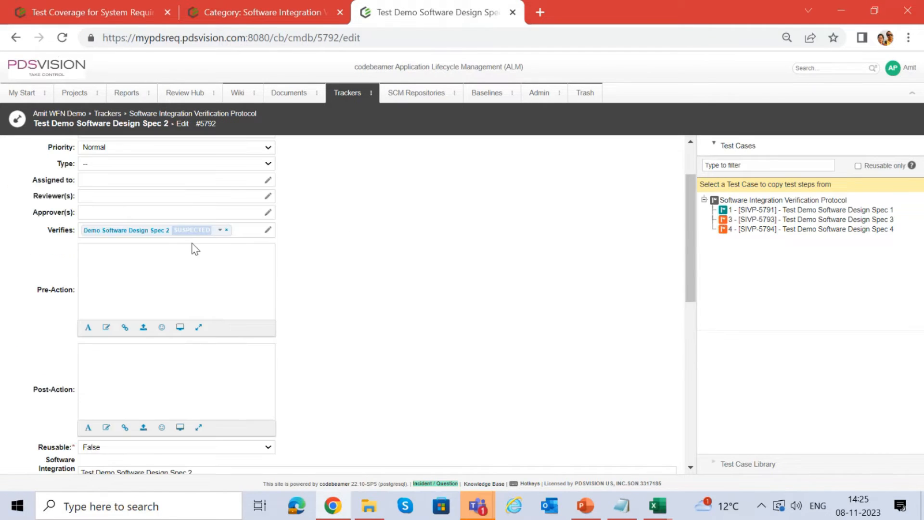
click(179, 267)
text(pa)
key(BackSpace)
text(PA2)
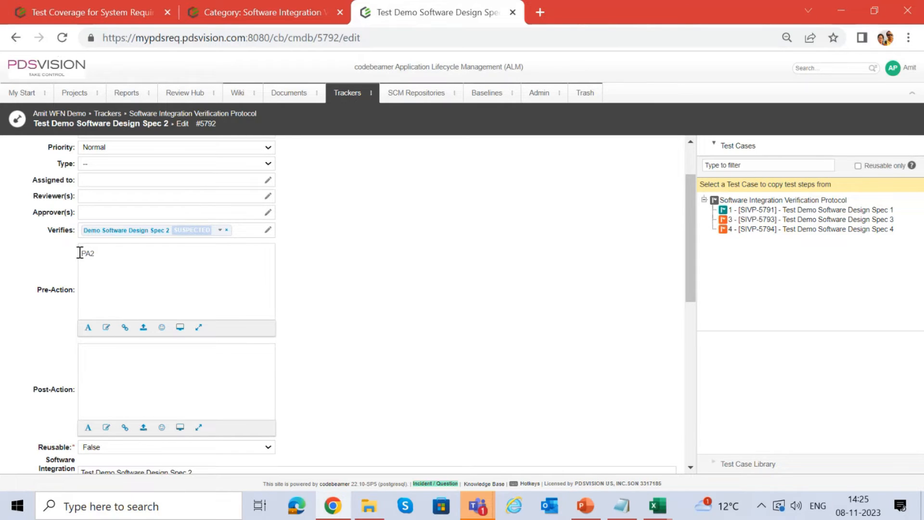
click(159, 360)
text(PA2)
Use the Excel document GlucoseMeter.xlsx from Document Management as the test case's parameter source
scroll(383, 302, down, 3)
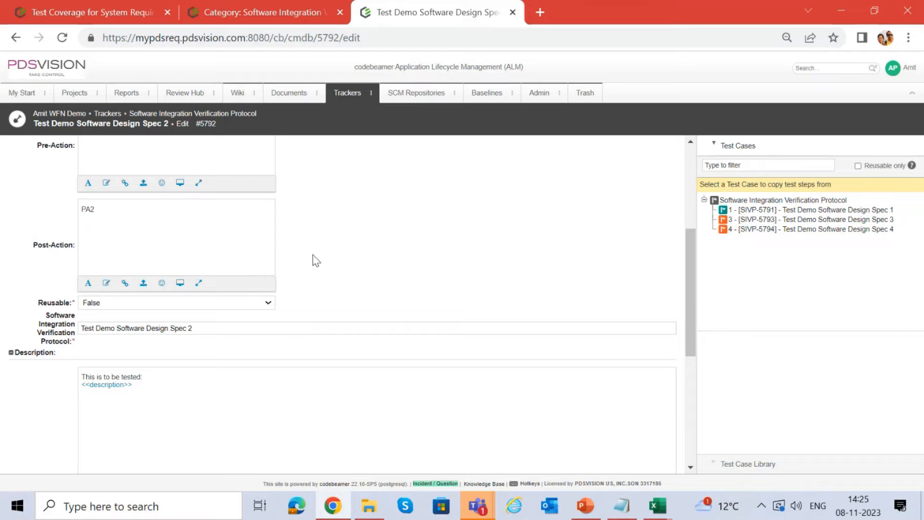
scroll(316, 258, down, 3)
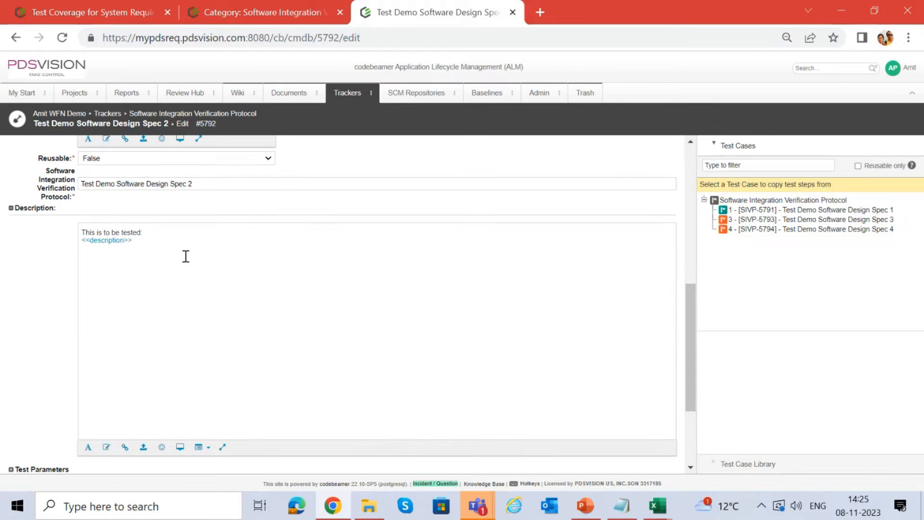
scroll(142, 253, down, 1)
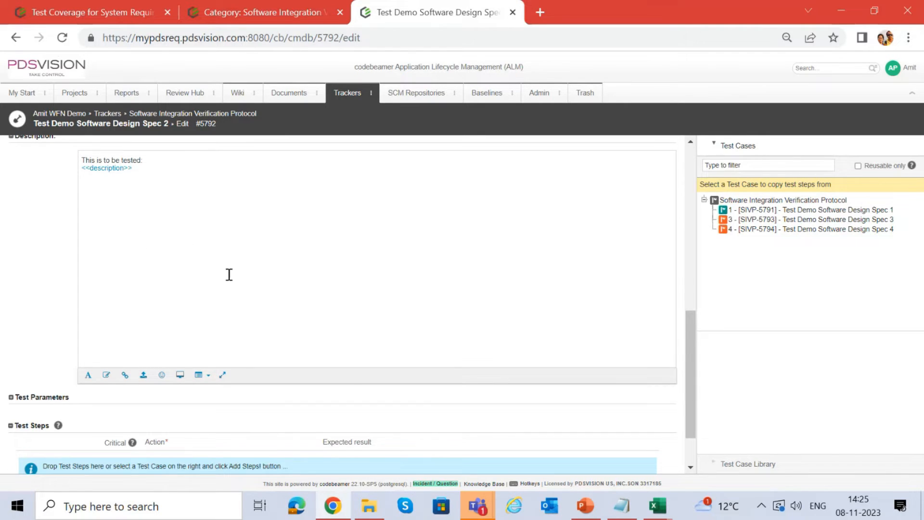
scroll(202, 289, down, 1)
click(11, 336)
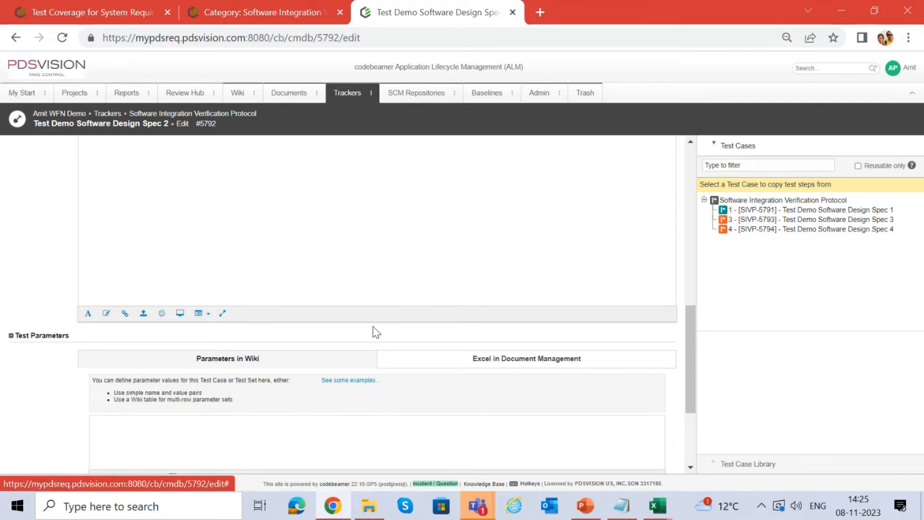
scroll(400, 318, down, 2)
click(501, 211)
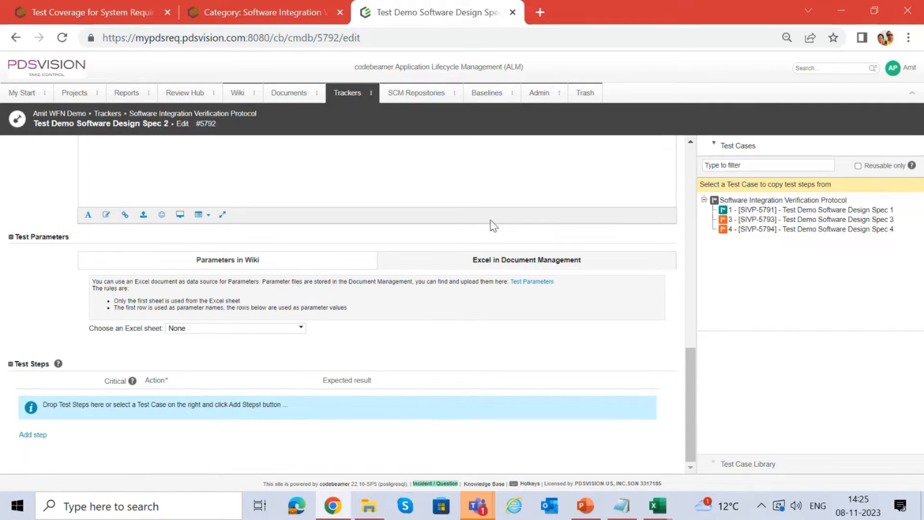
click(197, 329)
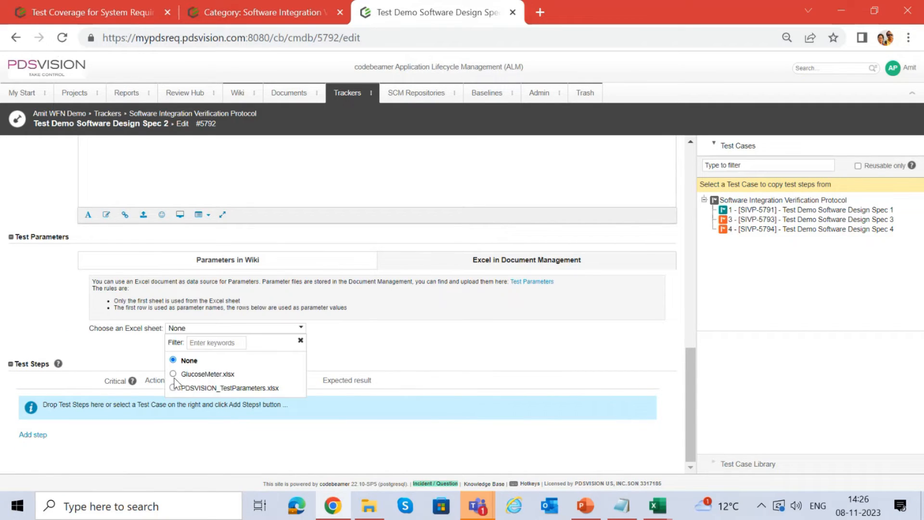
click(174, 375)
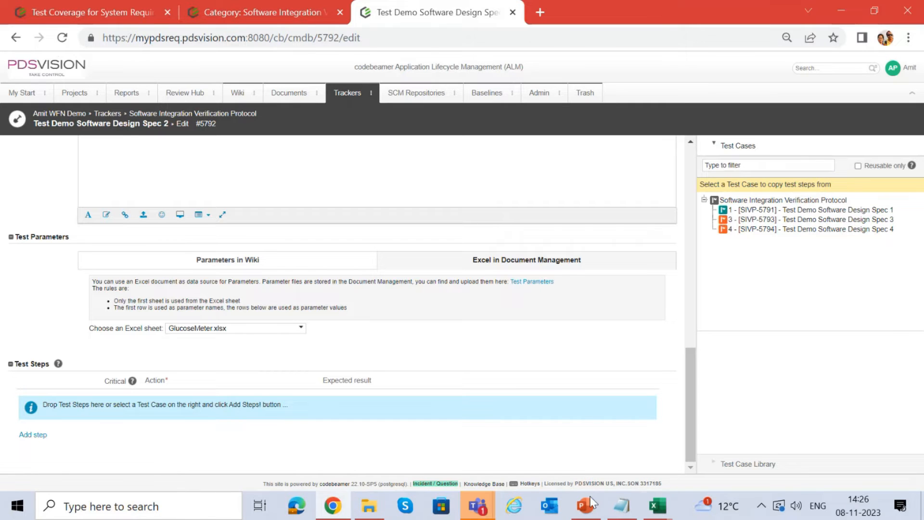
Examine the TestType and Patient columns of the GlucoseMeter workbook in Excel, and return to codebeamer
click(657, 505)
click(557, 450)
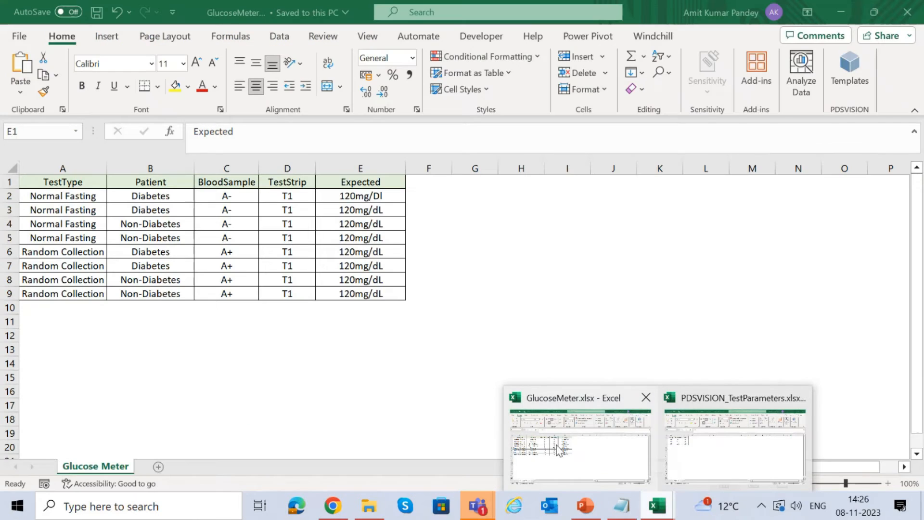
click(73, 196)
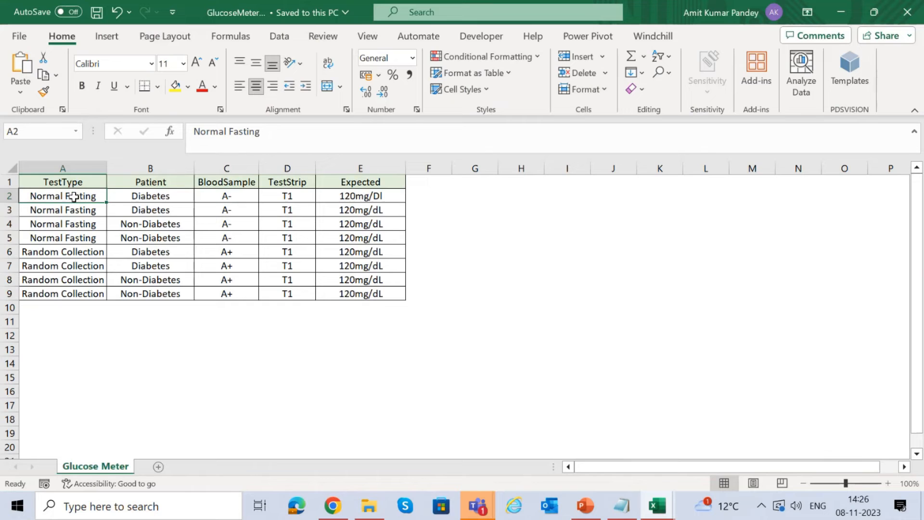
drag(73, 195, 81, 294)
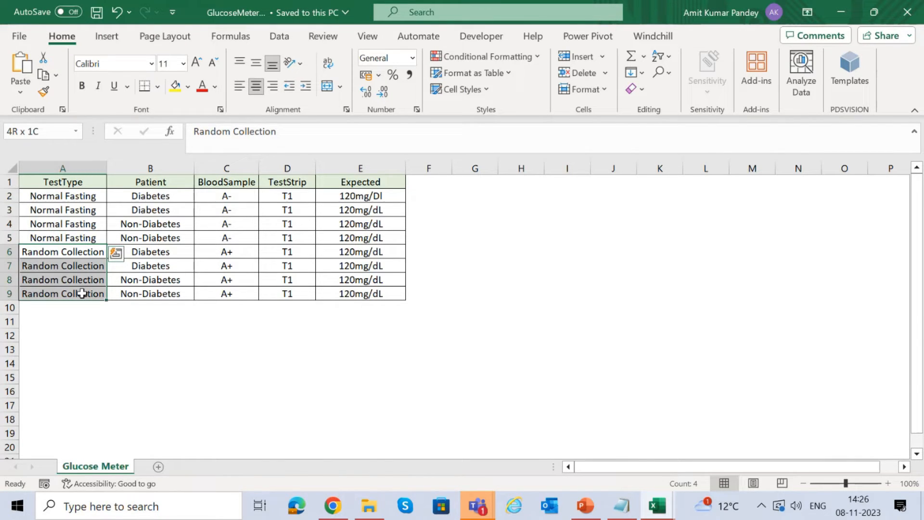
click(140, 200)
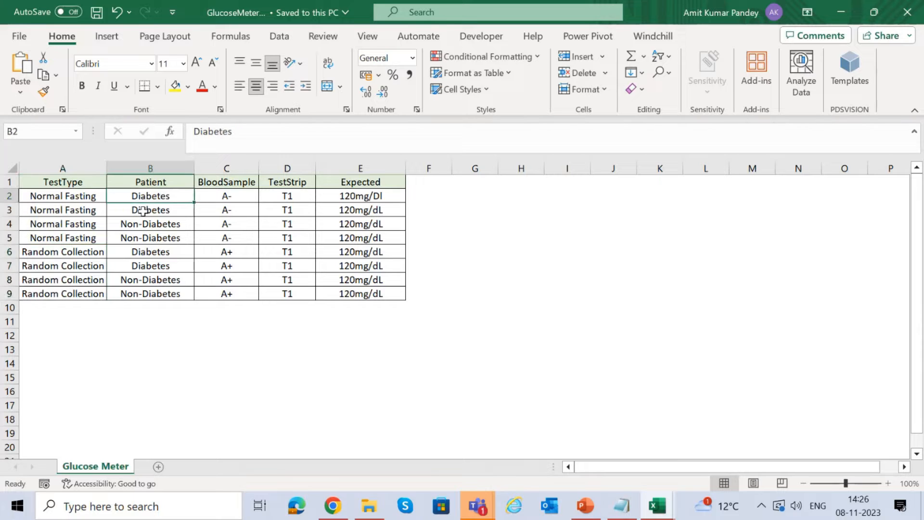
drag(147, 221, 153, 236)
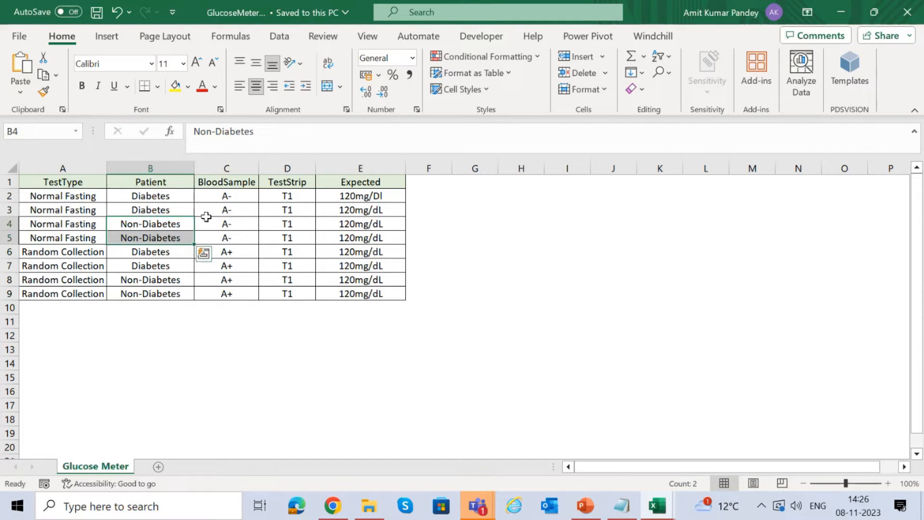
click(841, 14)
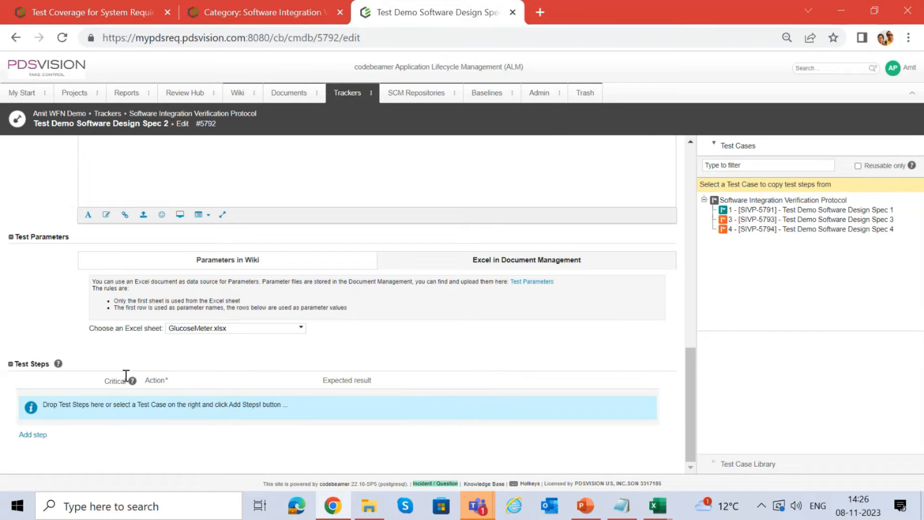
Add a first test step, check the GlucoseMeter columns in Excel, and bring up the action text in TestCoverage.txt in Notepad
click(36, 436)
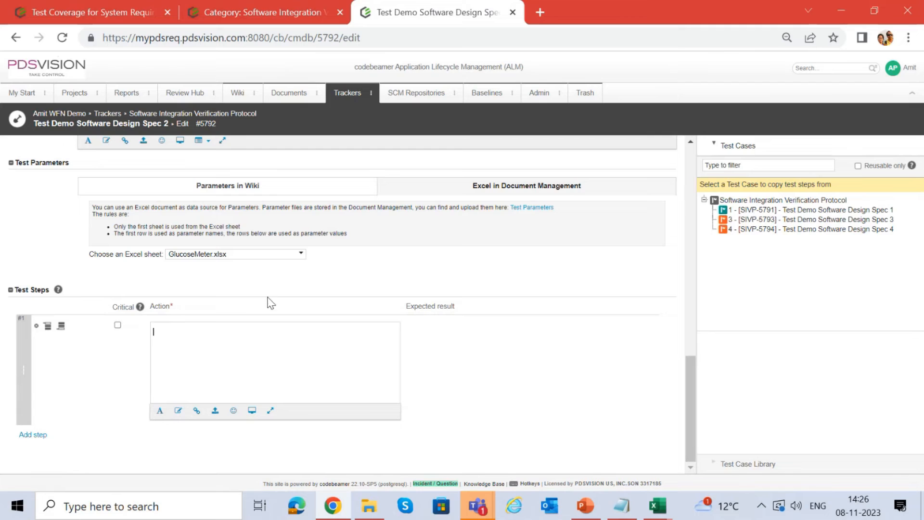
mouse_move(657, 506)
click(598, 443)
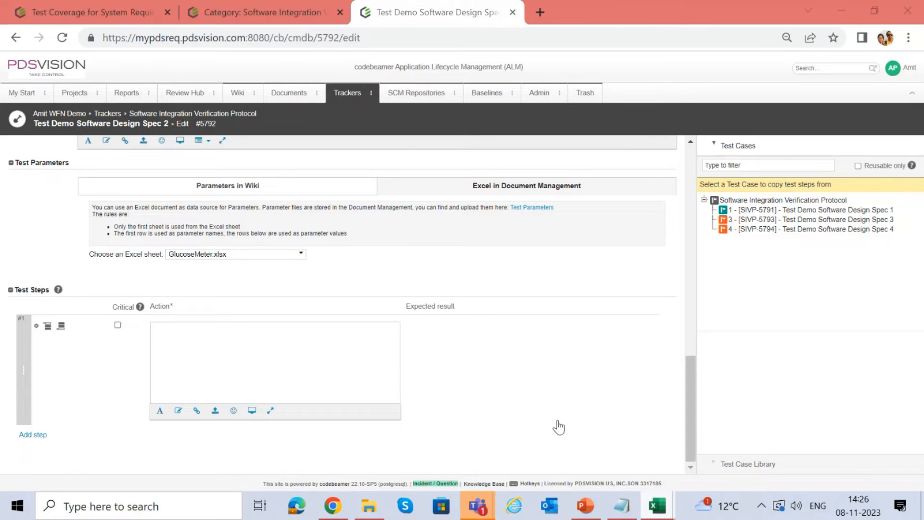
click(497, 271)
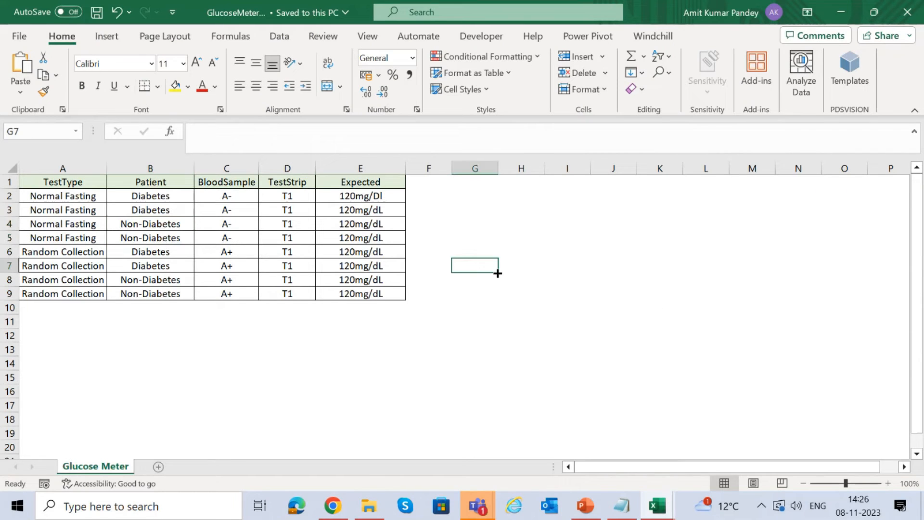
key(alt+Tab)
key(alt+Tab)
key(alt+Tab)
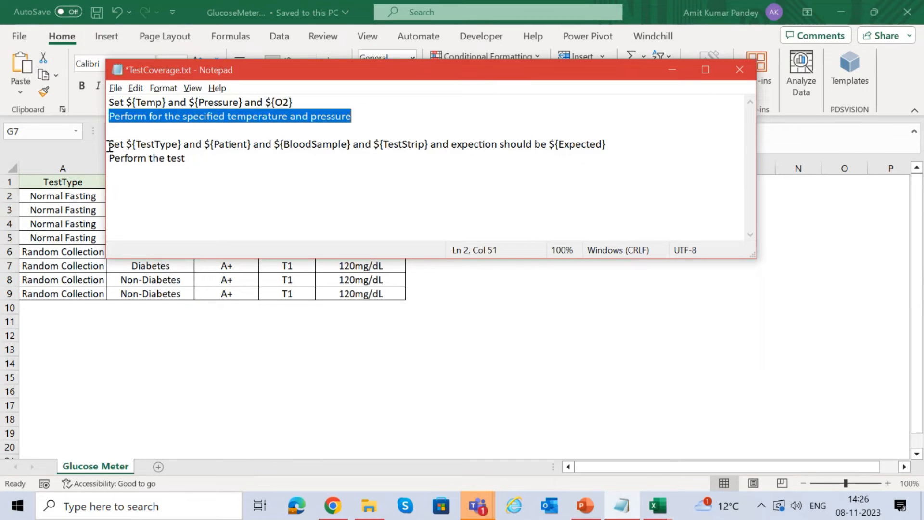
Copy the "Set ${TestType} and ${Patient}…" sentence from TestCoverage.txt into the first test step's action in codebeamer
drag(110, 144, 630, 144)
key(alt+Tab)
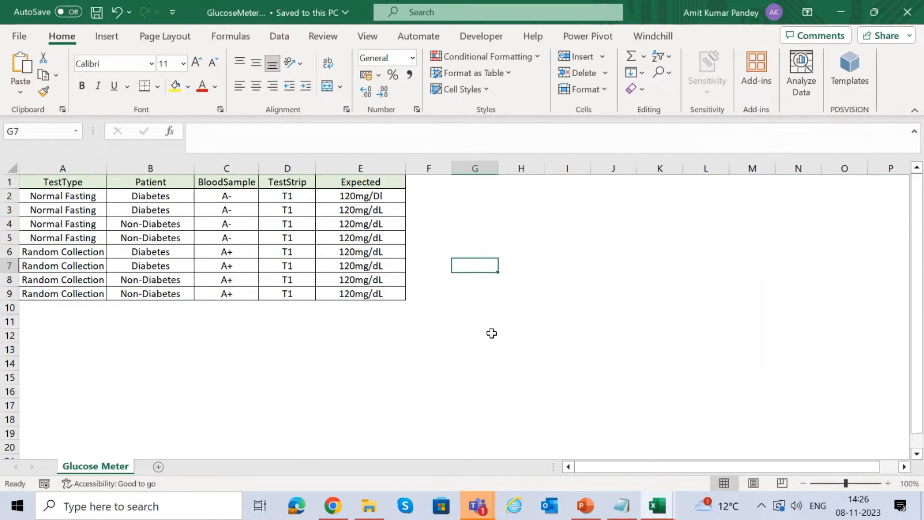
key(alt+Tab)
key(alt+Tab)
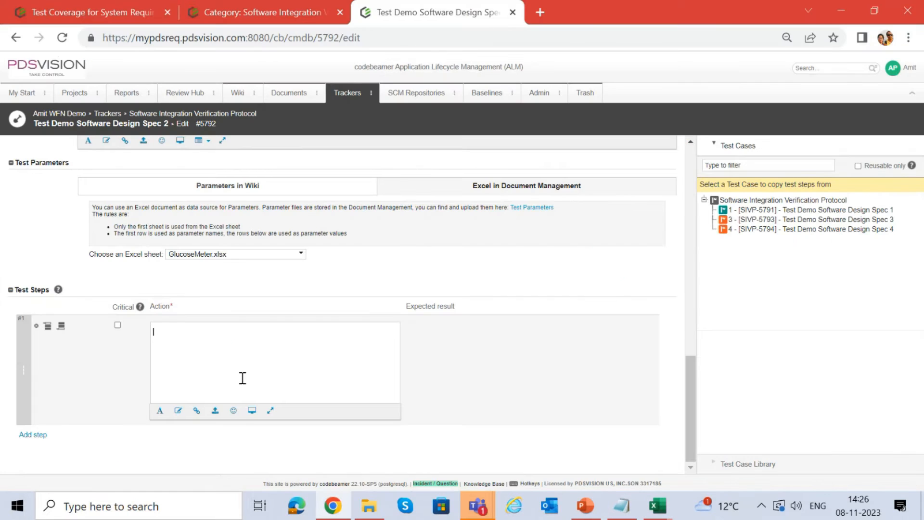
Enter "120 mg/dL" as the expected result of the first test step
click(448, 362)
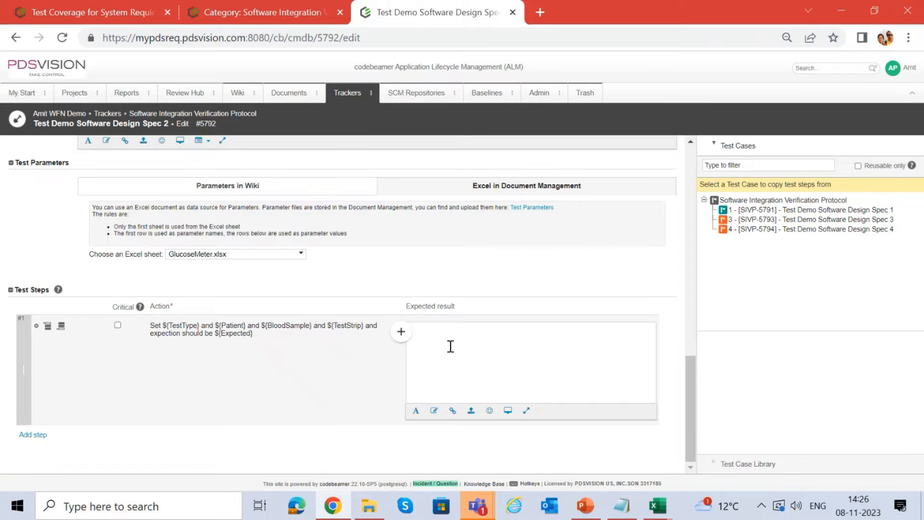
text(sH)
key(BackSpace)
text(120 mg/dL)
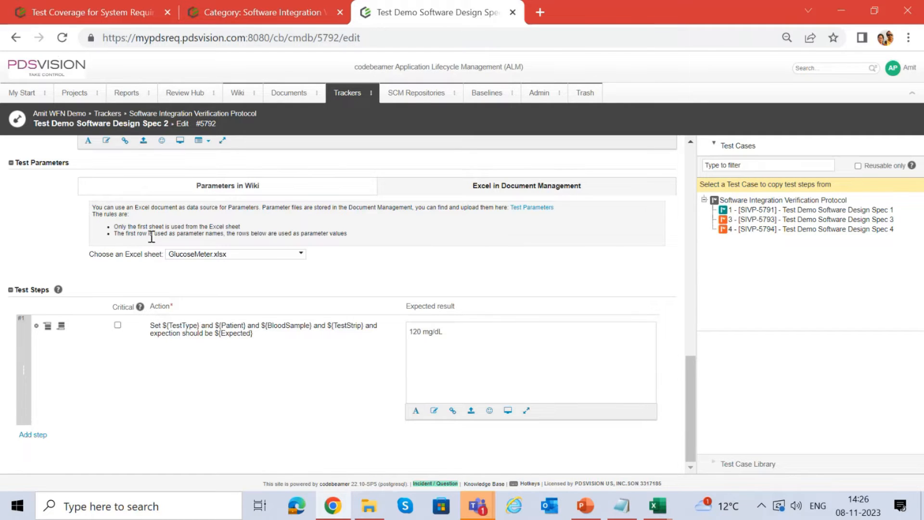
Add a second test step with the action "Perform the test" copied from TestCoverage.txt and the expected result "Should pass"
click(35, 436)
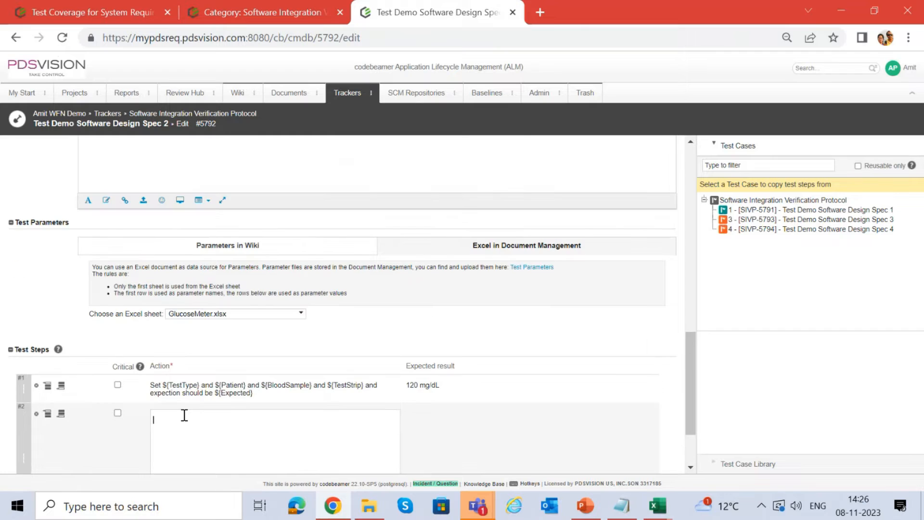
click(622, 508)
drag(212, 158, 76, 155)
key(ctrl+c)
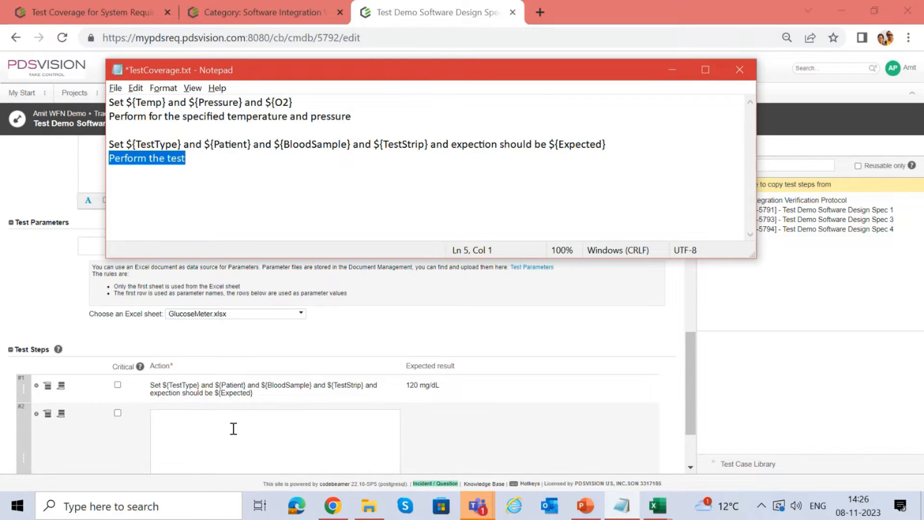
click(232, 429)
key(ctrl+v)
click(440, 427)
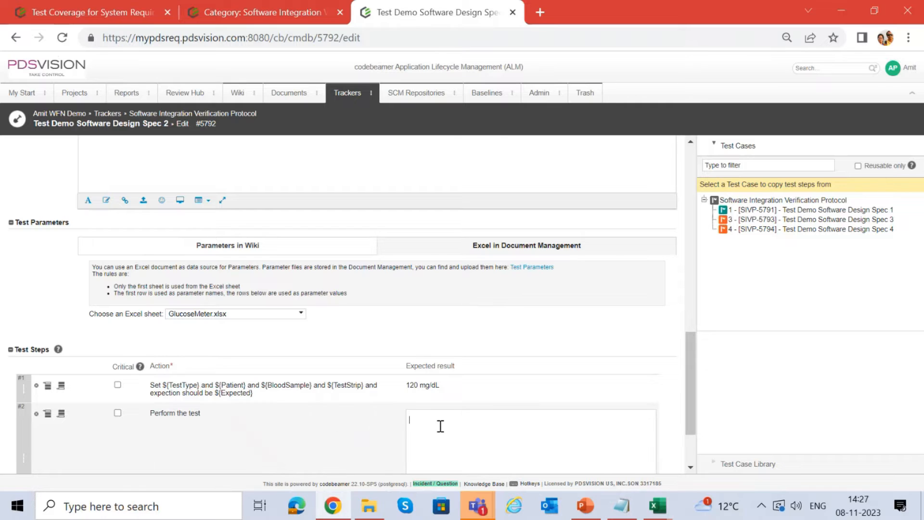
text(Should pass)
scroll(42, 423, down, 2)
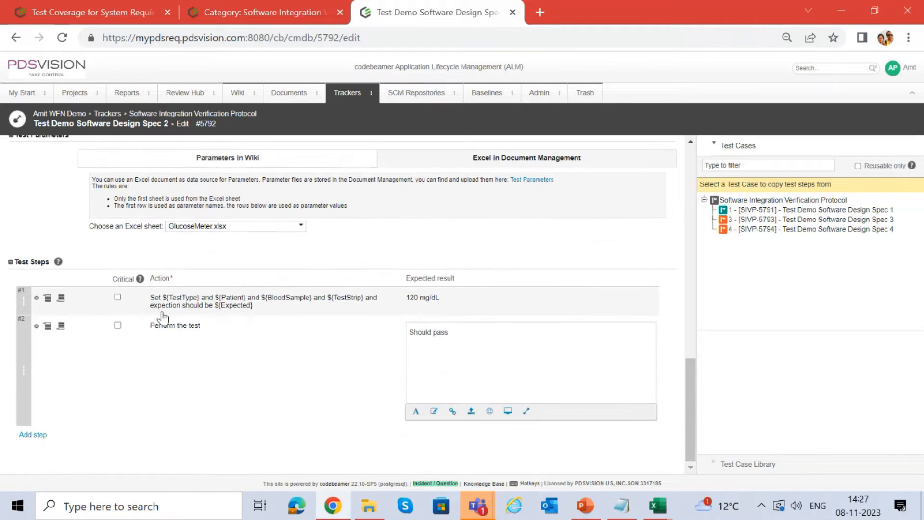
Save the edits to Test Demo Software Design Spec 2 and change its status to Accepted
scroll(163, 311, up, 6)
scroll(152, 356, down, 6)
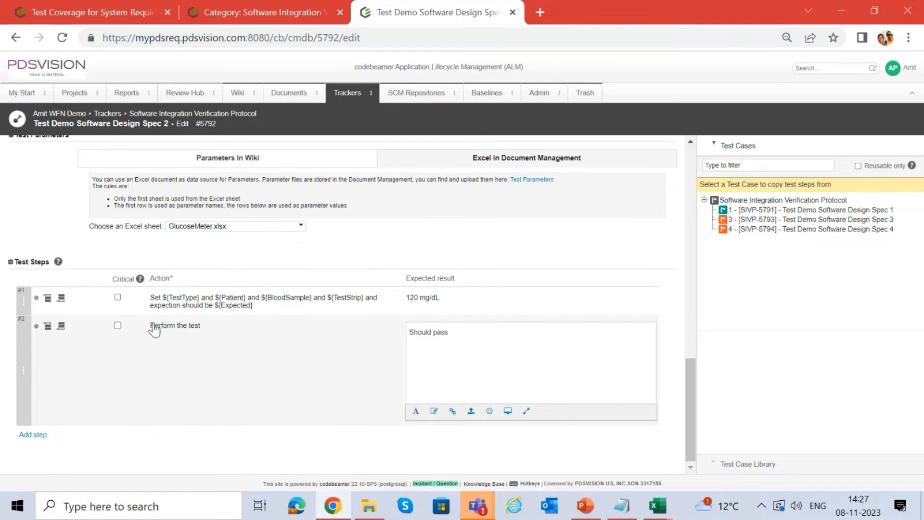
scroll(234, 261, up, 5)
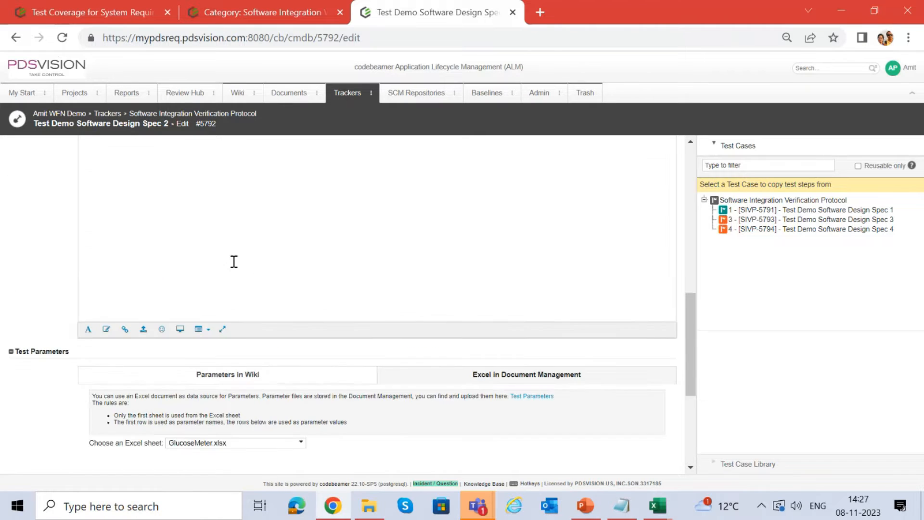
scroll(234, 261, up, 10)
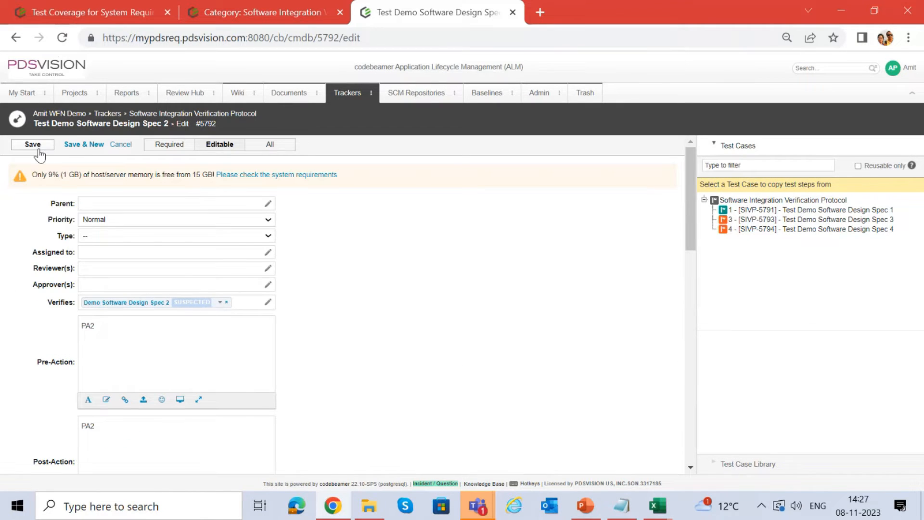
click(38, 148)
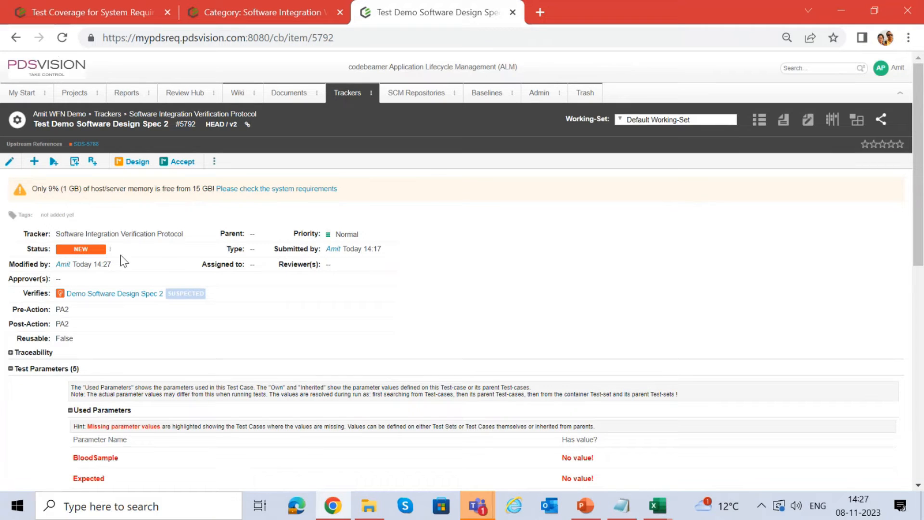
click(188, 164)
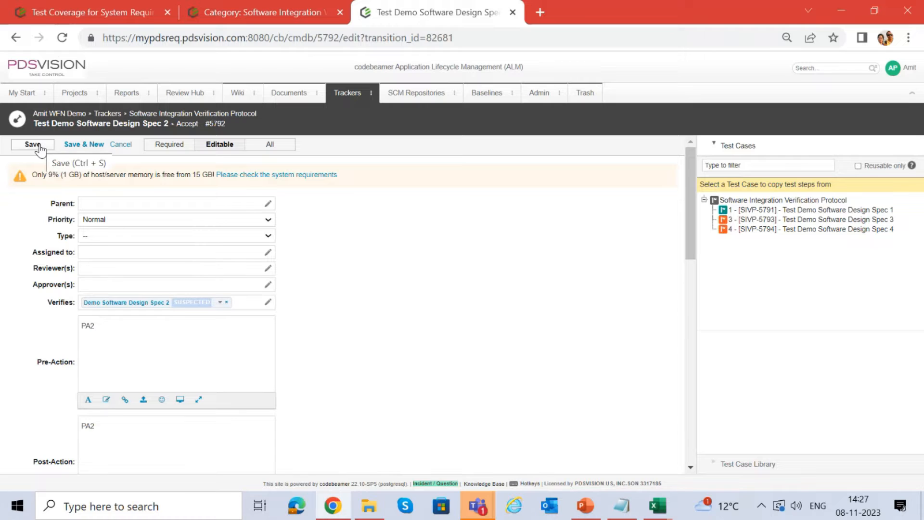
click(34, 145)
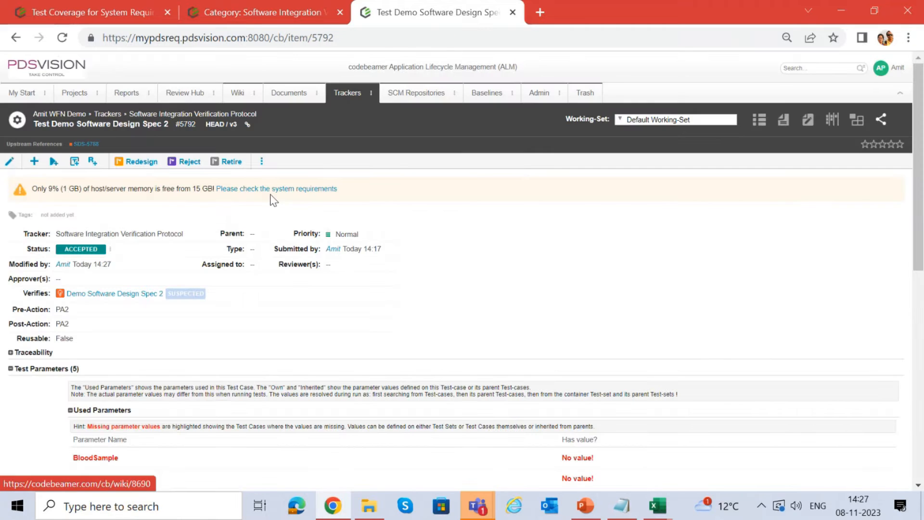
Review the test parameters and test steps of Test Demo Software Design Spec 2
scroll(532, 263, down, 7)
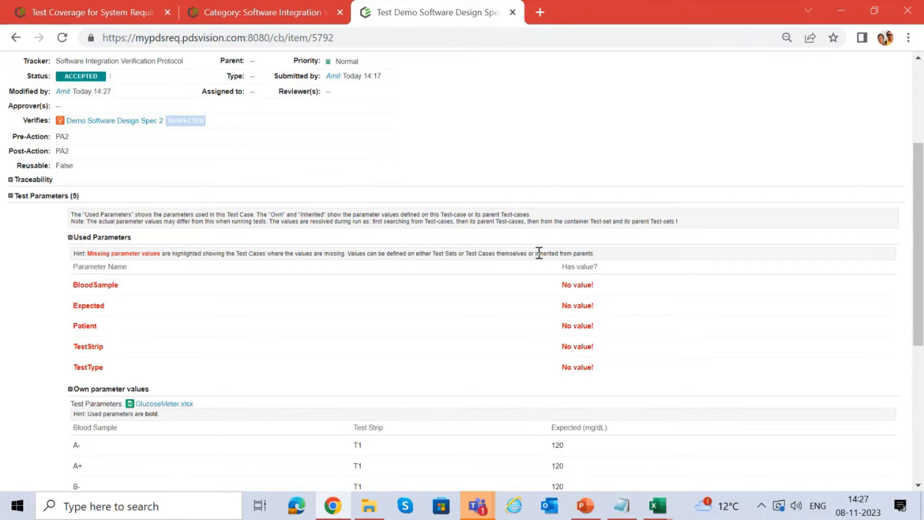
scroll(539, 257, down, 3)
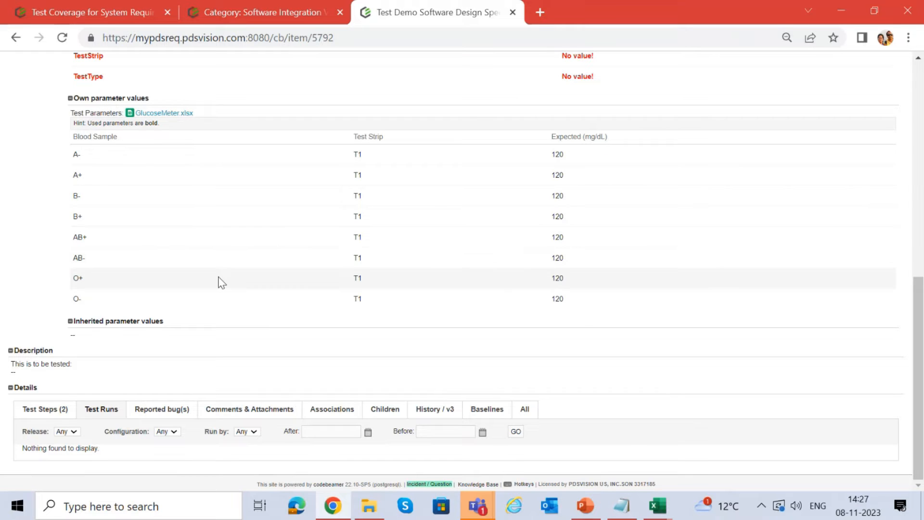
click(57, 413)
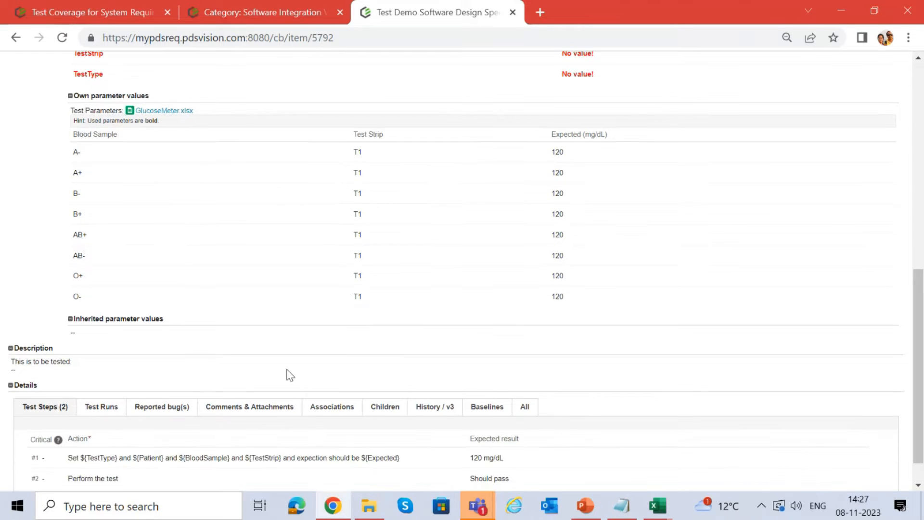
scroll(286, 373, down, 1)
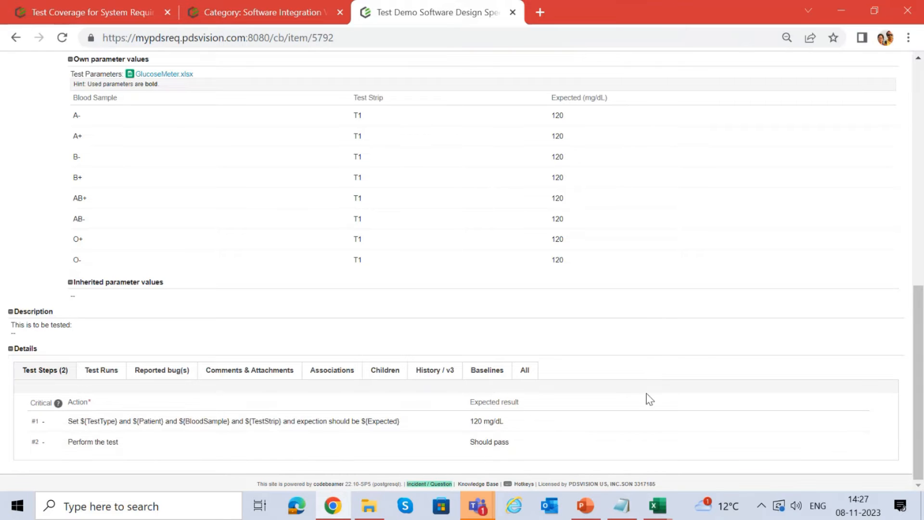
scroll(655, 387, up, 10)
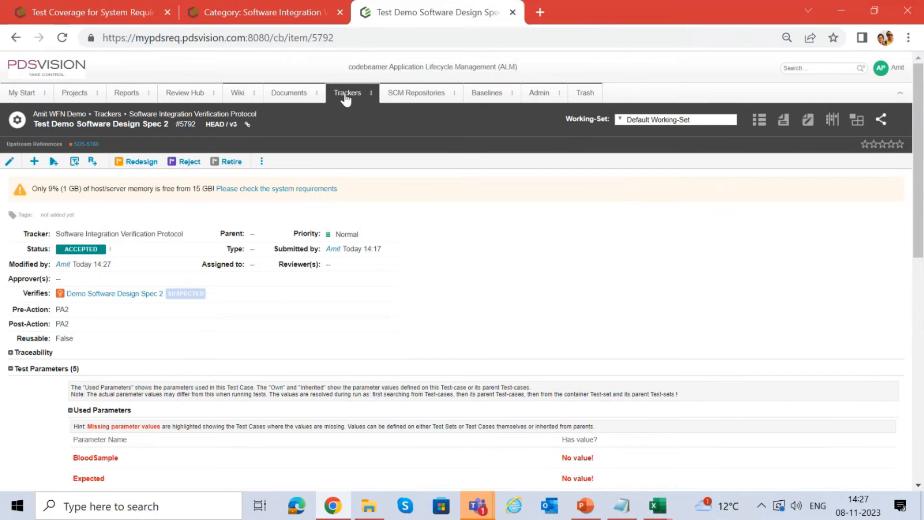
Close the Spec 2 page and open Test Demo Software Design Spec 3 in a new browser tab
click(513, 12)
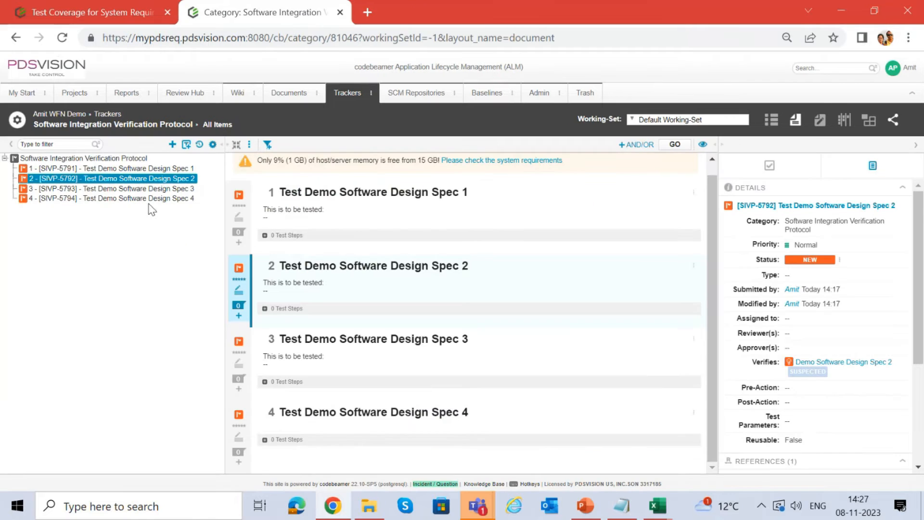
click(147, 188)
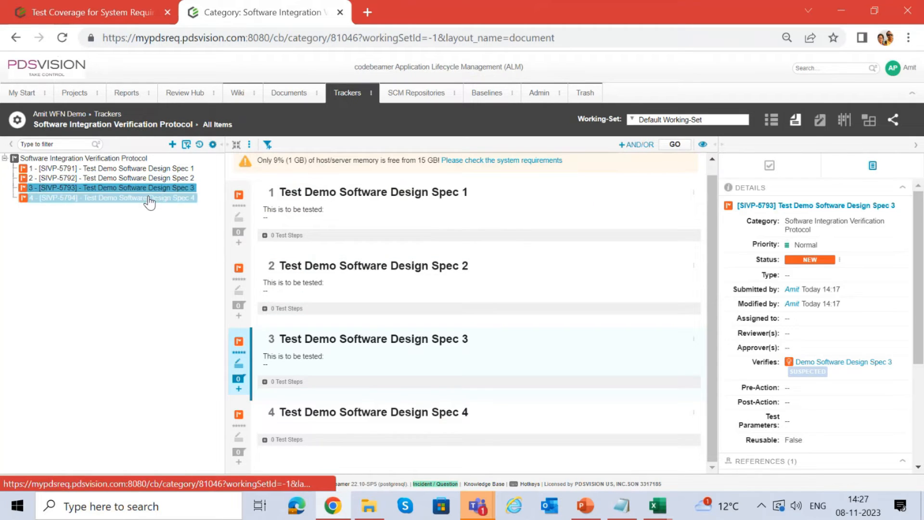
click(150, 199)
click(165, 188)
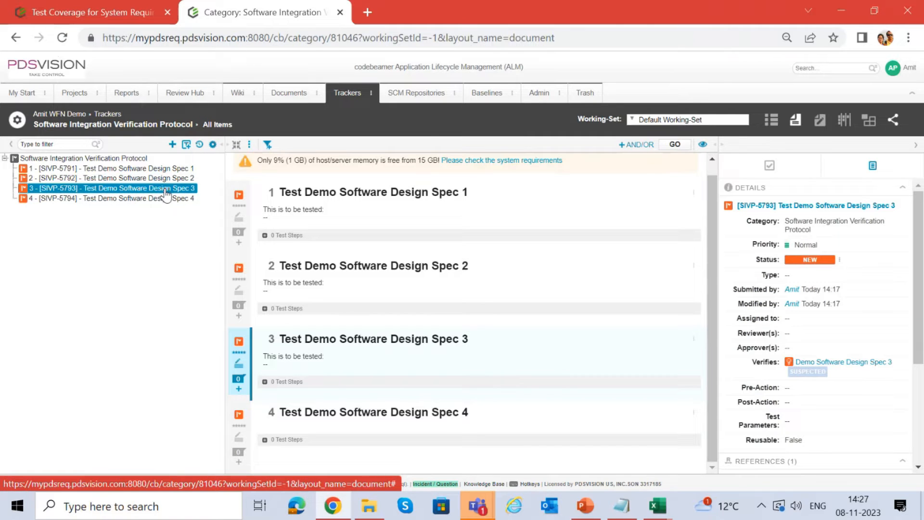
right_click(175, 191)
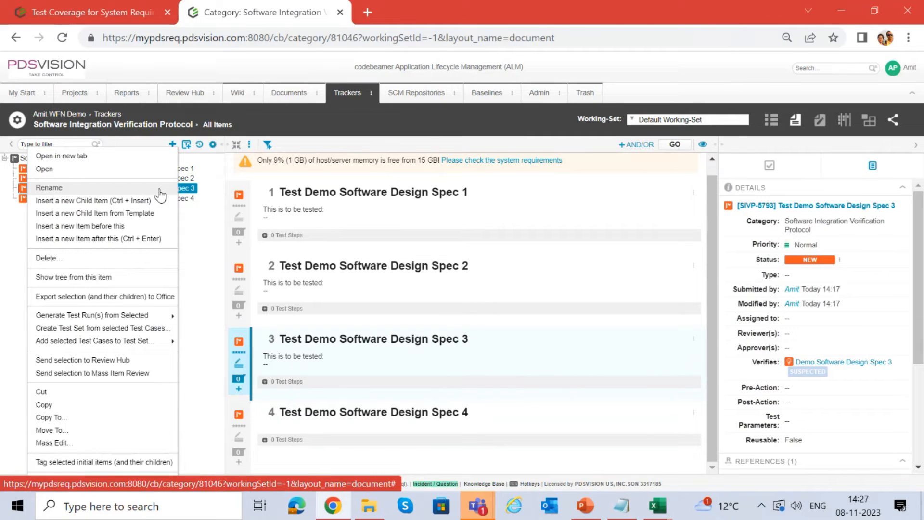
click(109, 162)
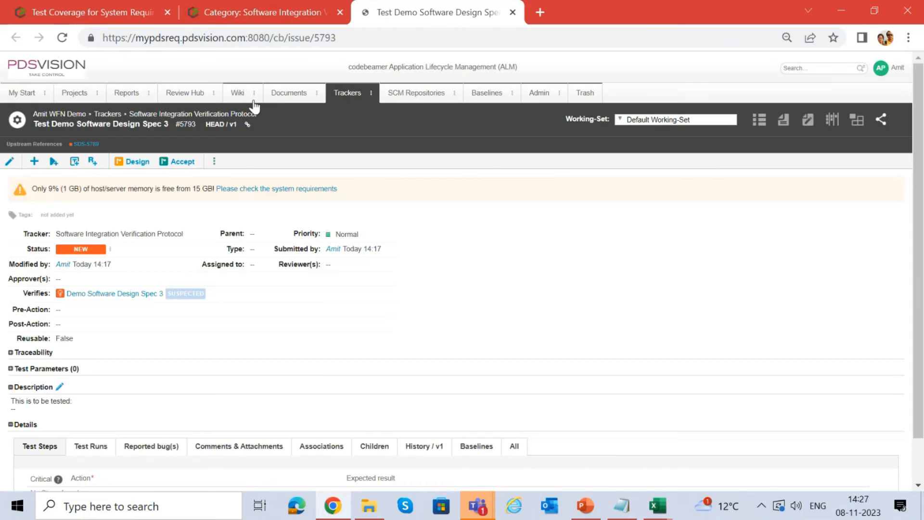
Start the Accept transition for Test Demo Software Design Spec 3 and set both Pre-Action and Post-Action to PA3
scroll(208, 313, down, 1)
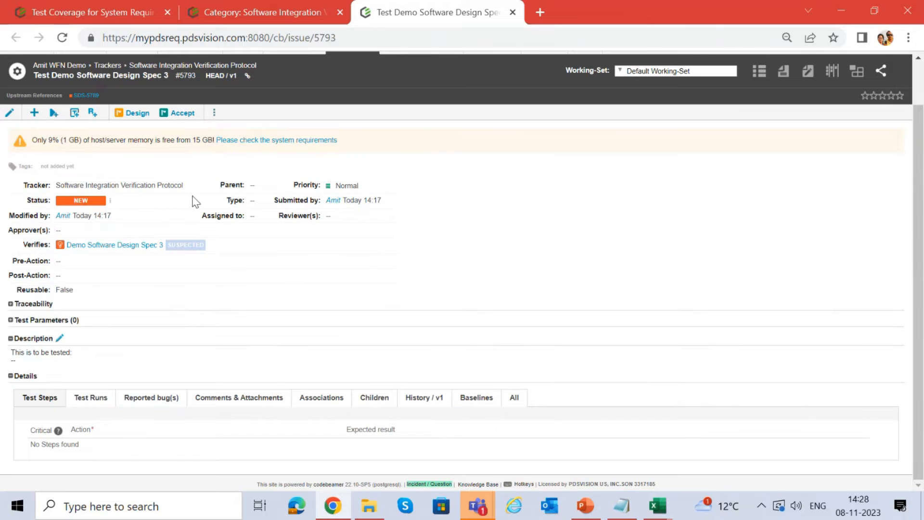
click(111, 200)
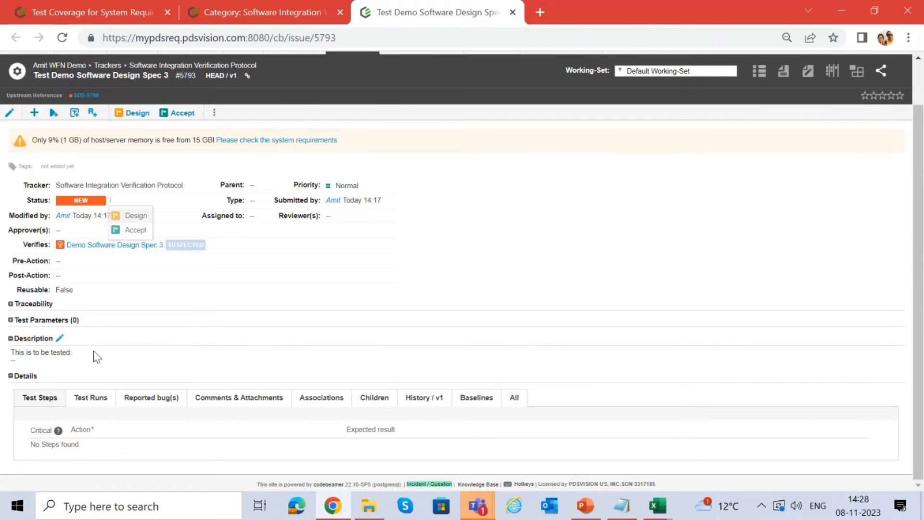
click(131, 230)
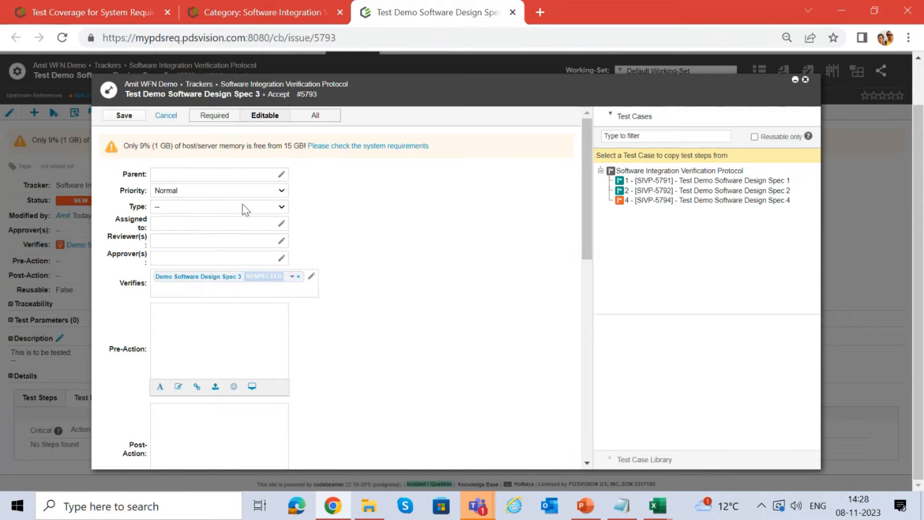
scroll(183, 340, down, 2)
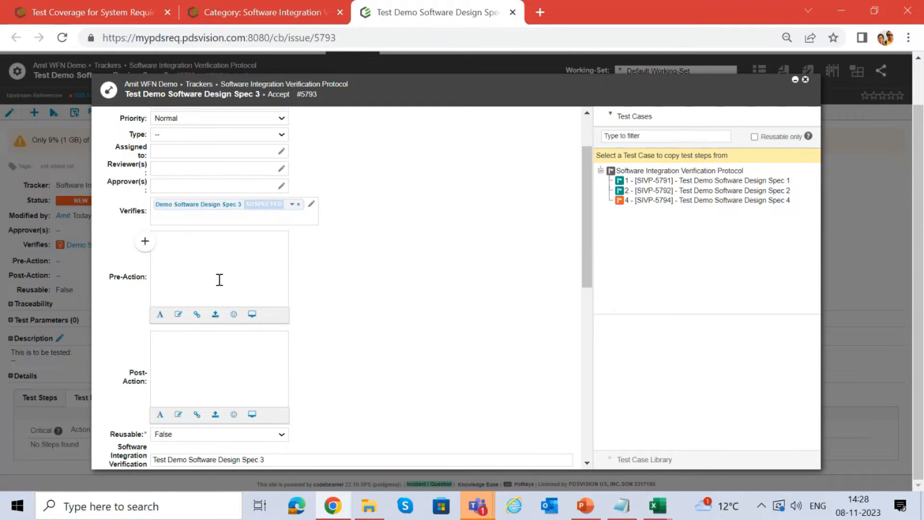
text(PA3)
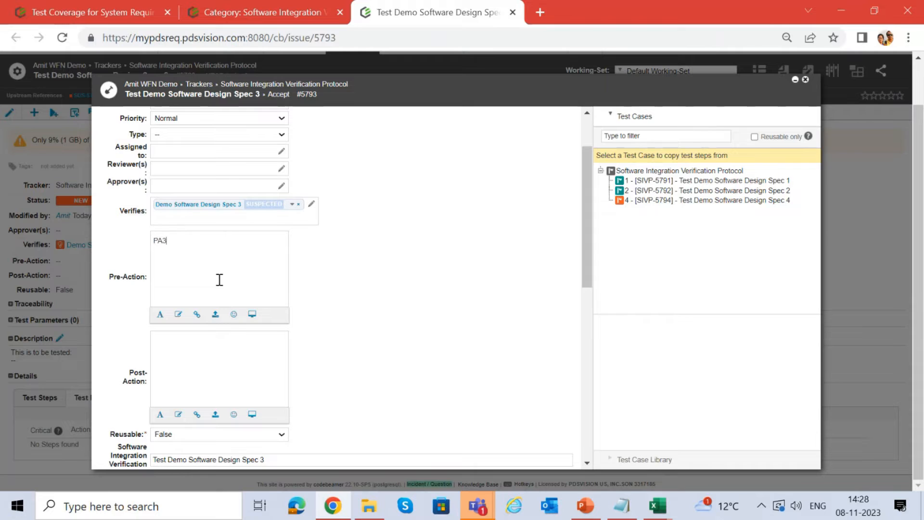
drag(220, 280, 107, 251)
key(ctrl+c)
click(206, 361)
key(ctrl+v)
Save the Accept transition of Test Demo Software Design Spec 3 without adding any test steps
scroll(343, 329, down, 9)
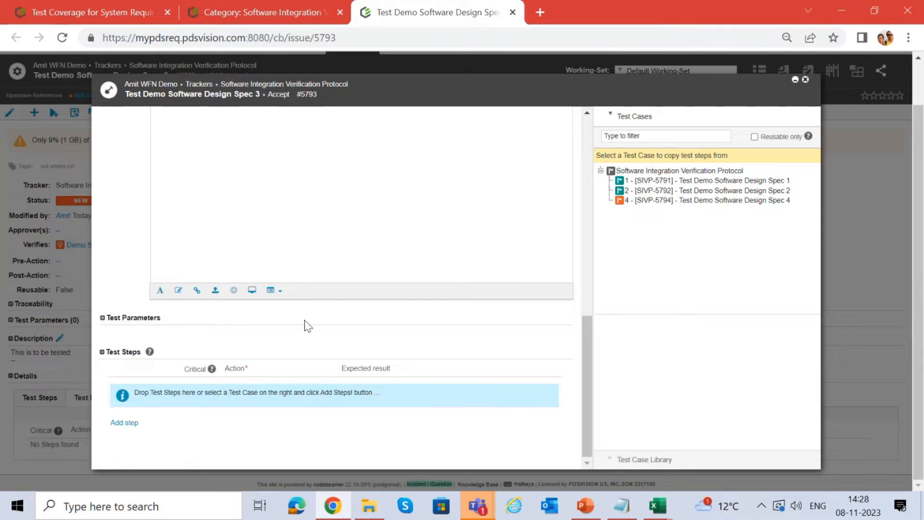
scroll(330, 289, up, 9)
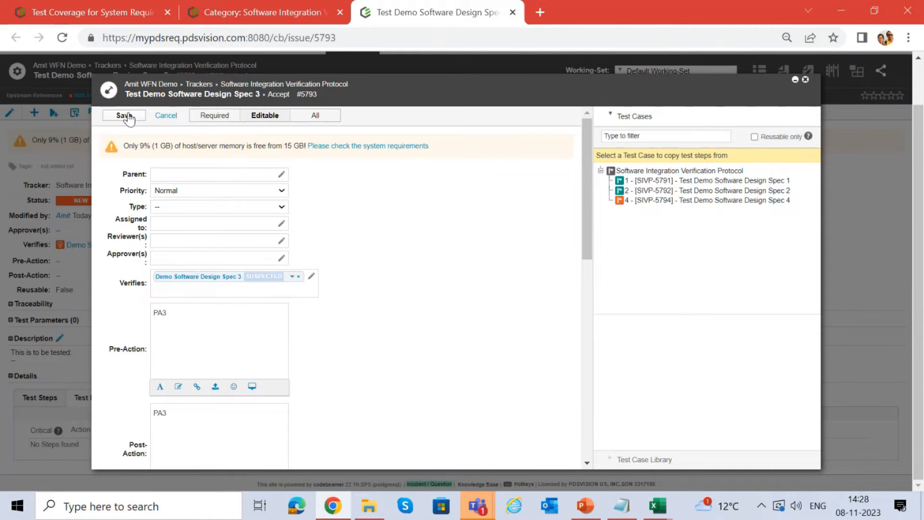
click(126, 115)
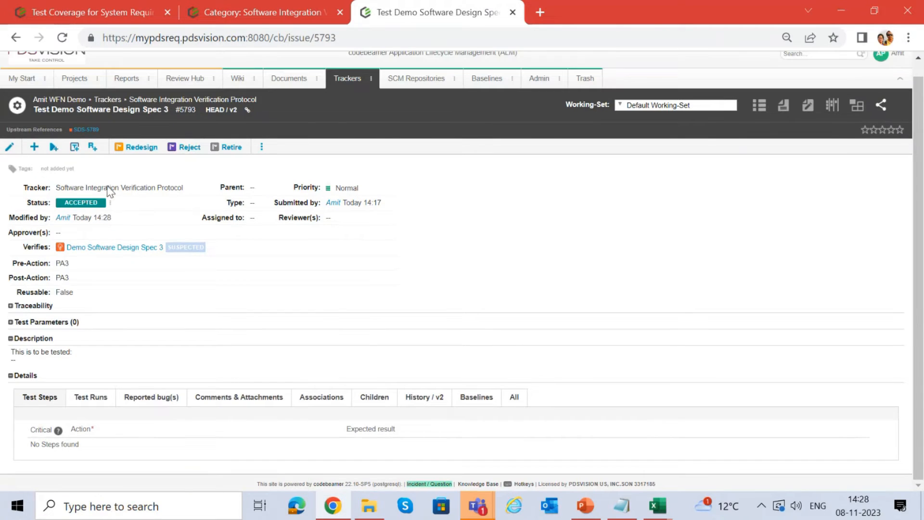
Close the Spec 3 page and open Test Demo Software Design Spec 4 in a new browser tab
click(512, 12)
click(162, 199)
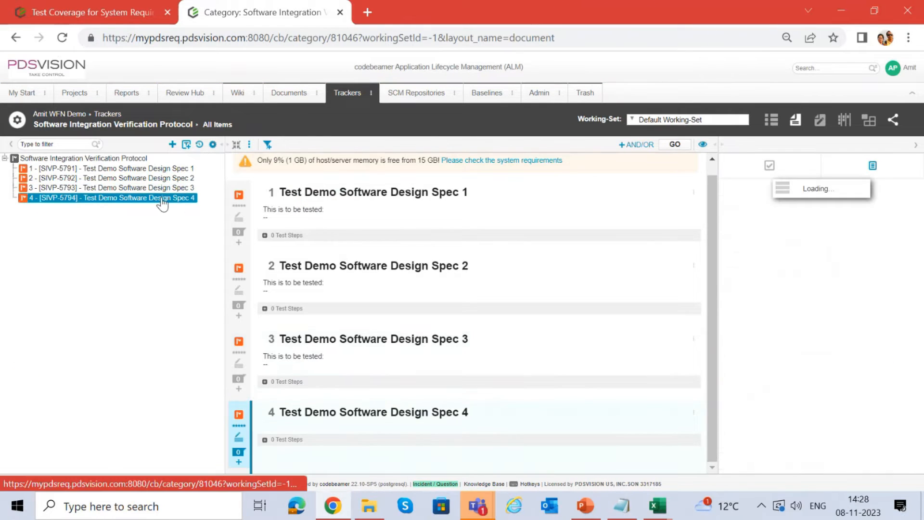
right_click(162, 199)
click(135, 154)
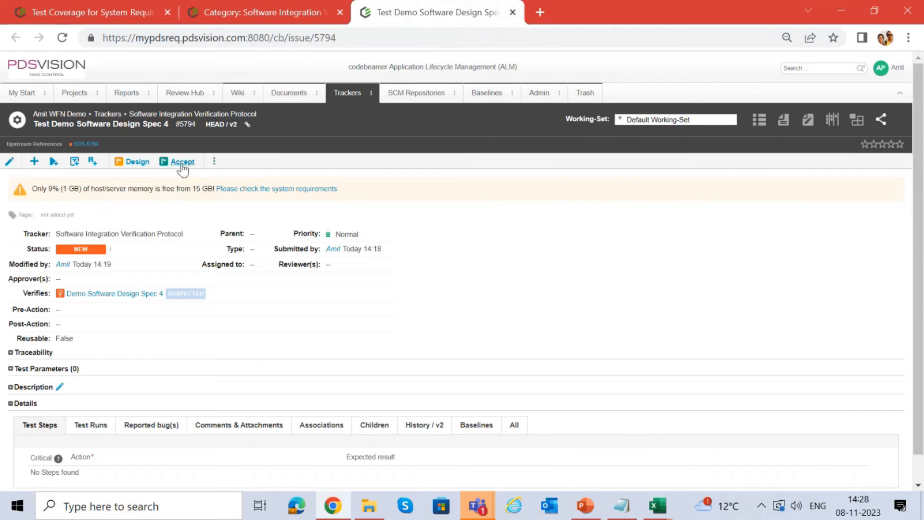
Start the Accept transition for Test Demo Software Design Spec 4 and set both Pre-Action and Post-Action to PA4
click(182, 162)
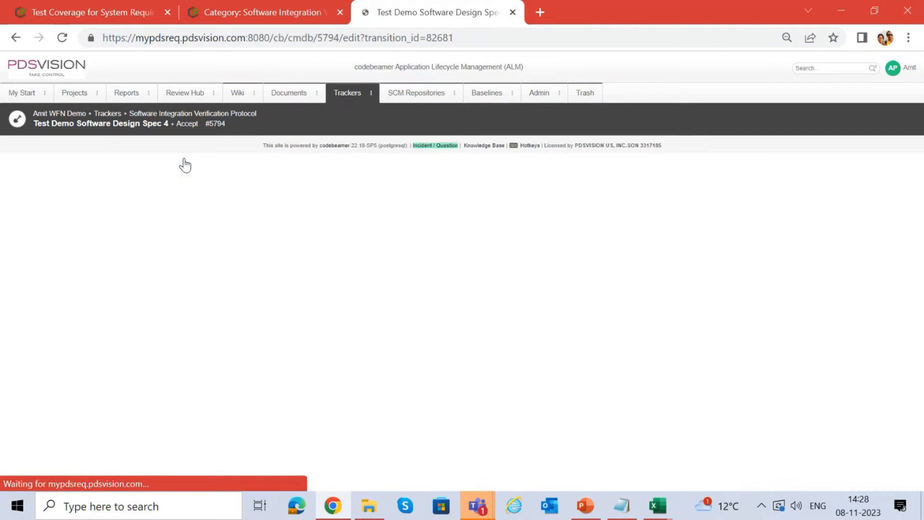
click(118, 351)
text(PA3)
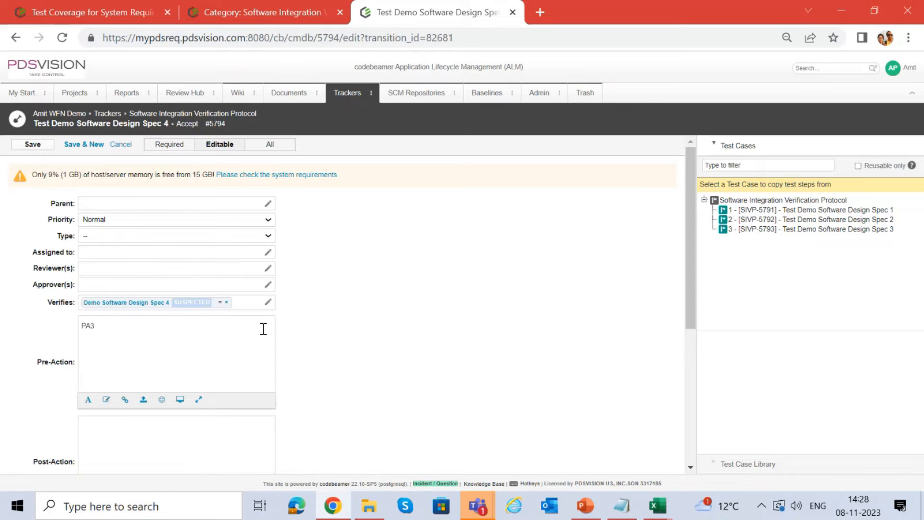
text(4)
double_click(101, 326)
click(169, 442)
key(ctrl+v)
Save the Accept transition of Test Demo Software Design Spec 4 without adding test steps, and close its page
scroll(387, 358, down, 5)
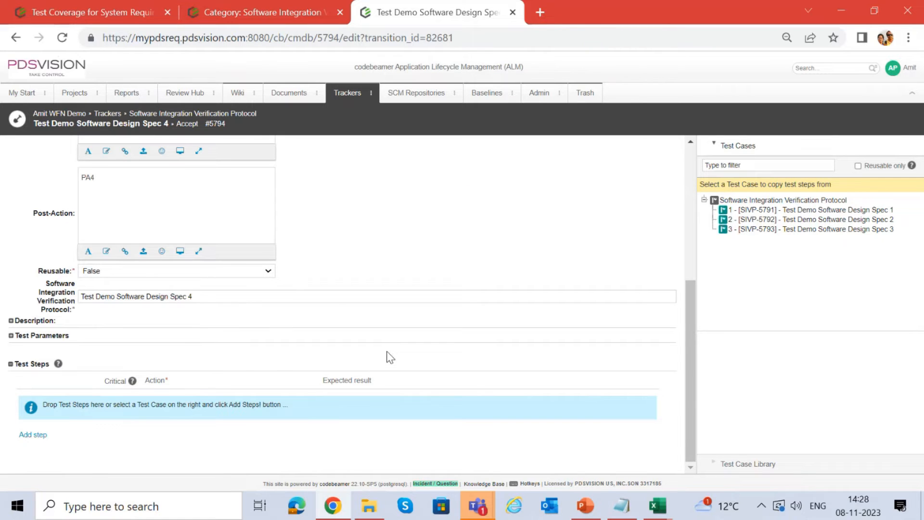
scroll(390, 357, up, 5)
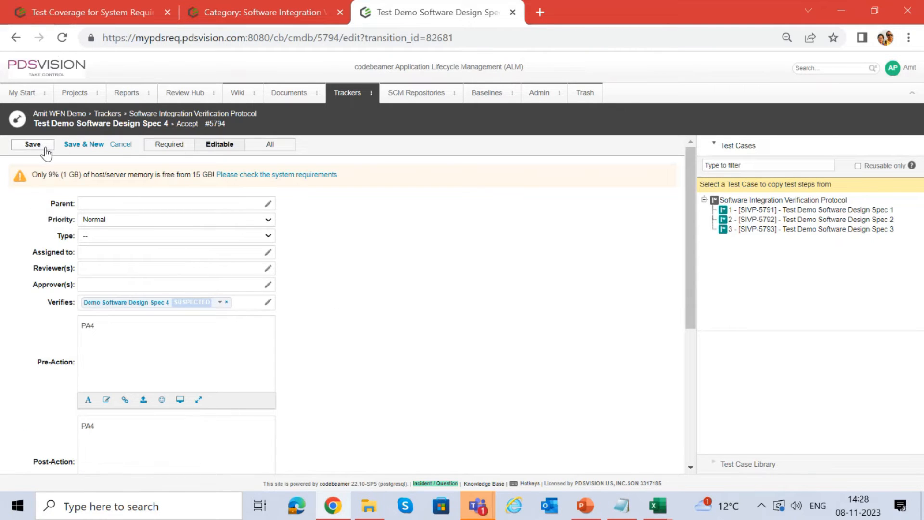
click(33, 144)
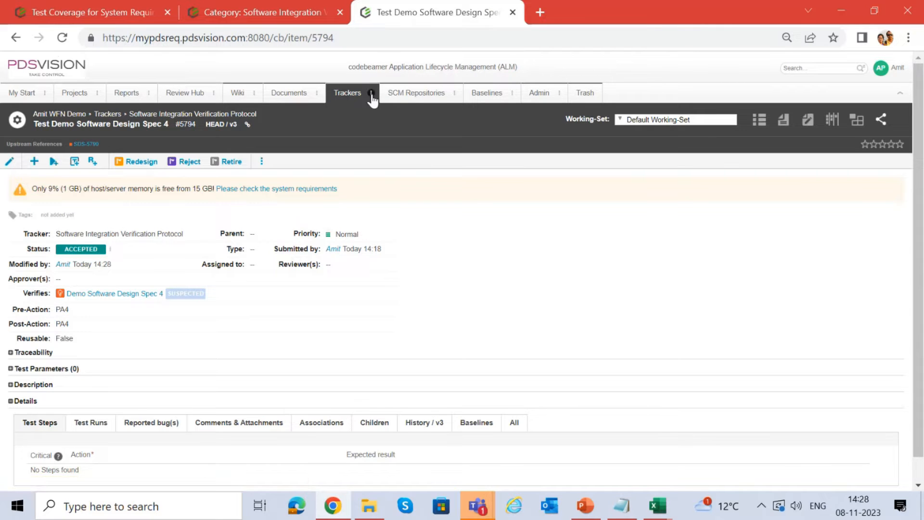
click(513, 12)
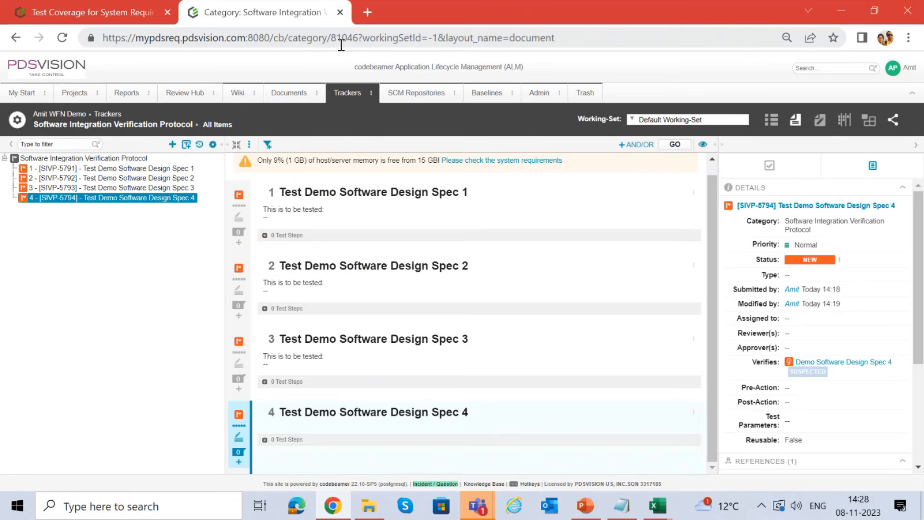
Check the status, pre- and post-actions and test parameters of the Software Integration Verification Protocol test cases one by one
click(177, 169)
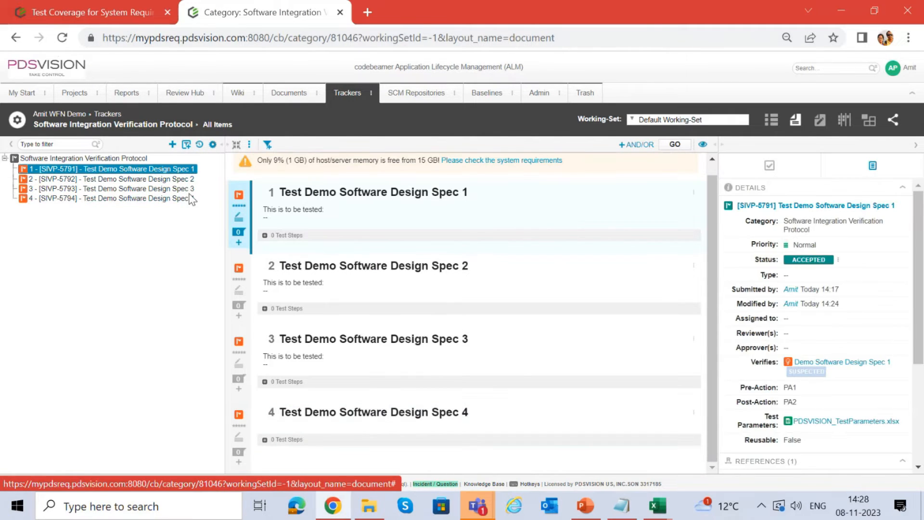
click(192, 189)
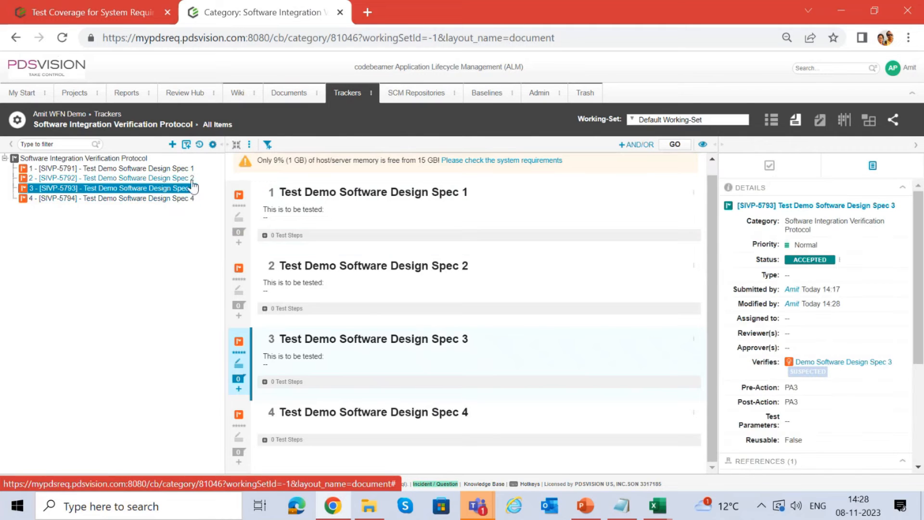
click(192, 177)
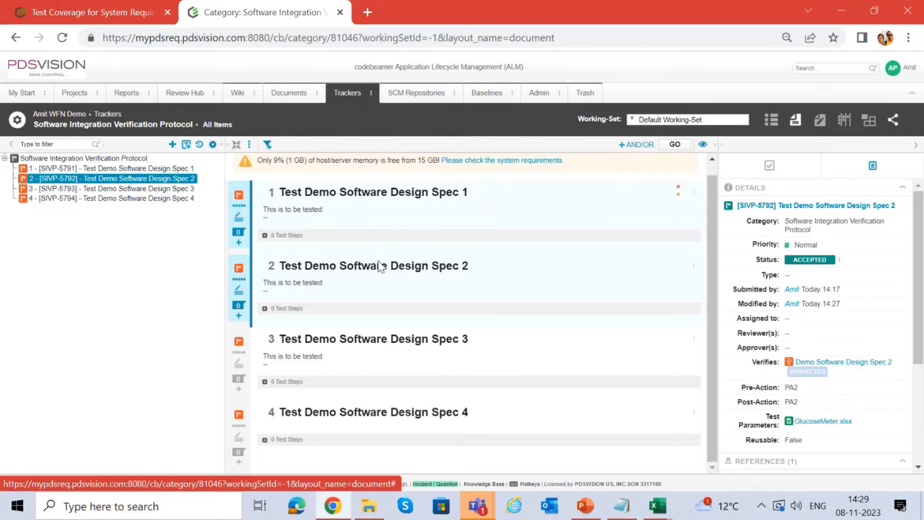
click(187, 191)
click(189, 200)
click(188, 190)
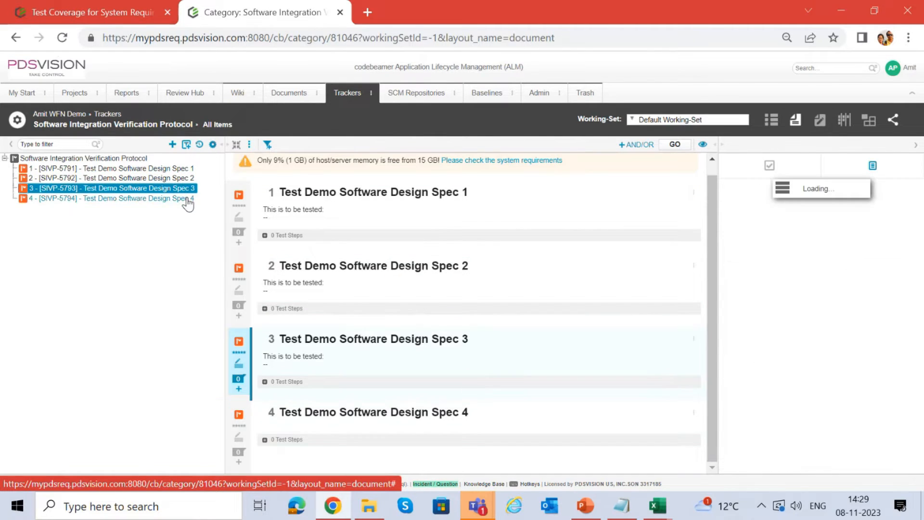
click(186, 199)
Switch to PowerPoint and start the slide show from the Test Process slide
click(586, 504)
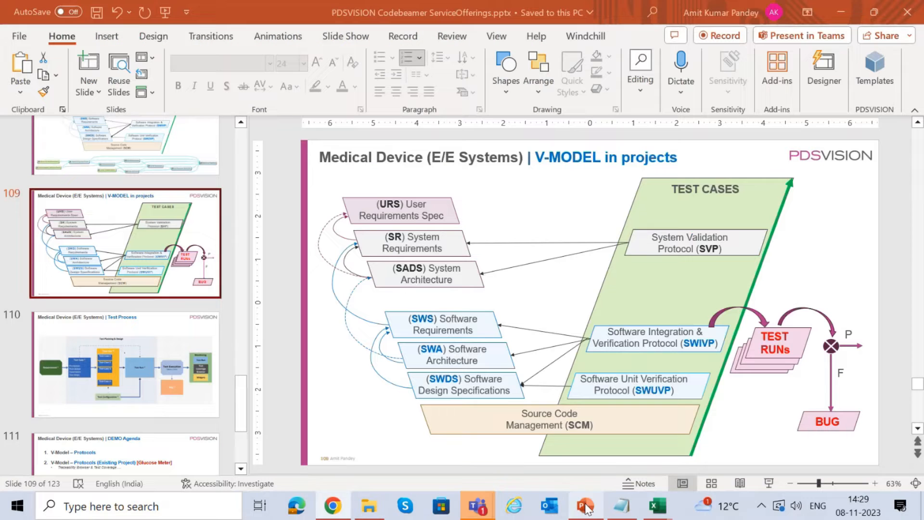
click(162, 370)
click(769, 484)
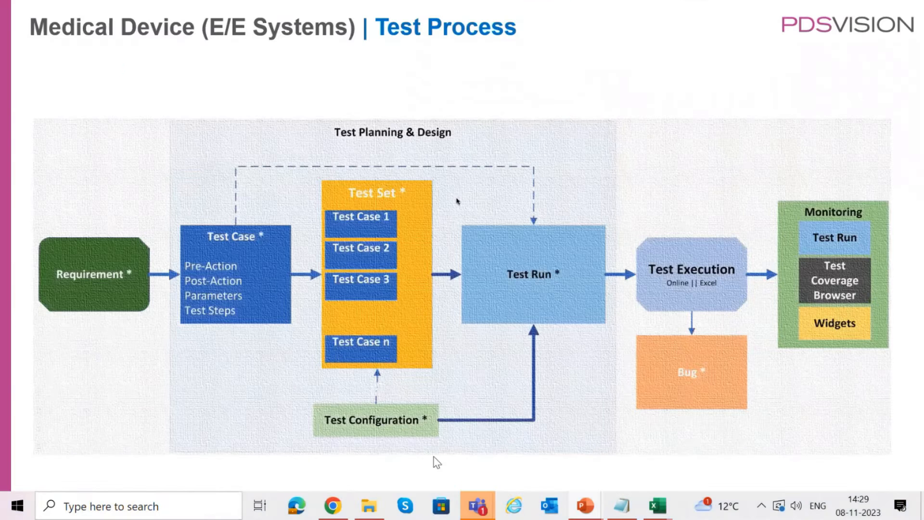
click(435, 457)
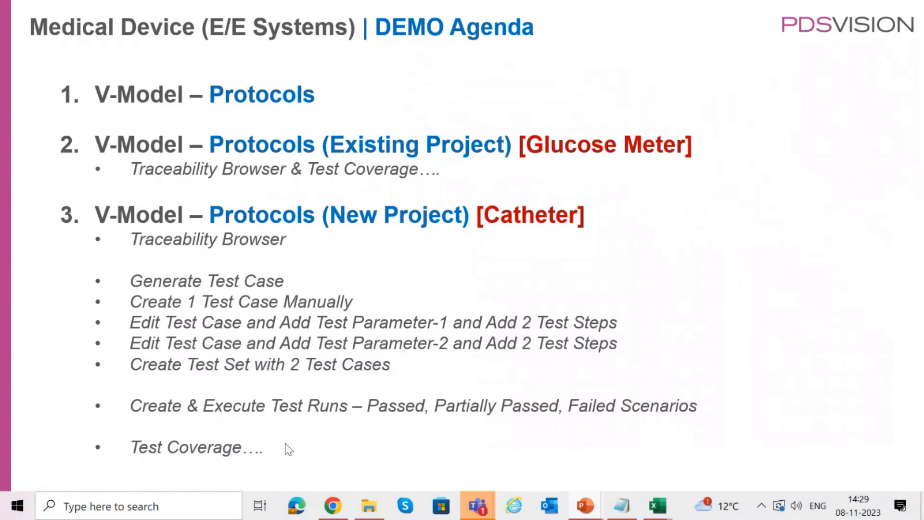
Activate the slide show's Pen tool and return to the Test Process slide
click(171, 506)
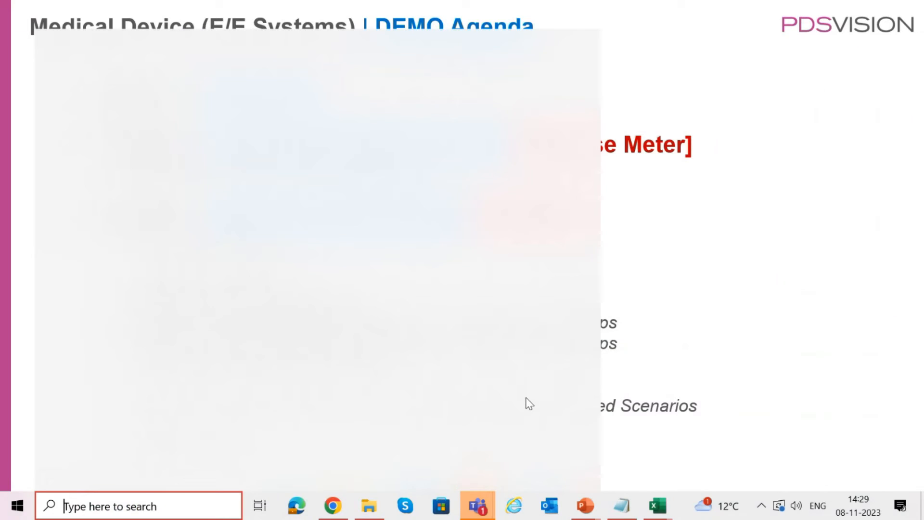
click(653, 388)
click(69, 505)
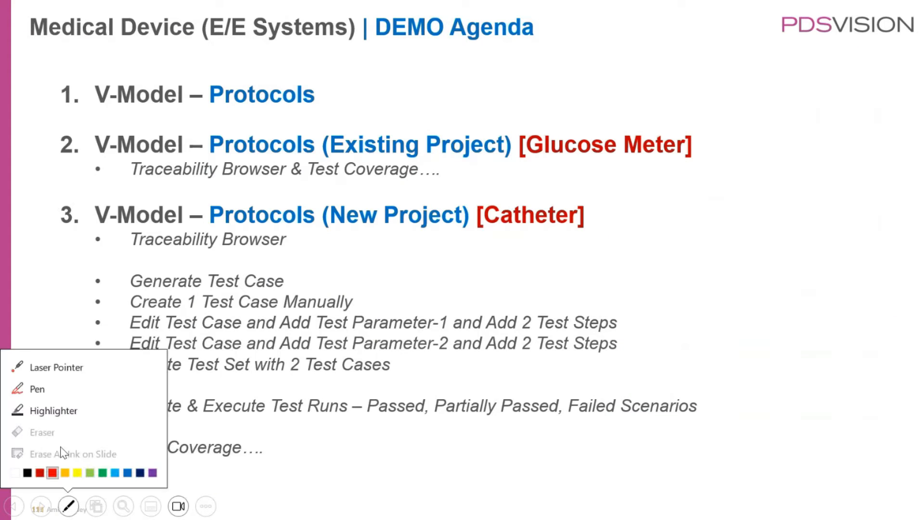
click(60, 389)
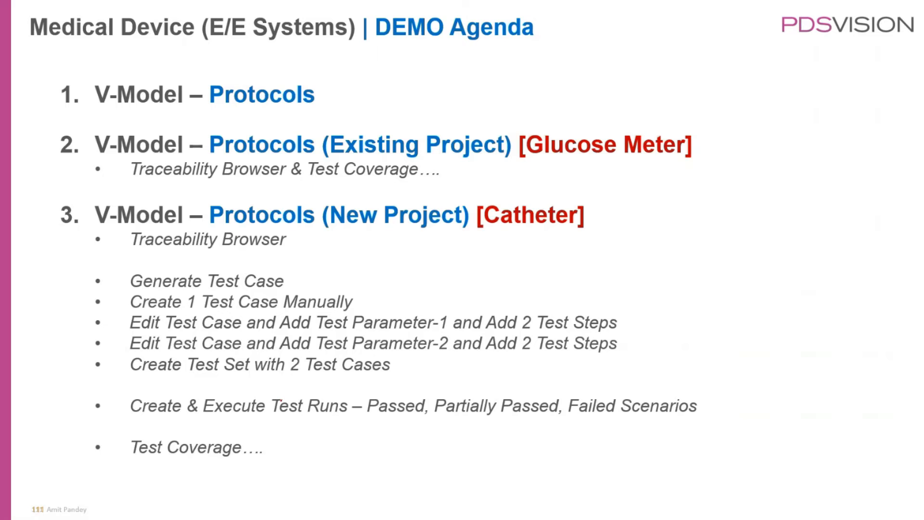
key(Left)
Annotate the Test Process slide with test case numbers 1 to 4, check marks, a loop around Test Set and an arrow to Test Run
drag(212, 369, 227, 375)
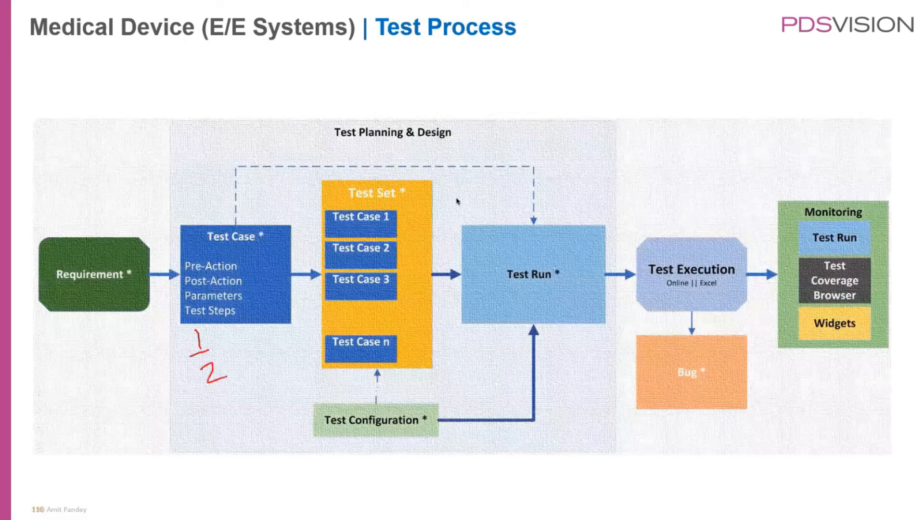
drag(216, 213, 252, 196)
drag(526, 218, 560, 206)
drag(672, 234, 702, 230)
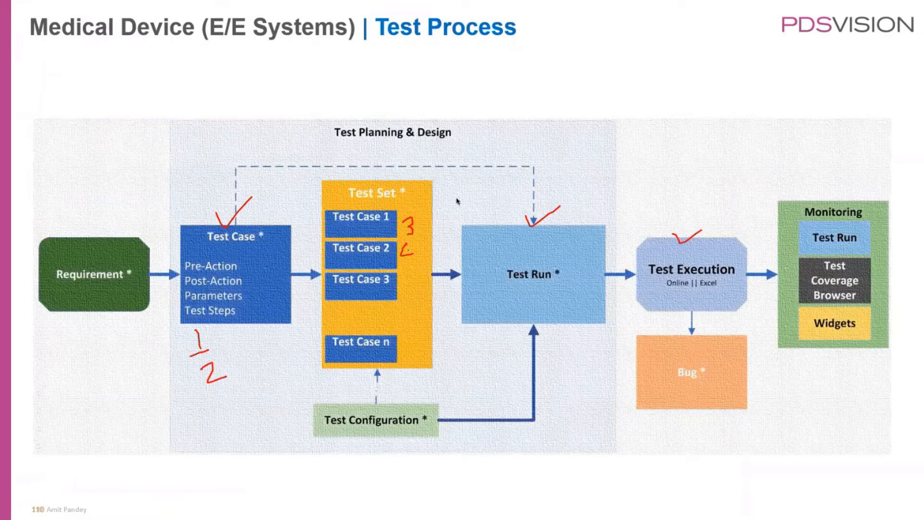
mouse_move(375, 170)
mouse_down()
mouse_move(314, 216)
mouse_move(322, 346)
mouse_move(430, 355)
mouse_move(441, 205)
mouse_move(375, 172)
mouse_up()
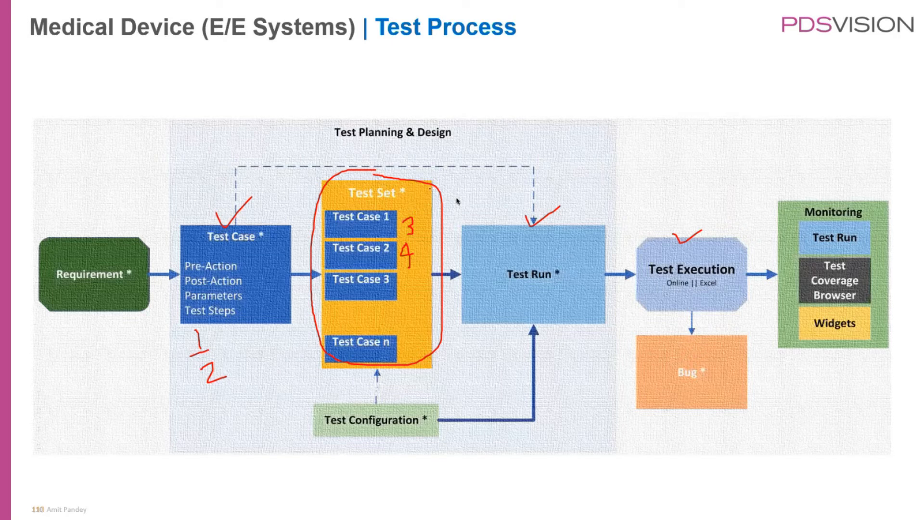
mouse_move(432, 185)
mouse_down()
mouse_move(479, 179)
mouse_move(497, 222)
mouse_move(511, 198)
mouse_up()
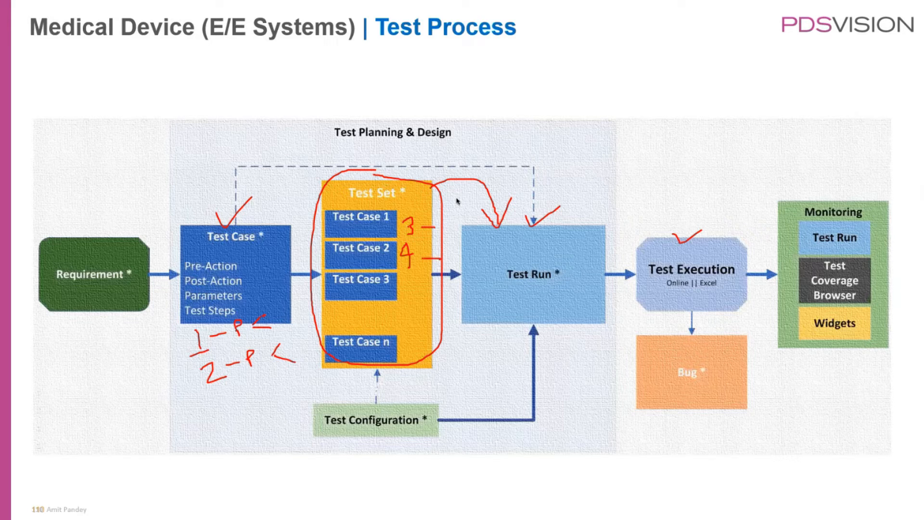
End the slide show, discard the ink annotations and switch back to codebeamer in the browser
key(Escape)
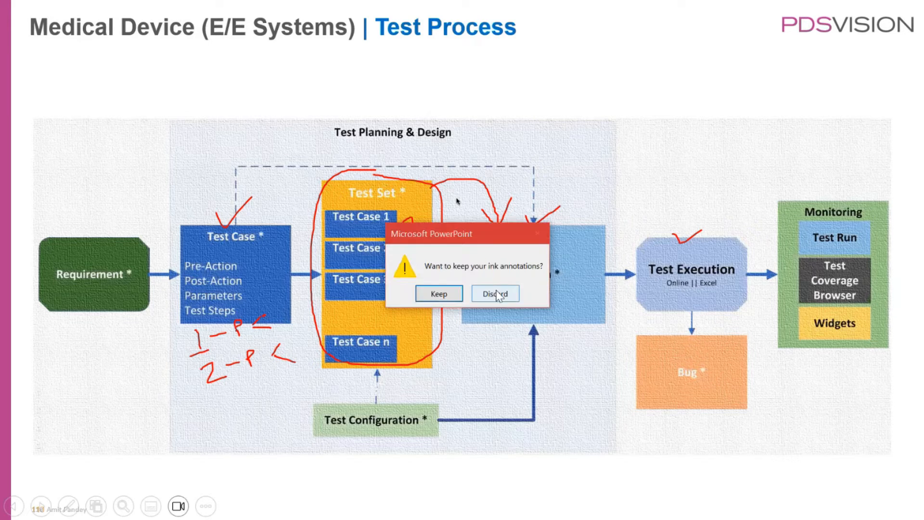
click(495, 293)
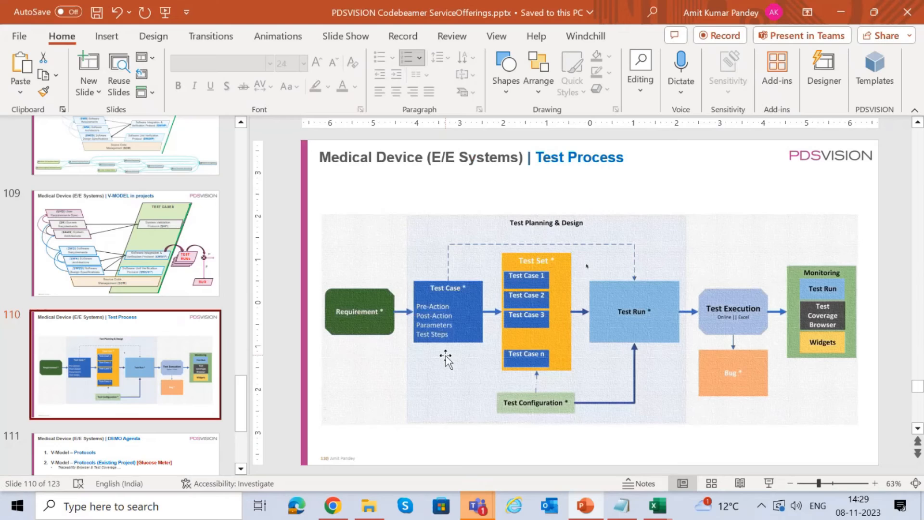
key(alt+Tab)
Open the project's tracker overview and go to the Test Sets tracker
click(363, 99)
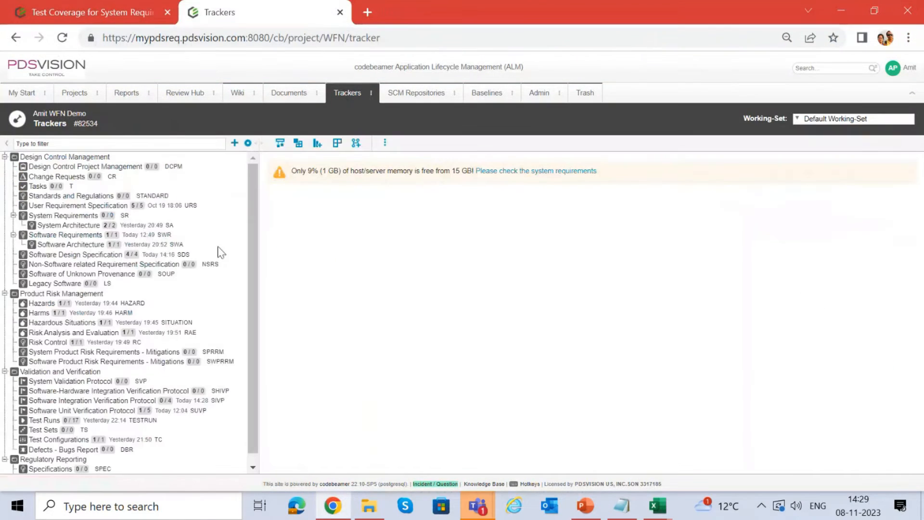
scroll(205, 287, down, 1)
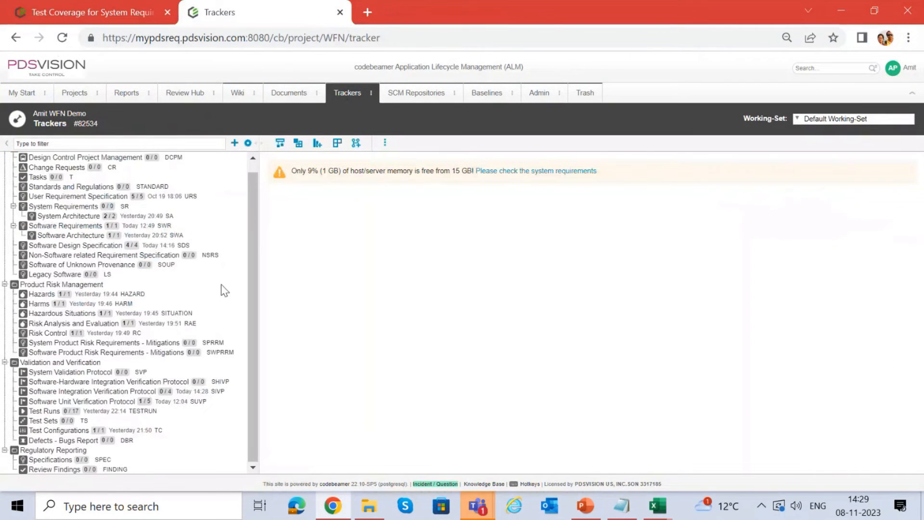
click(370, 95)
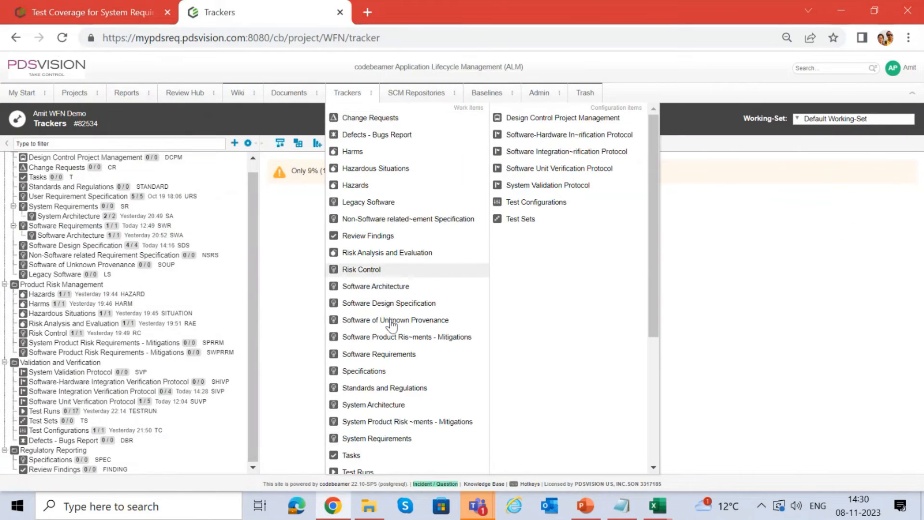
scroll(414, 375, down, 1)
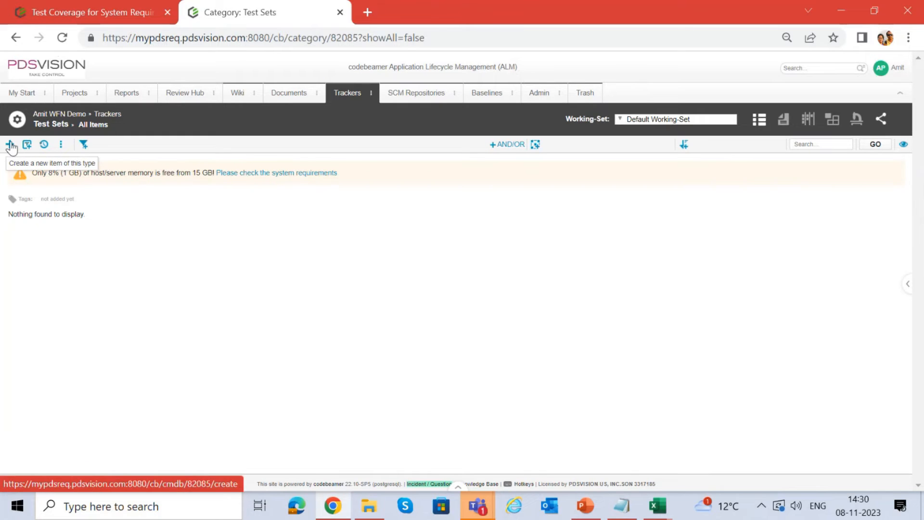
Start a new test set and name it "Demo Test Set Glucose Meter 1"
click(10, 145)
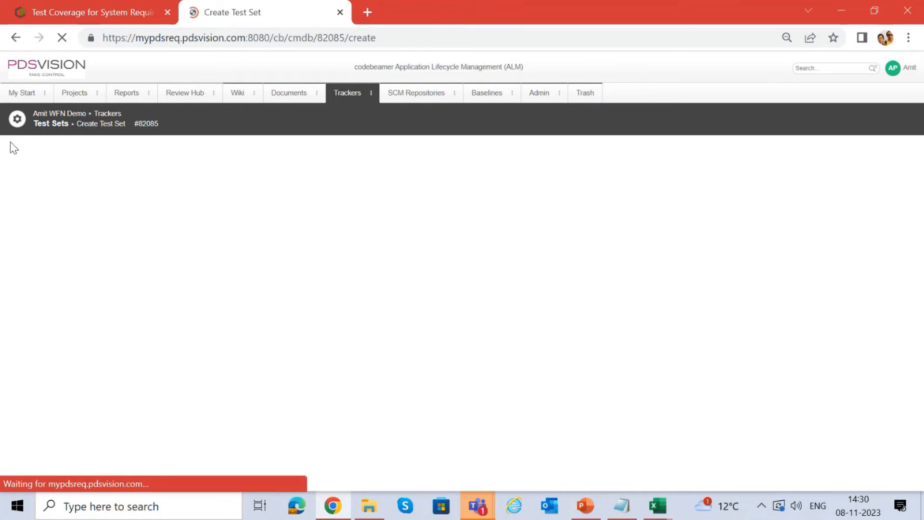
click(113, 272)
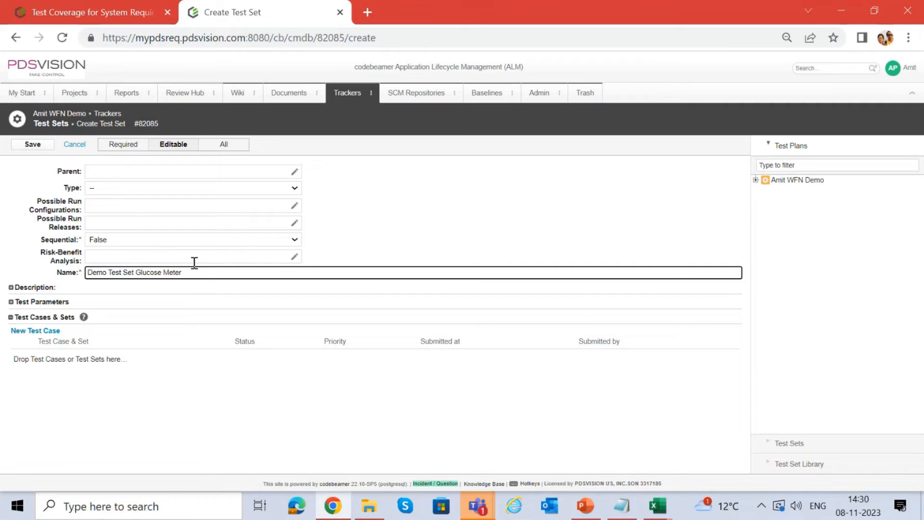
click(111, 381)
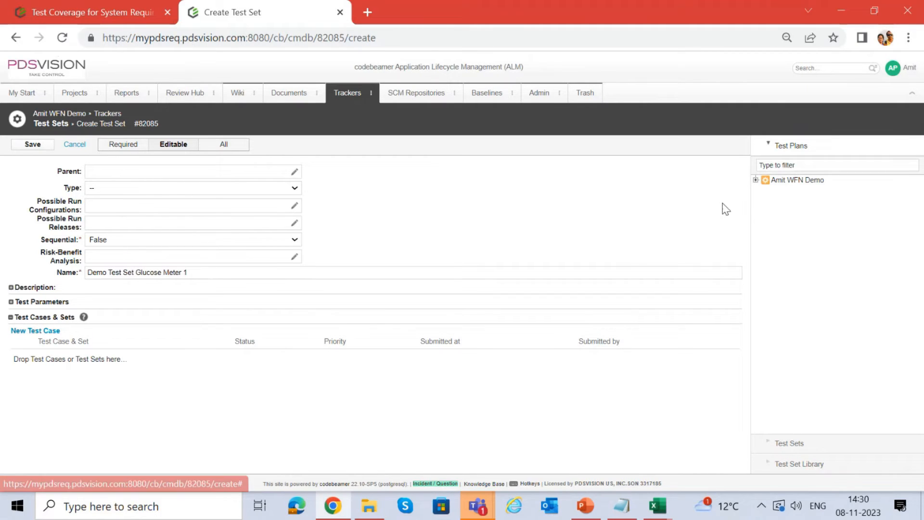
Expand the project's test plans down to the Software Integration Verification Protocol test cases and widen the tree until their full names show
click(755, 180)
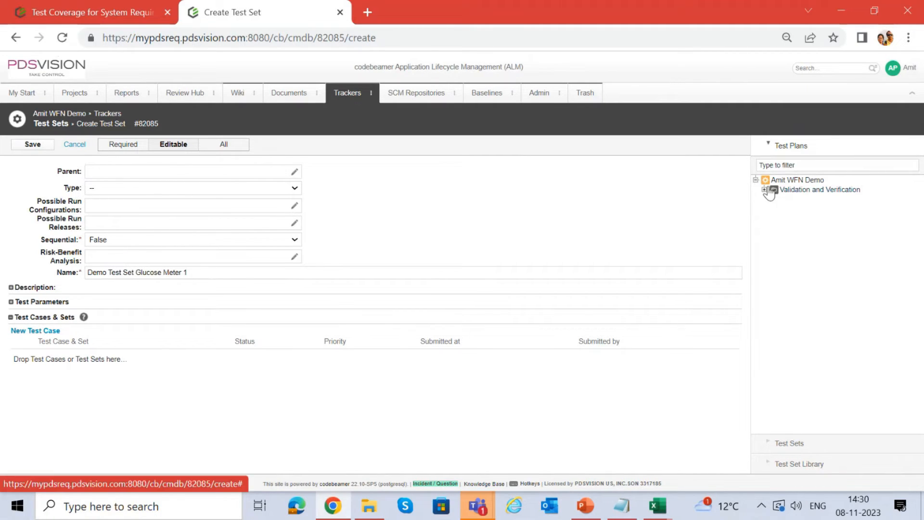
click(764, 190)
click(773, 210)
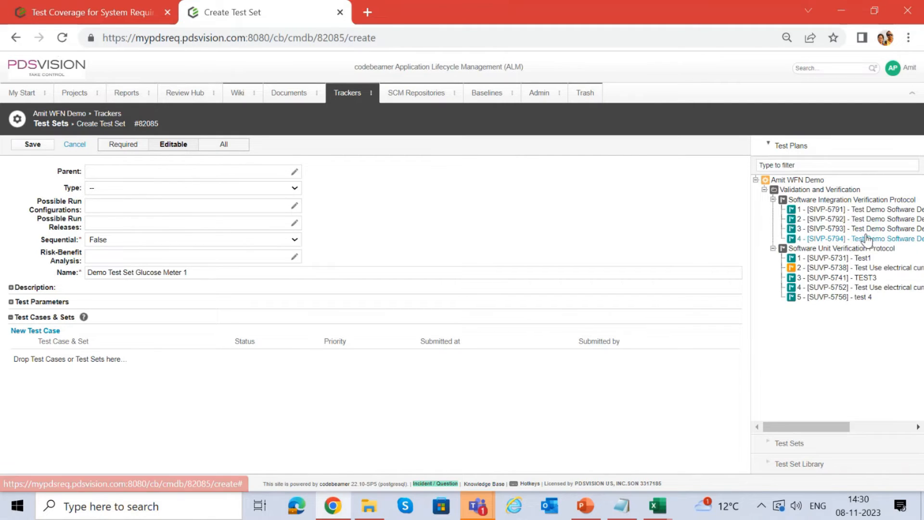
click(866, 212)
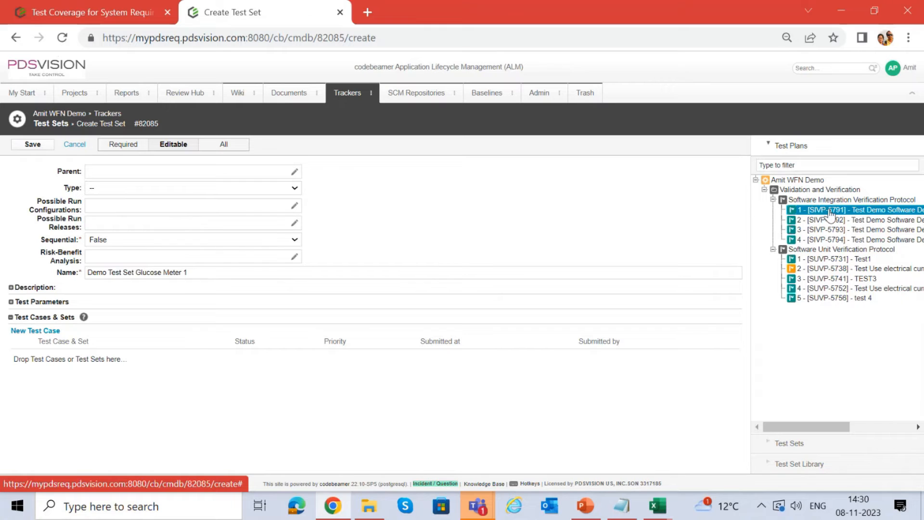
drag(750, 314, 576, 298)
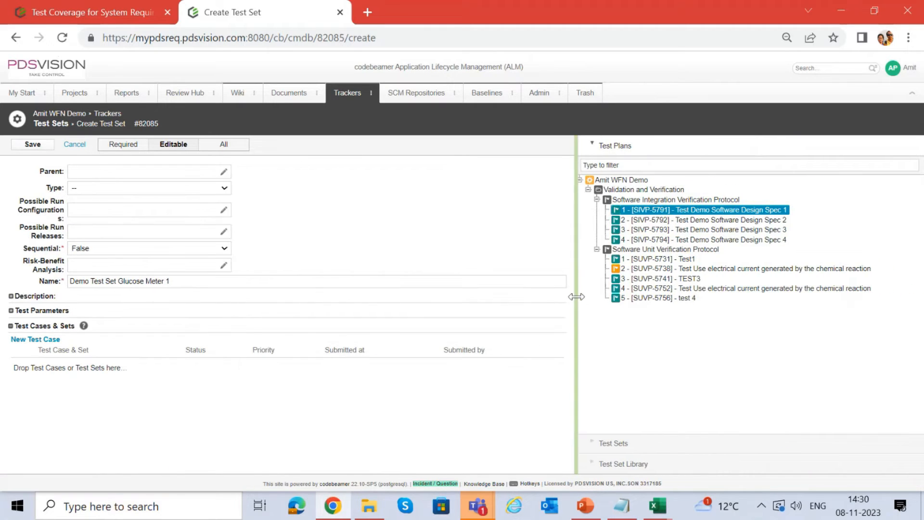
Look into the Test Sets and Test Set Library sections and return to the Test Plans tree
click(605, 443)
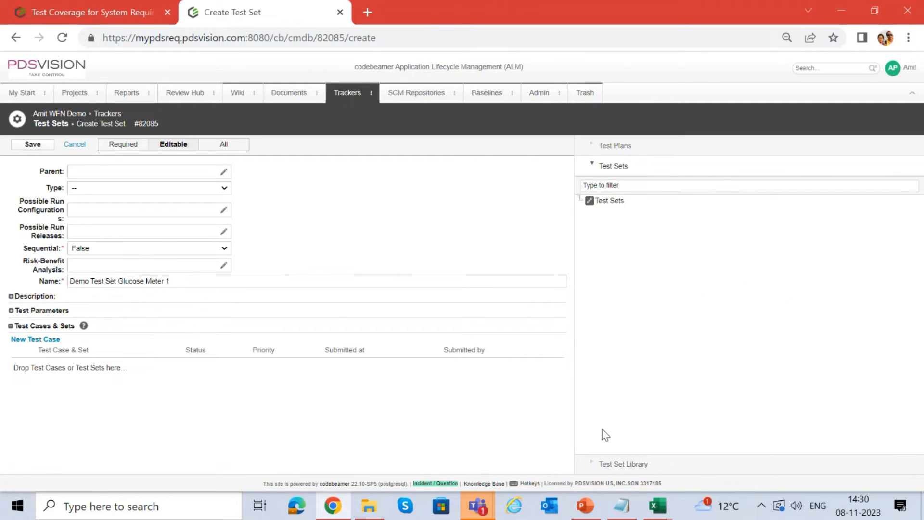
click(609, 464)
click(601, 145)
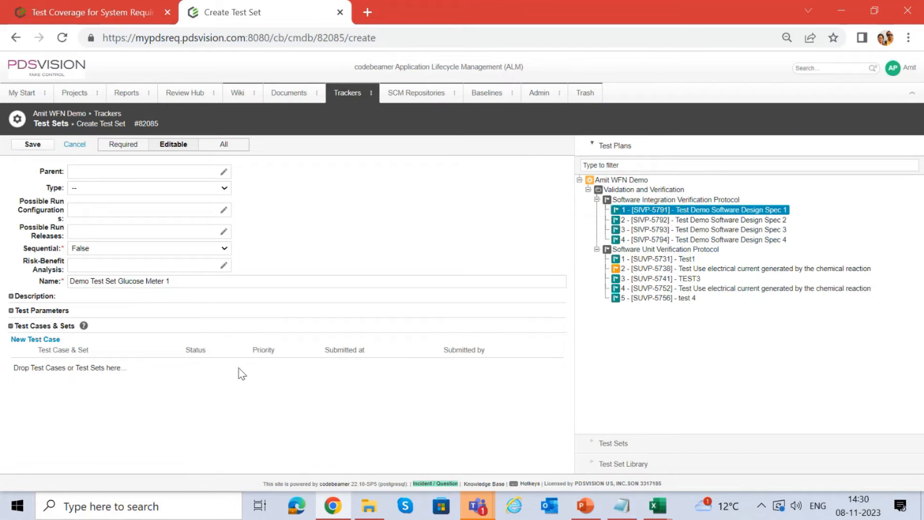
Add the test cases Test Demo Software Design Spec 3 and Spec 4 to the new test set and save it
click(699, 231)
ctrl+click(691, 240)
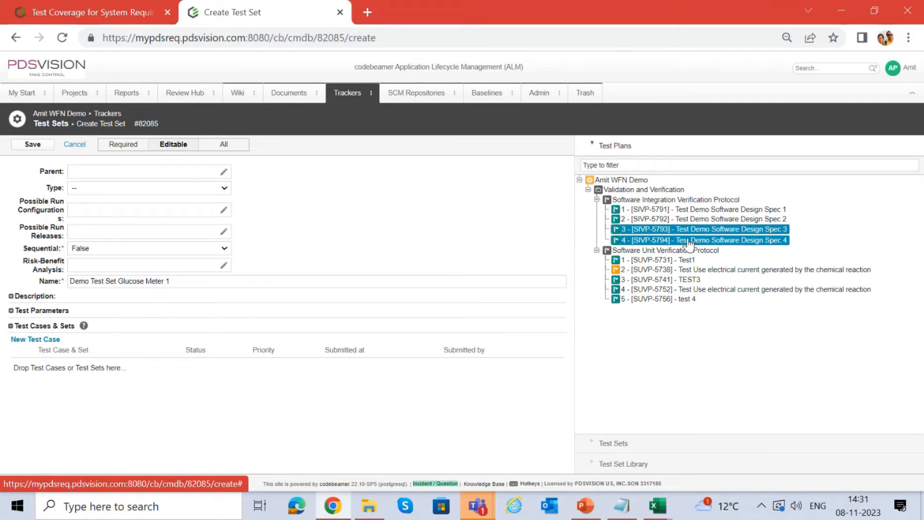
drag(689, 238, 127, 373)
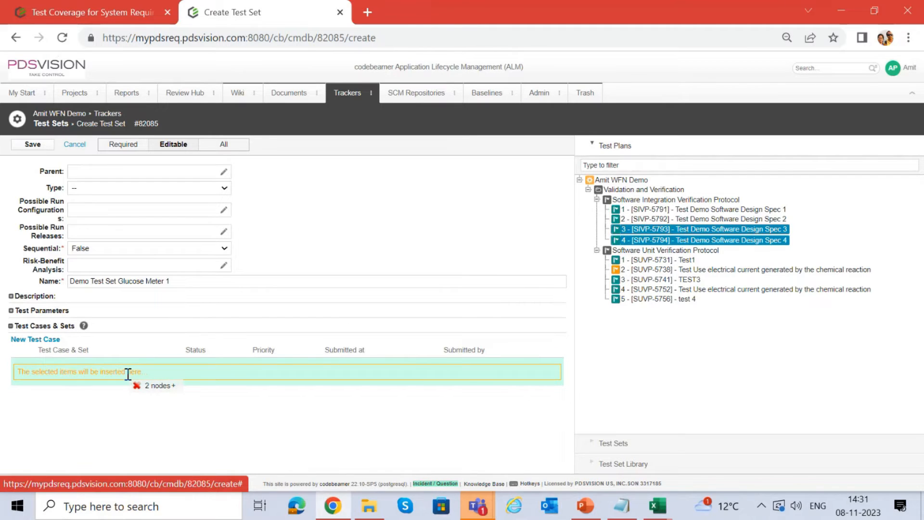
drag(128, 374, 128, 375)
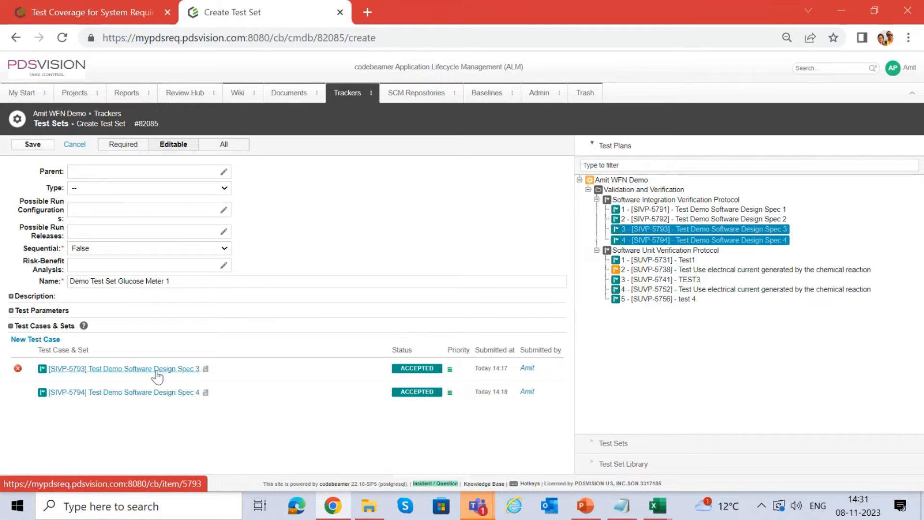
click(33, 145)
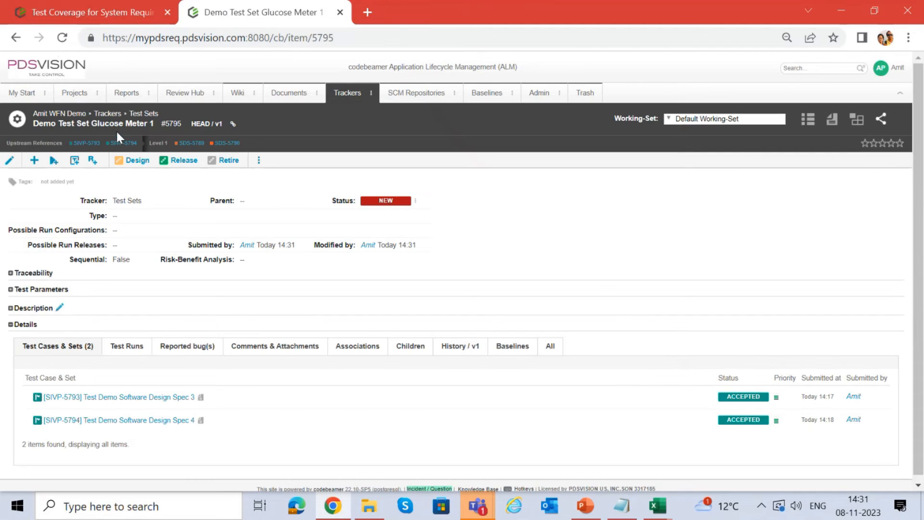
Release Demo Test Set Glucose Meter 1 and save the status change
click(415, 201)
click(183, 162)
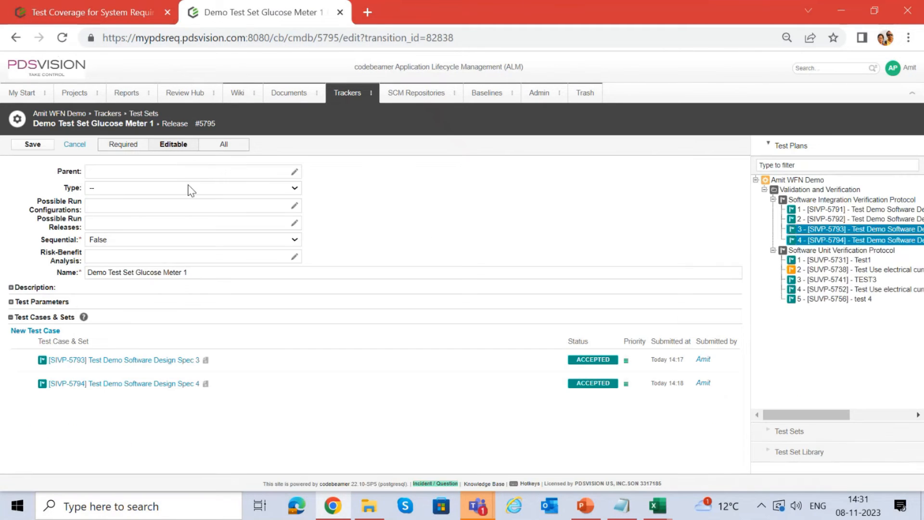
click(31, 145)
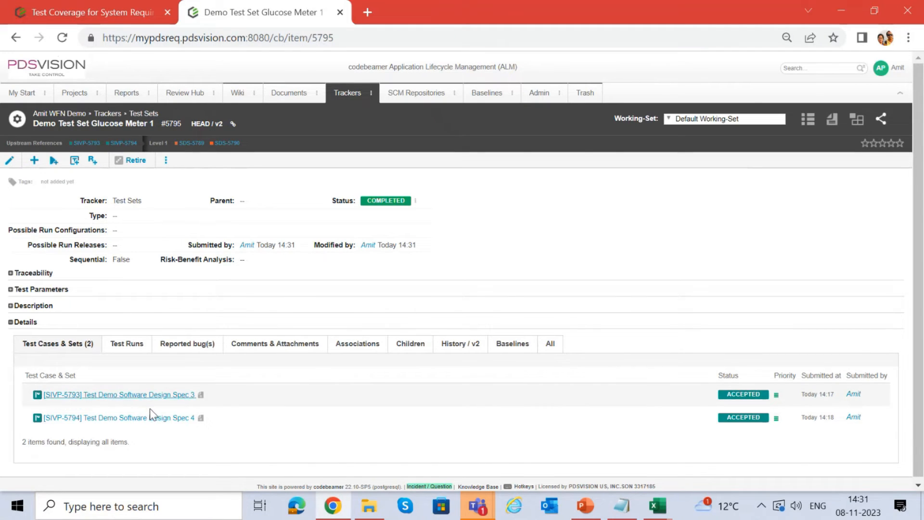
Check the test set's test runs and reported bugs, and return to its list of test cases
click(129, 346)
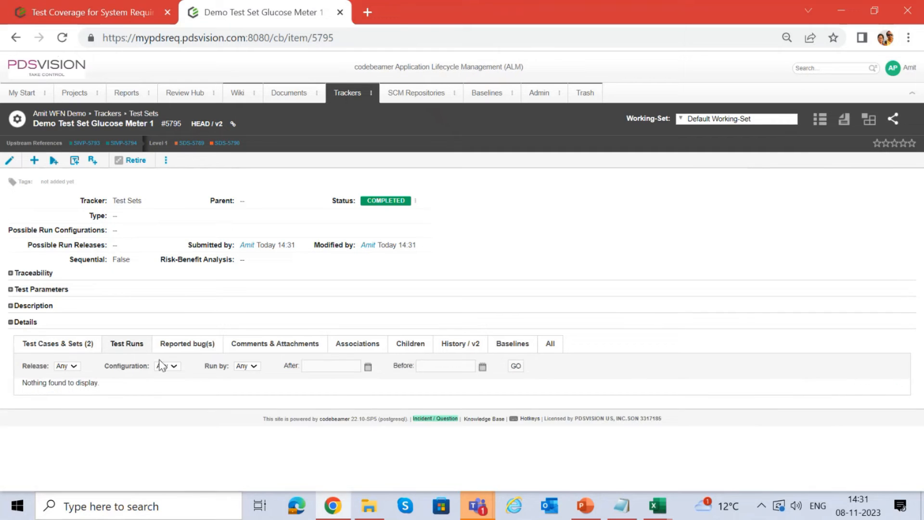
click(184, 347)
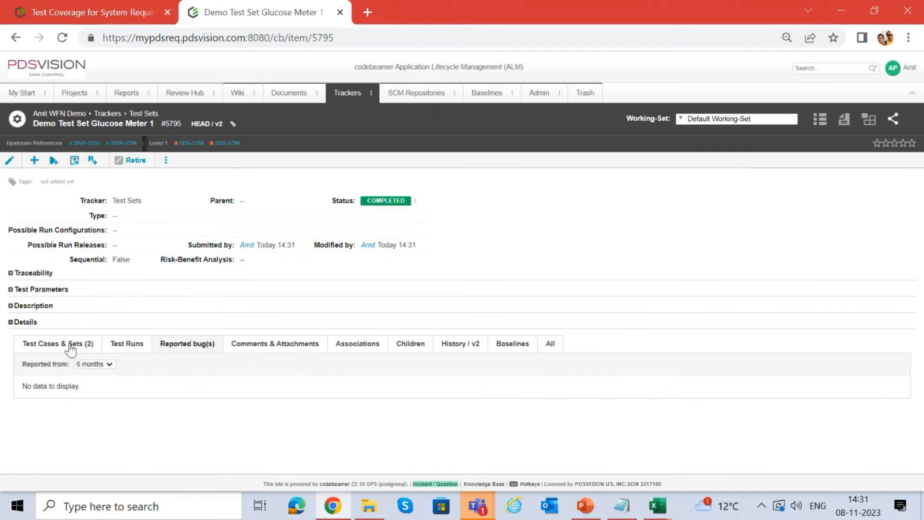
click(74, 346)
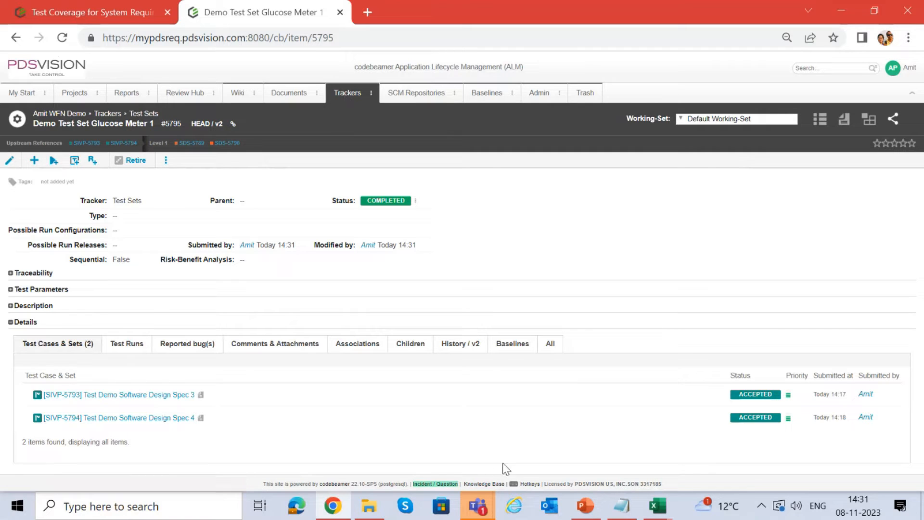
Switch to PowerPoint to look at the Test Set block on the Test Process slide, and return to codebeamer in the browser
click(591, 508)
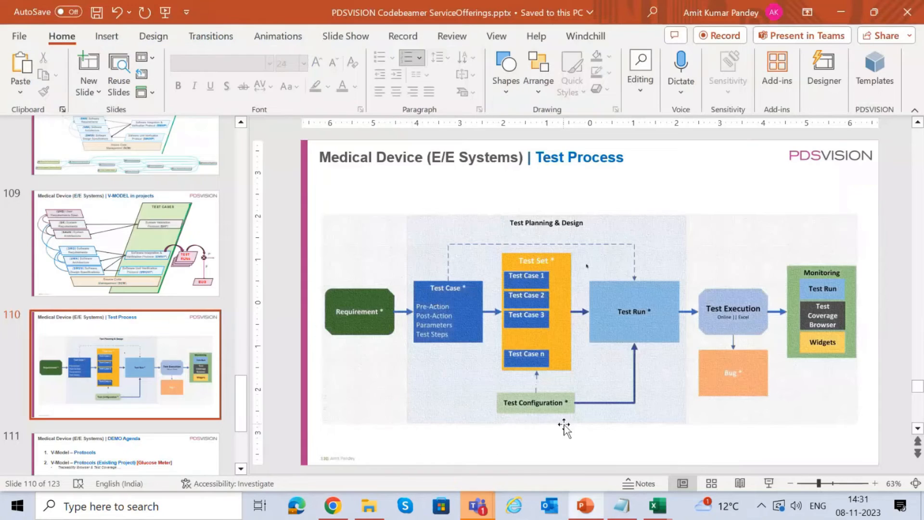
drag(591, 446, 490, 243)
key(alt+Tab)
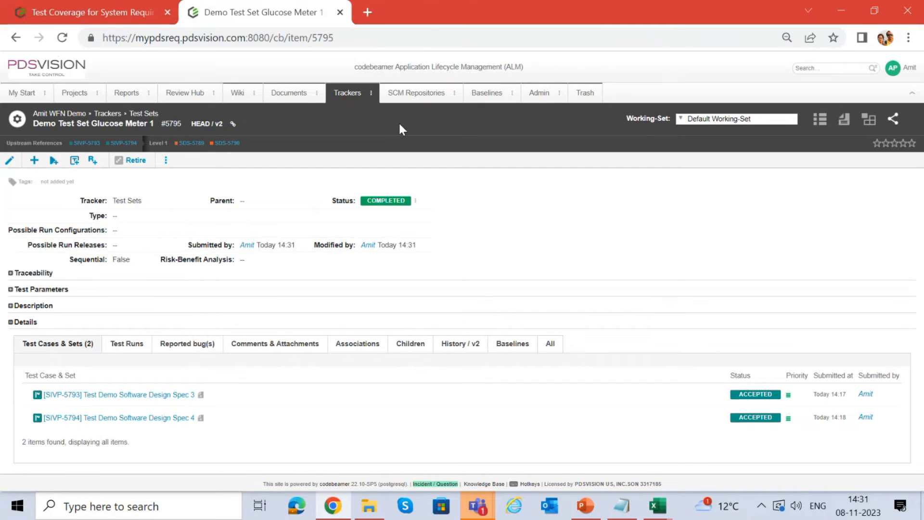
Open the test coverage of the Software Design Specification tracker, run its filter and examine the coverage statistics
click(351, 94)
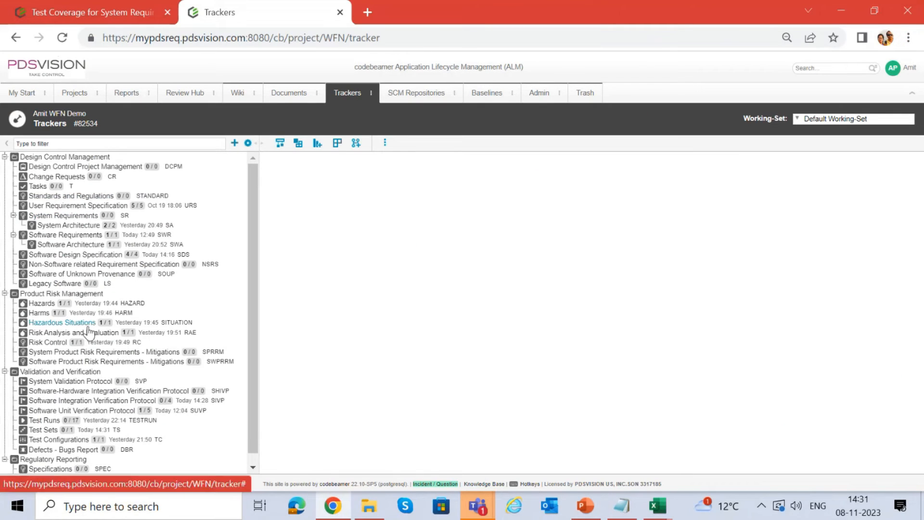
click(96, 255)
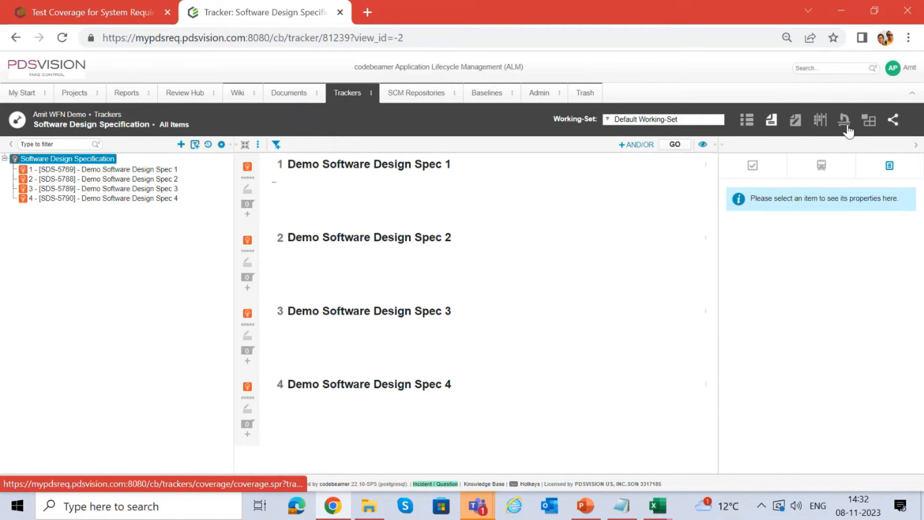
click(845, 126)
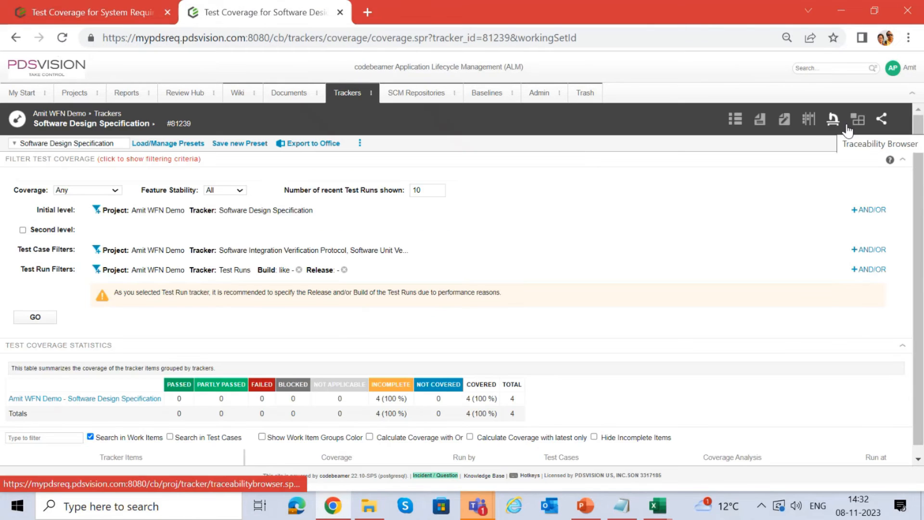
click(36, 317)
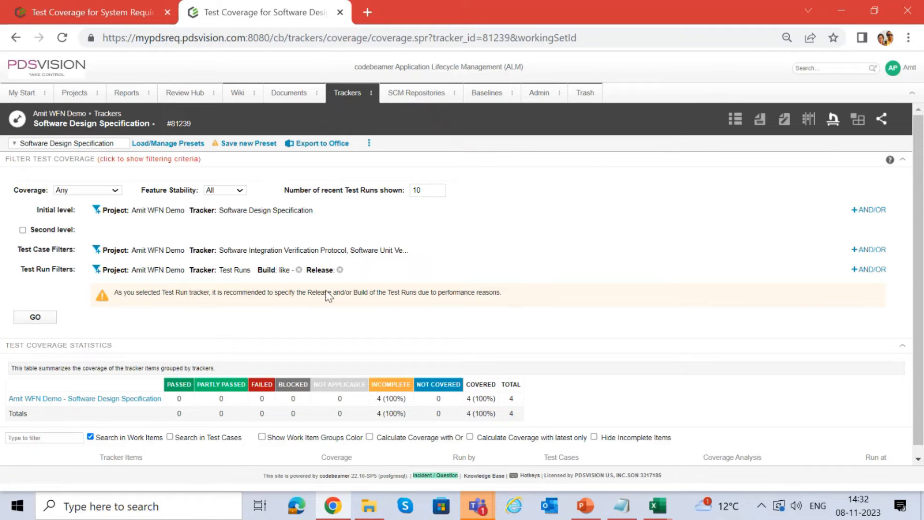
scroll(416, 309, down, 1)
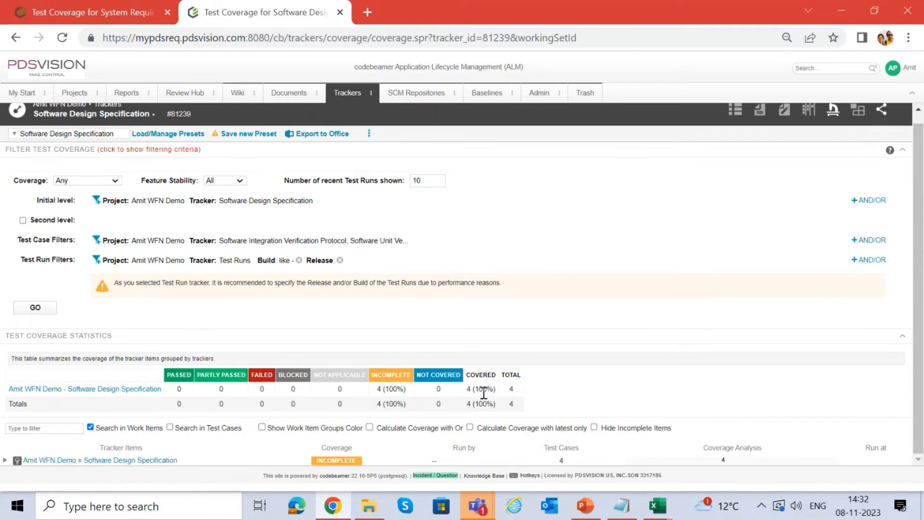
drag(492, 388, 509, 404)
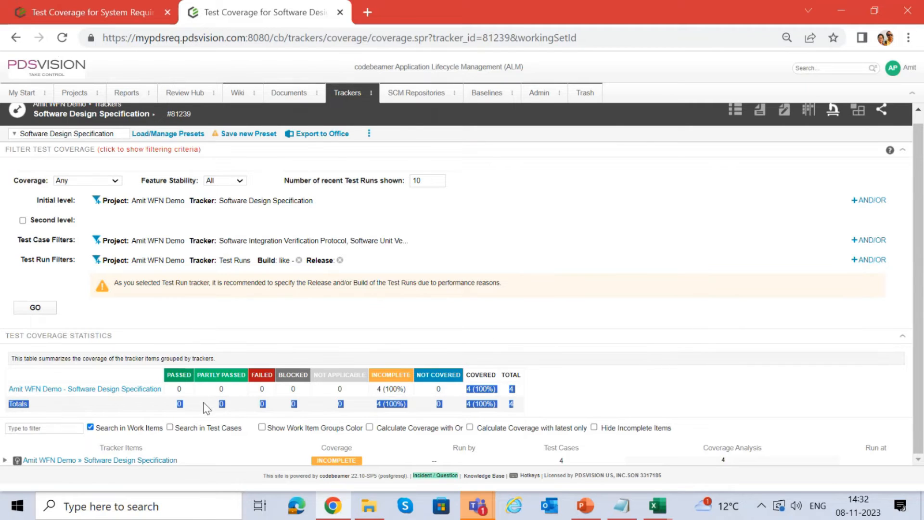
click(183, 392)
drag(180, 389, 309, 397)
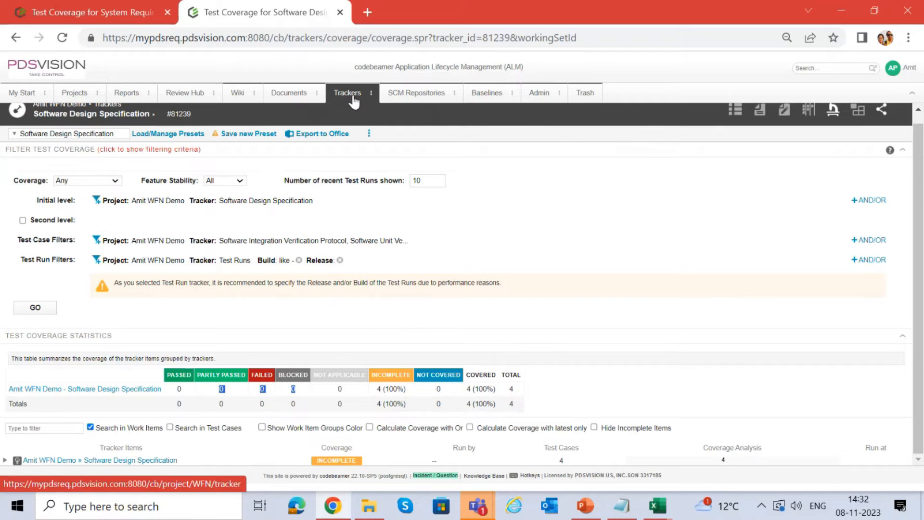
Go to the Software Integration Verification Protocol tracker and open test case Test Demo Software Design Spec 1 in a new browser tab
click(354, 96)
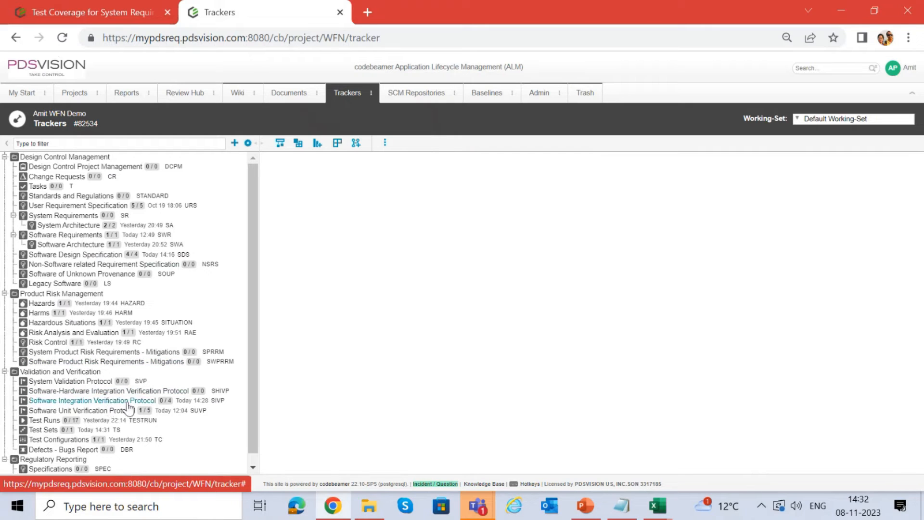
click(105, 401)
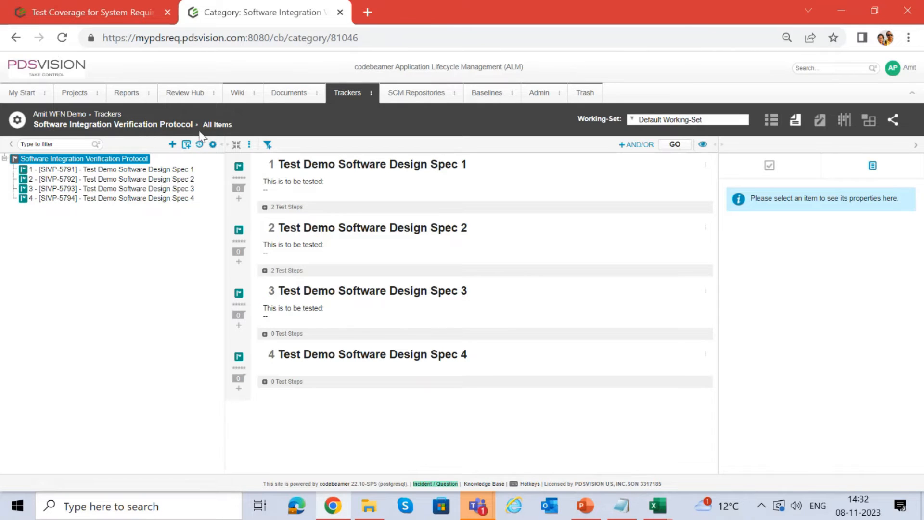
click(176, 171)
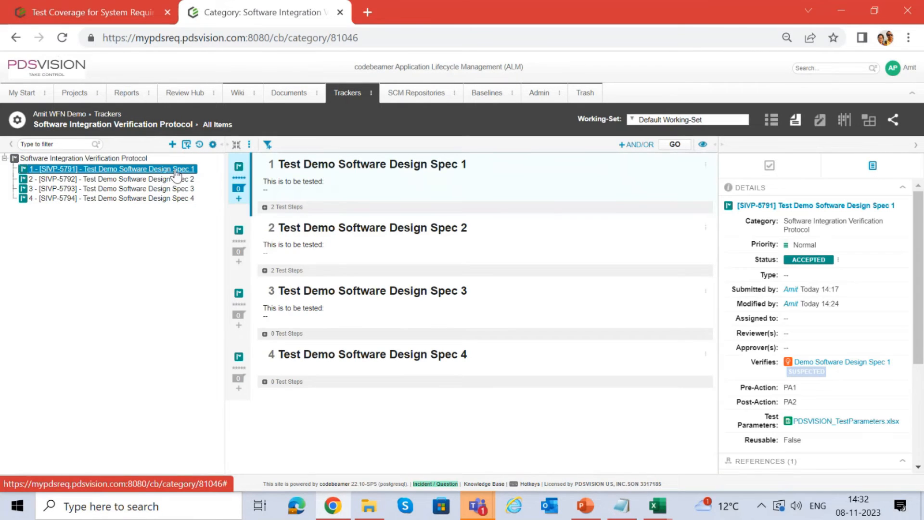
right_click(177, 172)
click(132, 169)
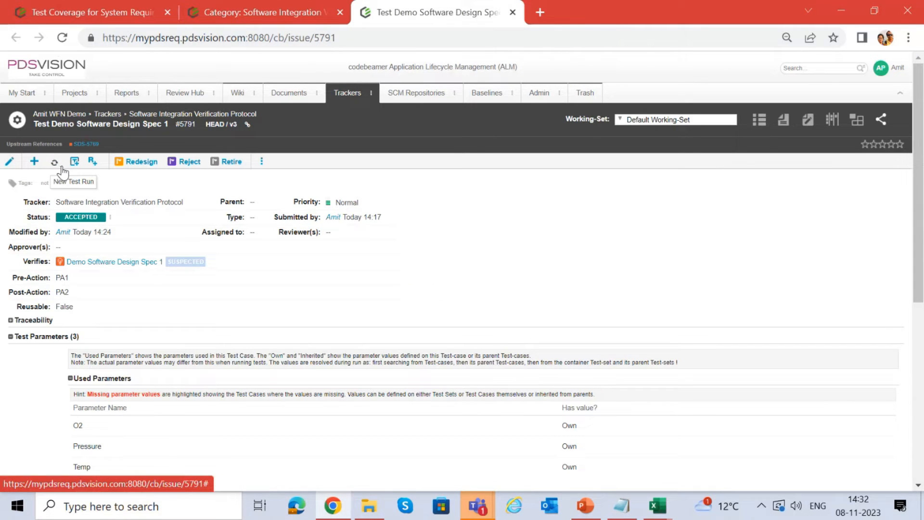
Start a new test run for the test case, set as formal and distributed as Multiple Test Runs with Roles/Groups
click(61, 167)
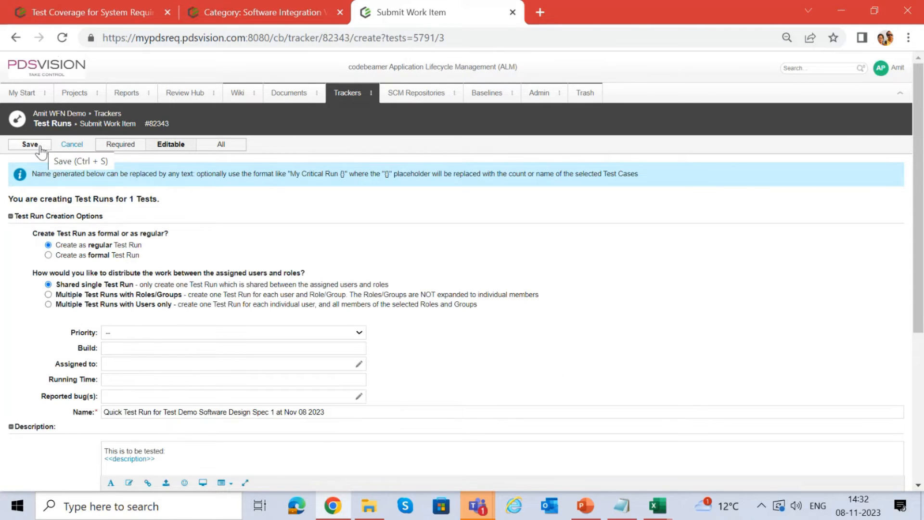
click(60, 255)
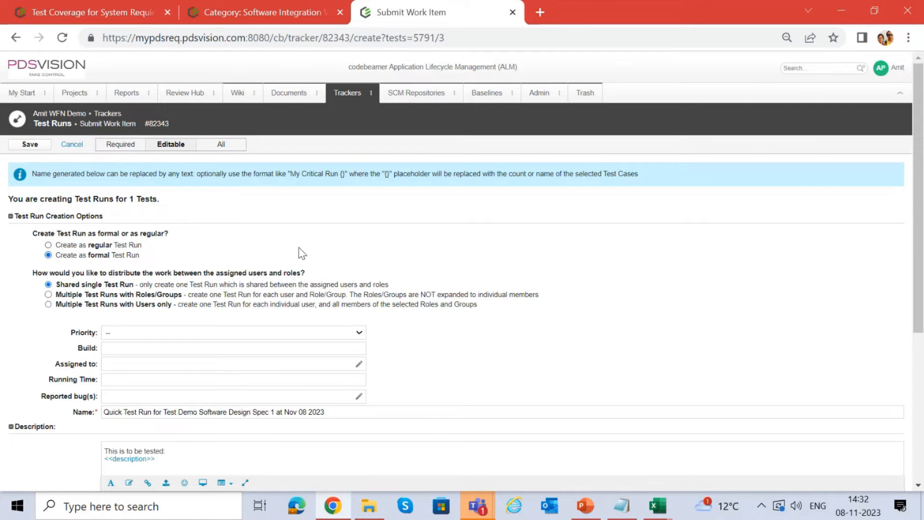
scroll(302, 253, down, 3)
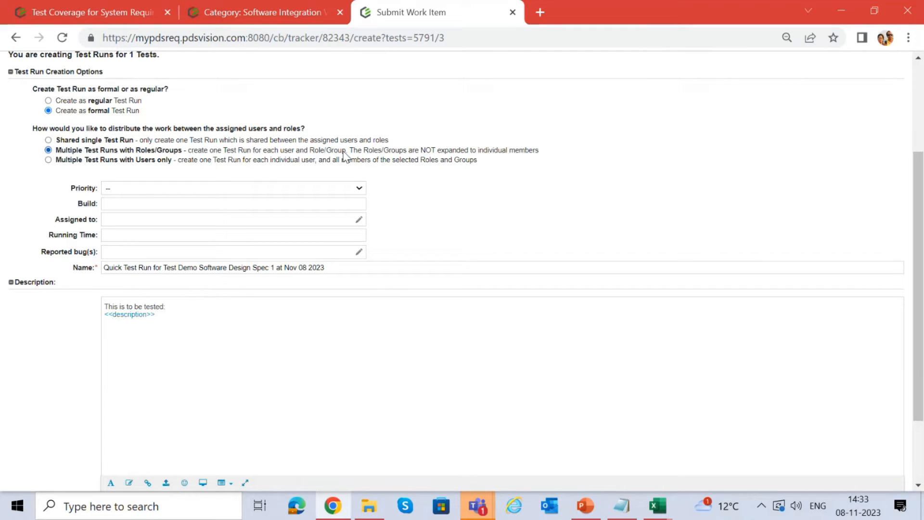
Assign the Diabetes Patient test configuration to the new test run and review the form's fields
scroll(511, 232, down, 1)
scroll(195, 179, down, 3)
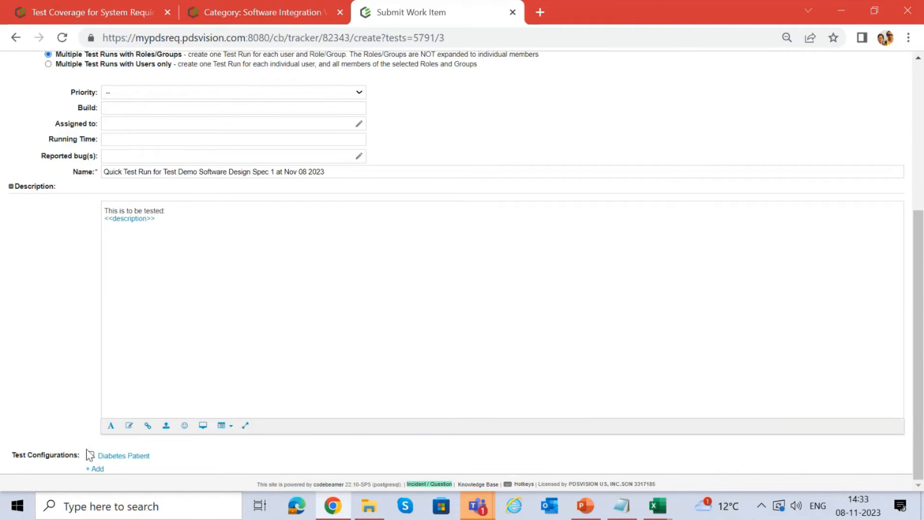
drag(19, 455, 92, 461)
click(91, 456)
click(72, 446)
click(236, 329)
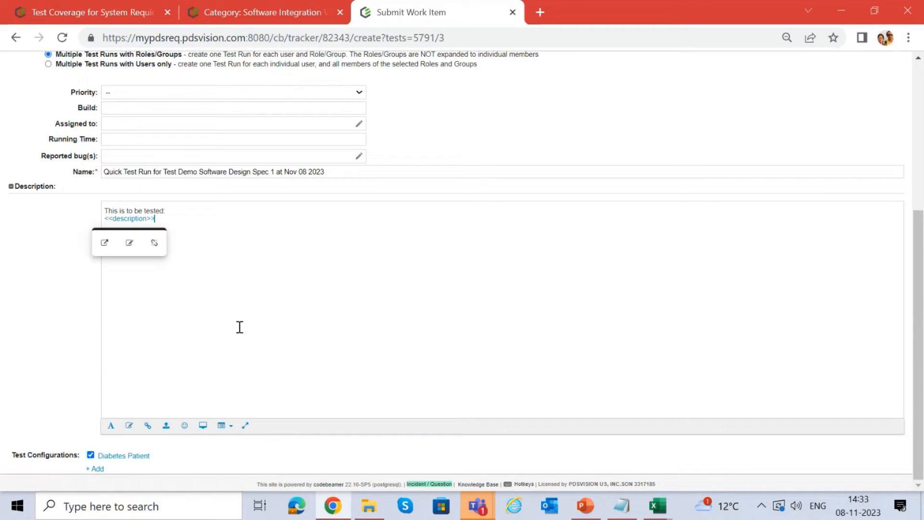
scroll(269, 284, up, 2)
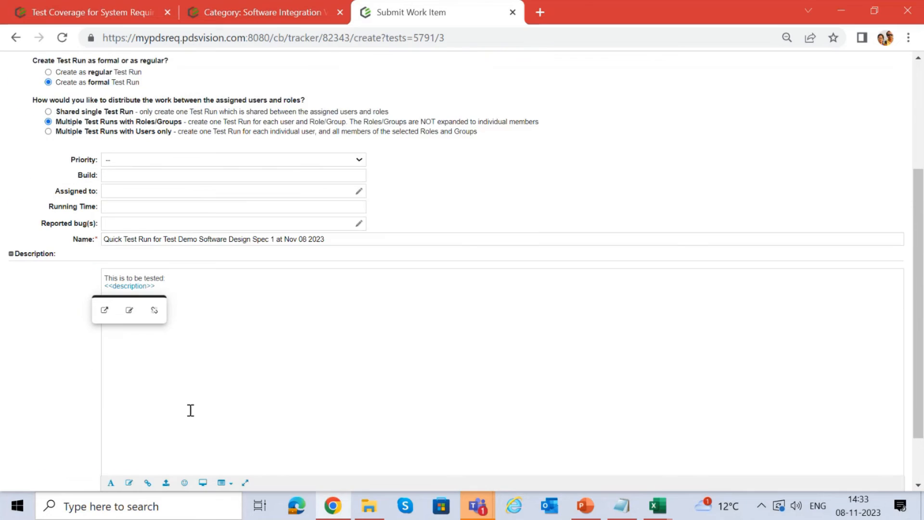
scroll(190, 410, down, 2)
scroll(326, 296, up, 1)
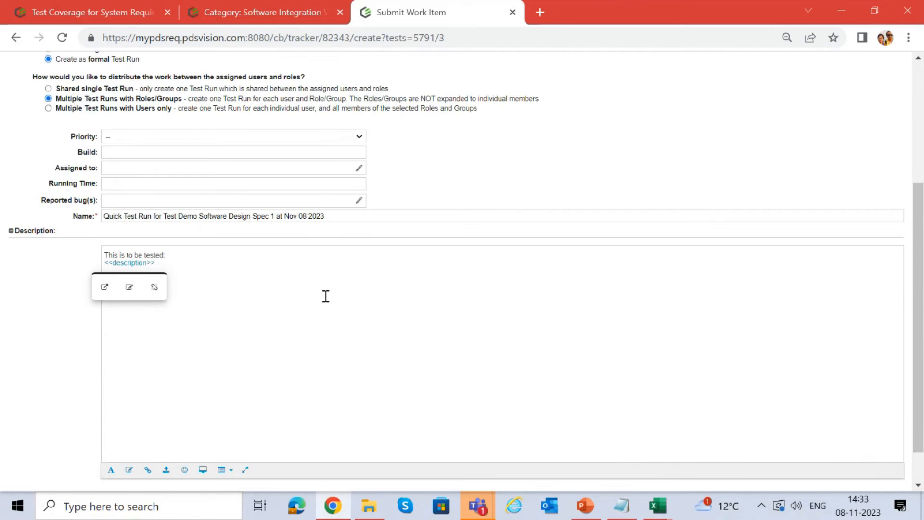
Save the new formal test run for Test Demo Software Design Spec 1 and approve it
scroll(325, 296, up, 4)
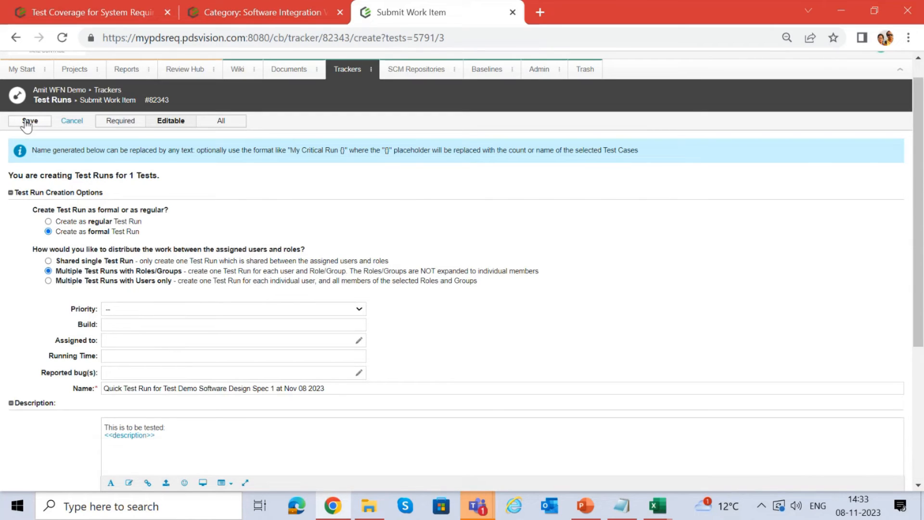
click(29, 120)
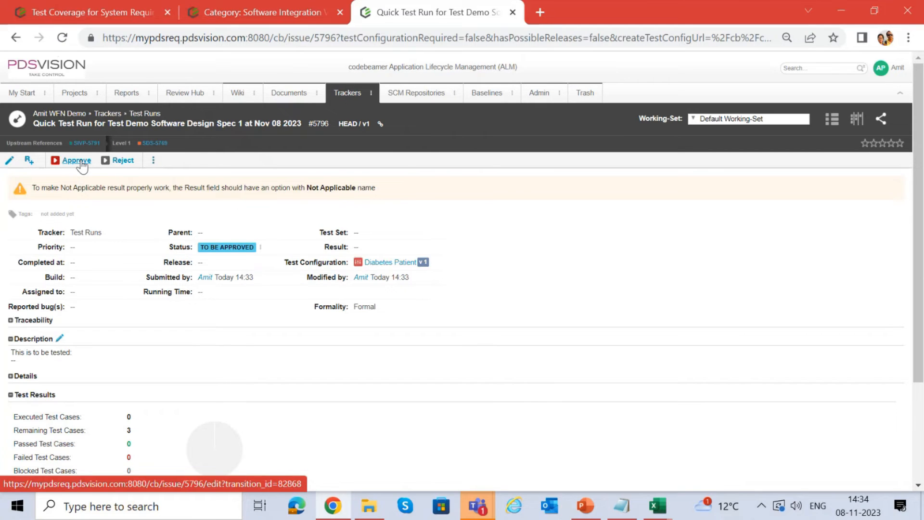
click(77, 160)
click(30, 144)
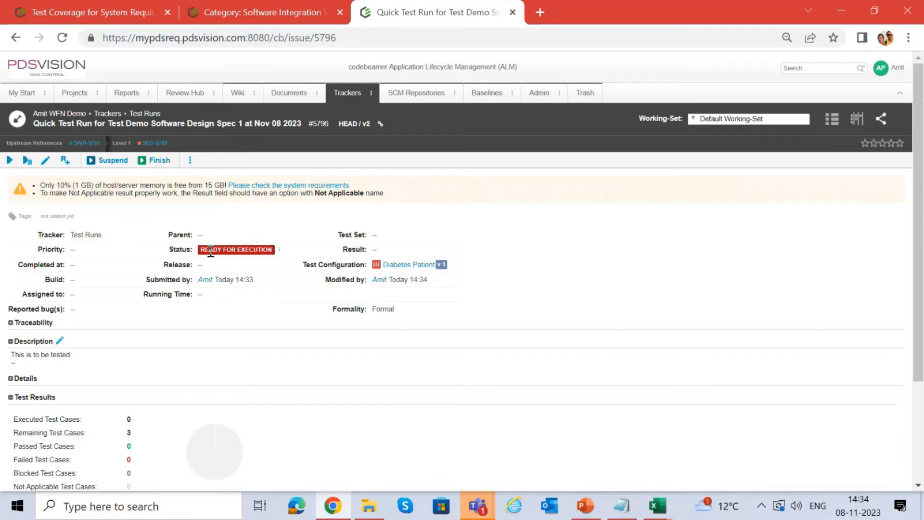
Start executing the approved test run and move the test runner window clear of the screen edge
drag(211, 251, 260, 253)
click(10, 166)
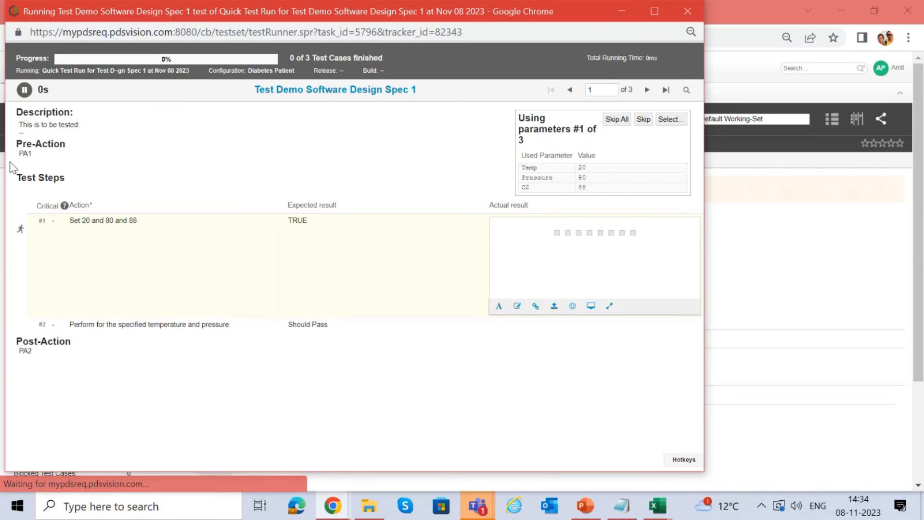
drag(399, 19, 531, 27)
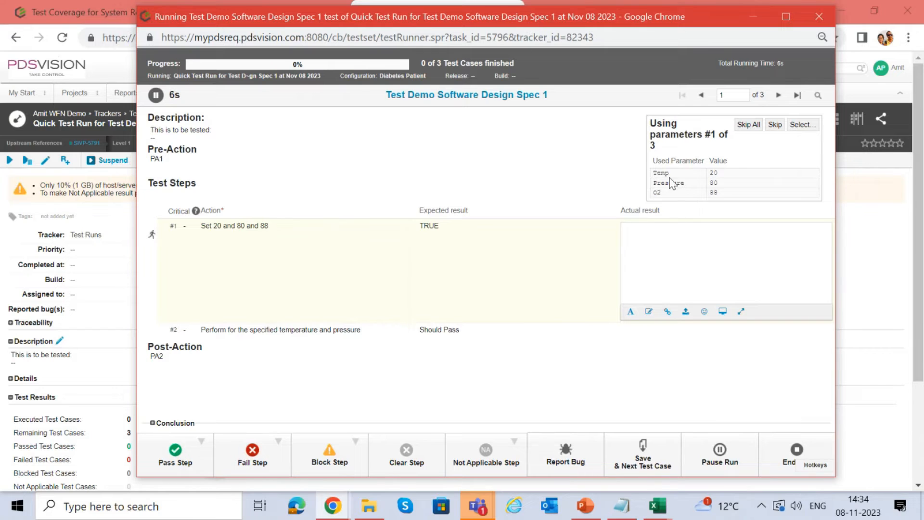
Compare the runner's parameters and step text with the PDSVISION_TestParameters workbook in Excel and TestCoverage.txt in Notepad
click(656, 505)
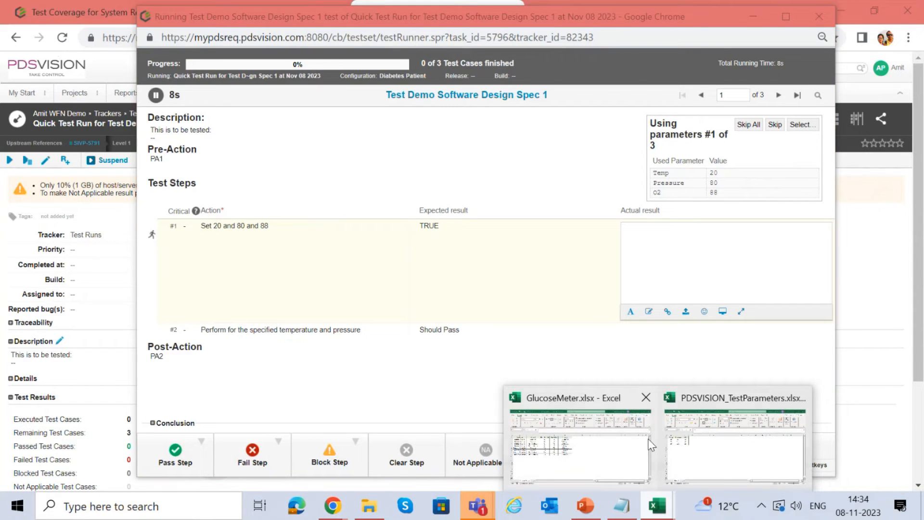
click(699, 447)
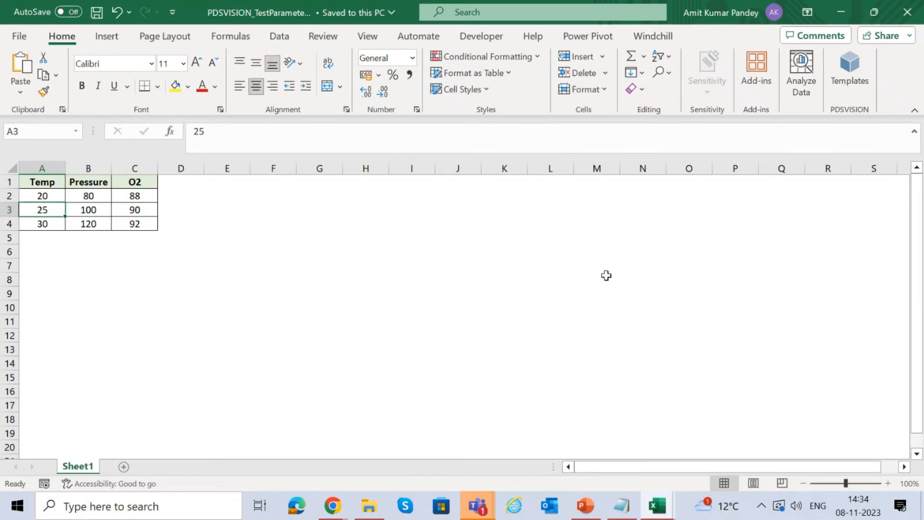
click(840, 12)
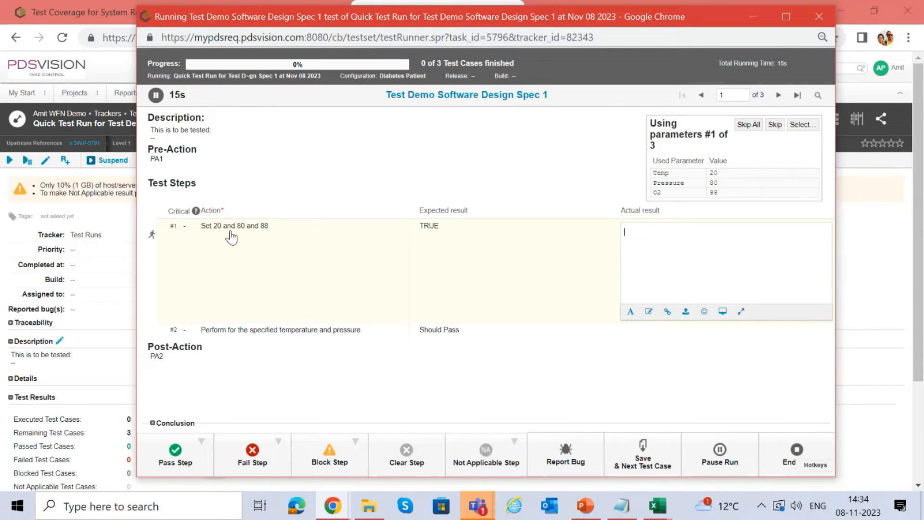
click(622, 505)
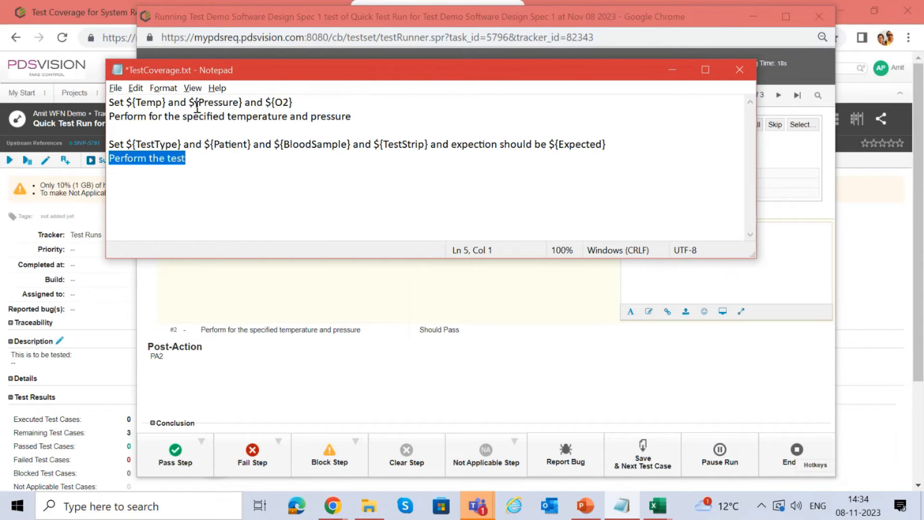
click(331, 287)
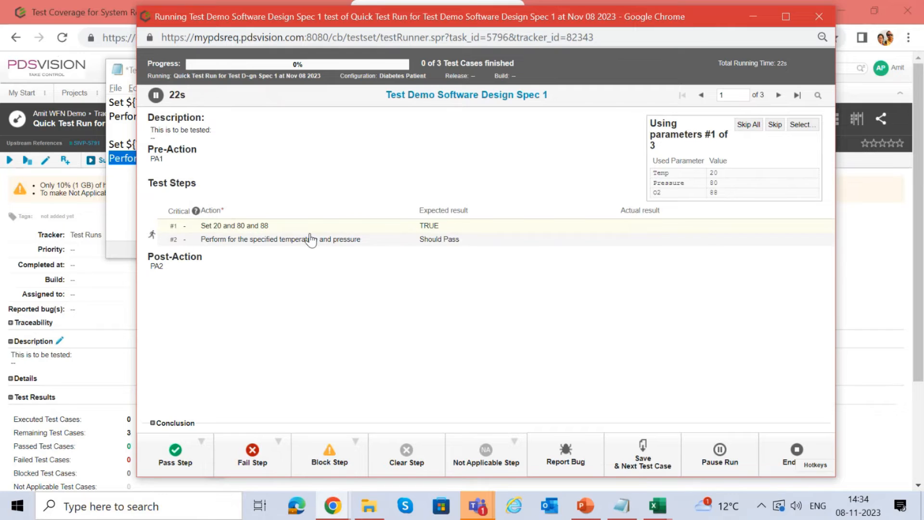
Record PASS as the first step's actual result, pass both steps of parameter set 1 and save without a conclusion
click(641, 235)
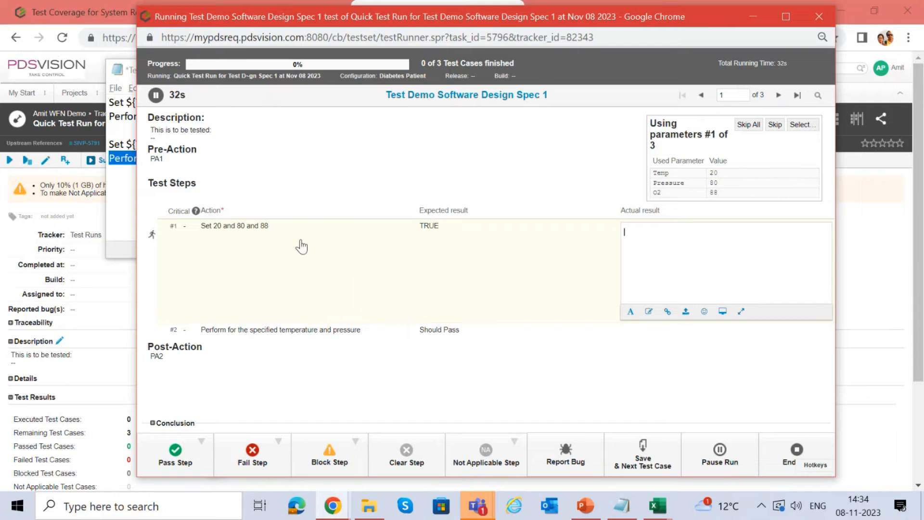
click(681, 253)
text(PASS)
drag(650, 230, 605, 235)
click(664, 355)
click(178, 461)
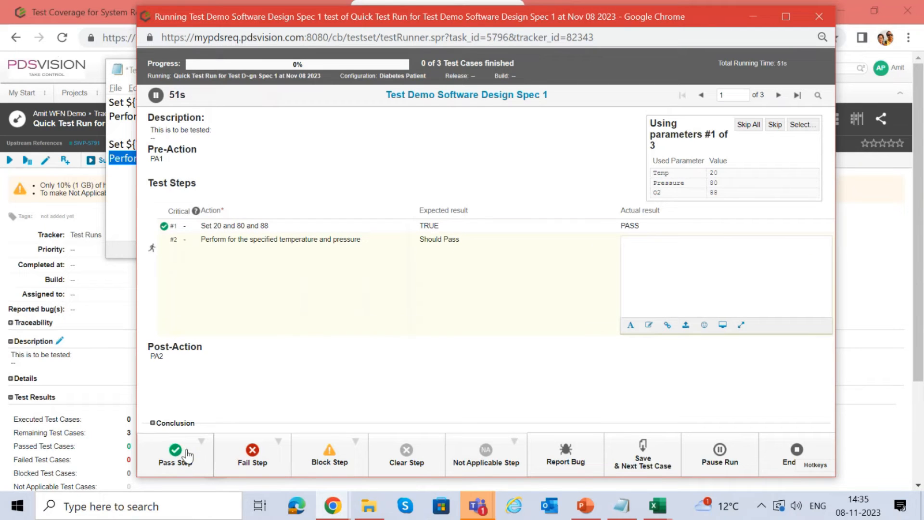
click(186, 456)
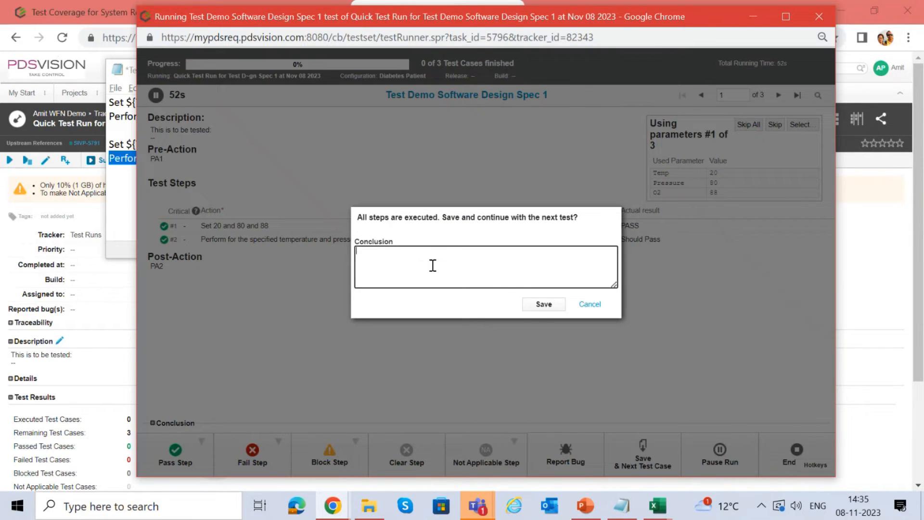
click(544, 305)
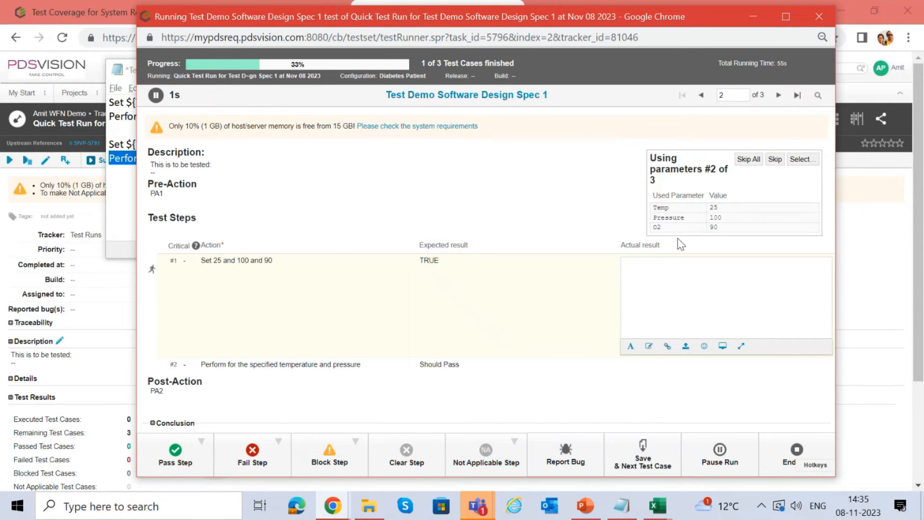
Pass both steps of parameter set 2 with PASS as the actual result and save without a conclusion
click(189, 453)
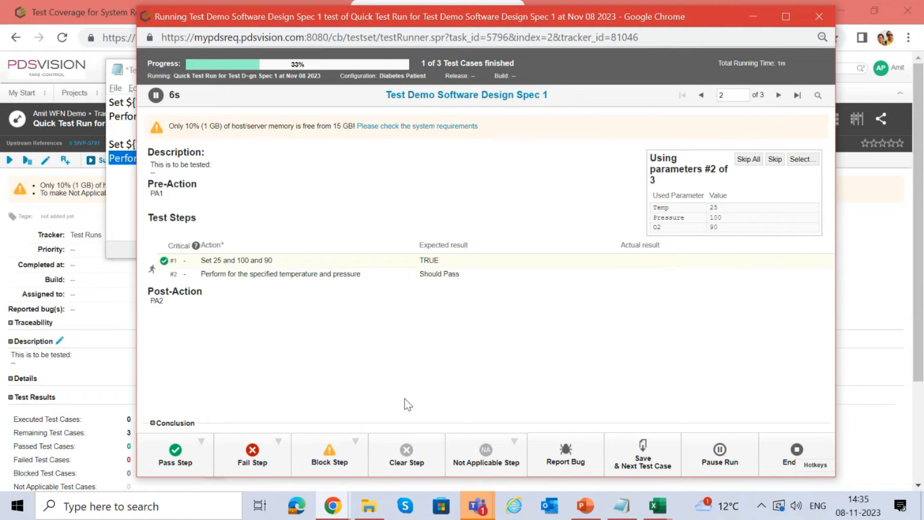
text(PASS)
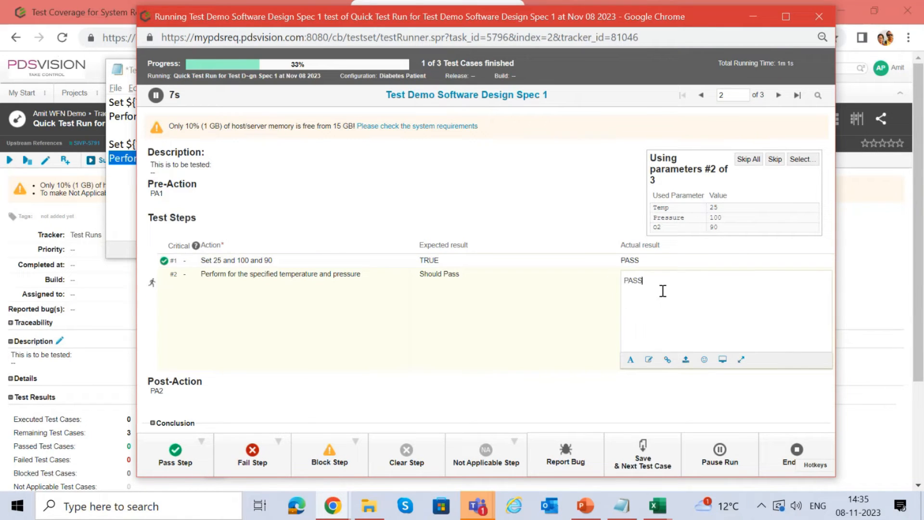
click(183, 446)
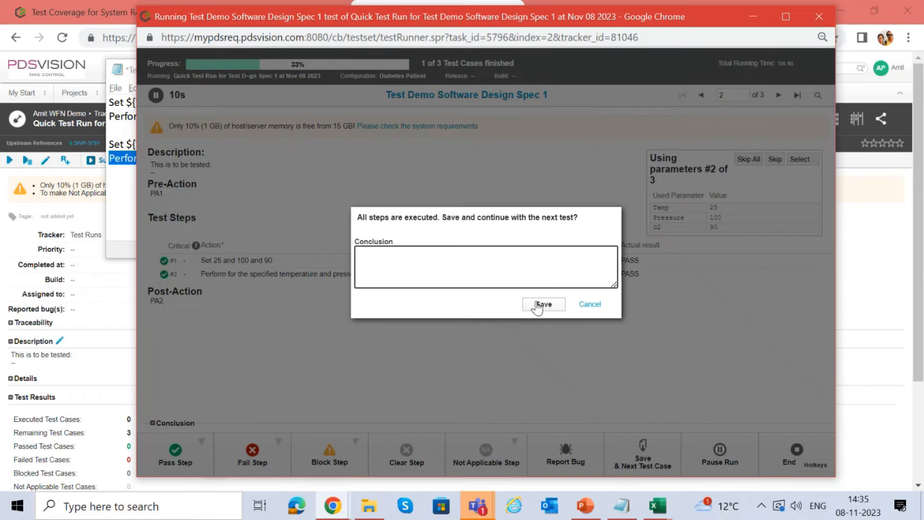
click(539, 305)
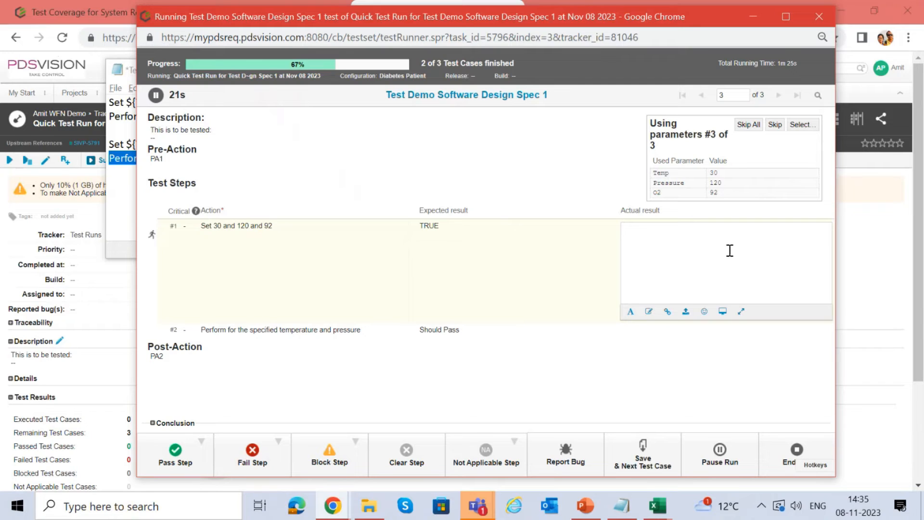
Skip parameter set 3 to end the execution and return to the test run's page
click(627, 244)
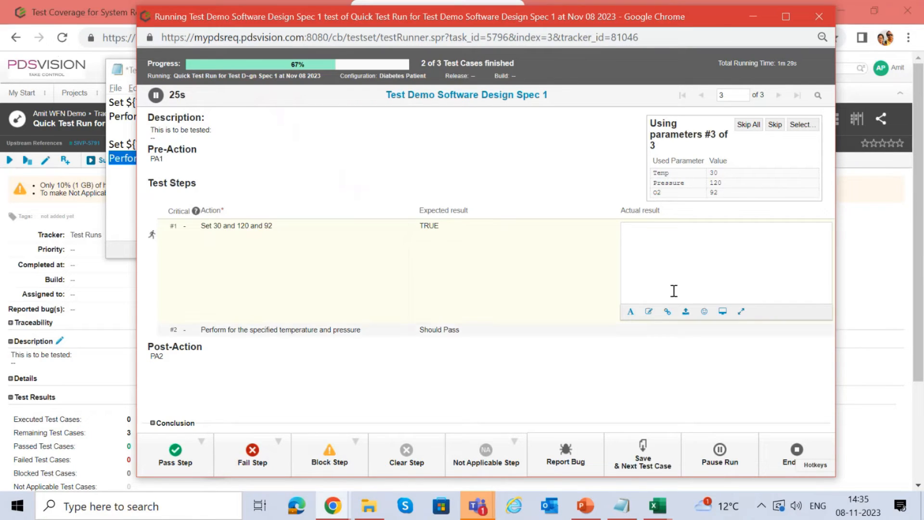
click(777, 128)
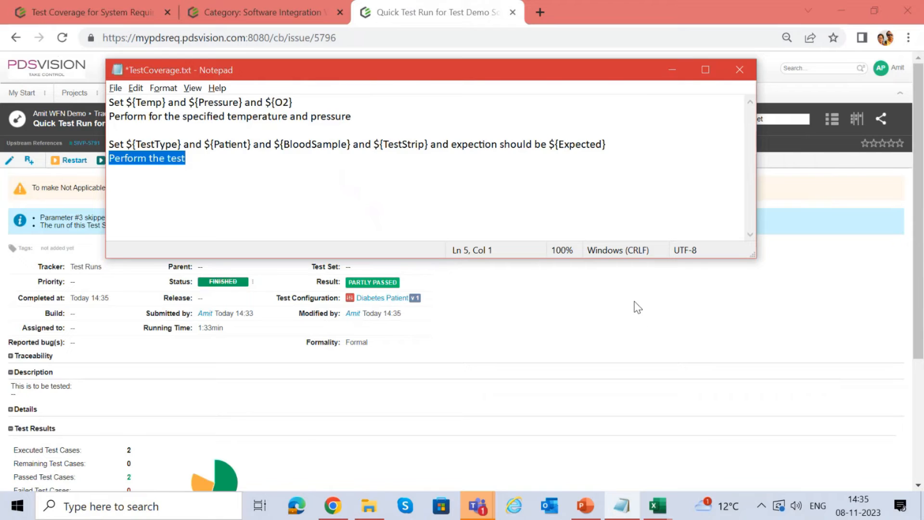
click(638, 307)
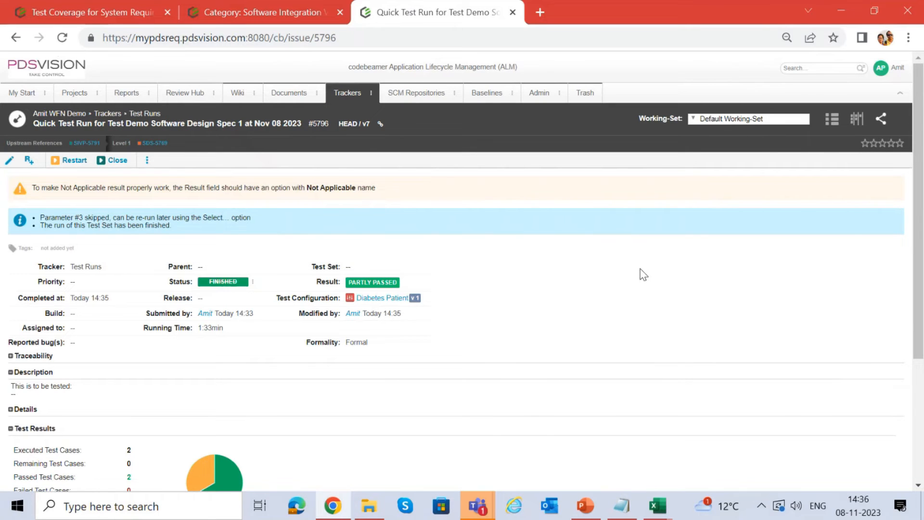
Examine the finished test run's status, result, pie chart and executed test case list
scroll(640, 270, down, 1)
mouse_move(217, 423)
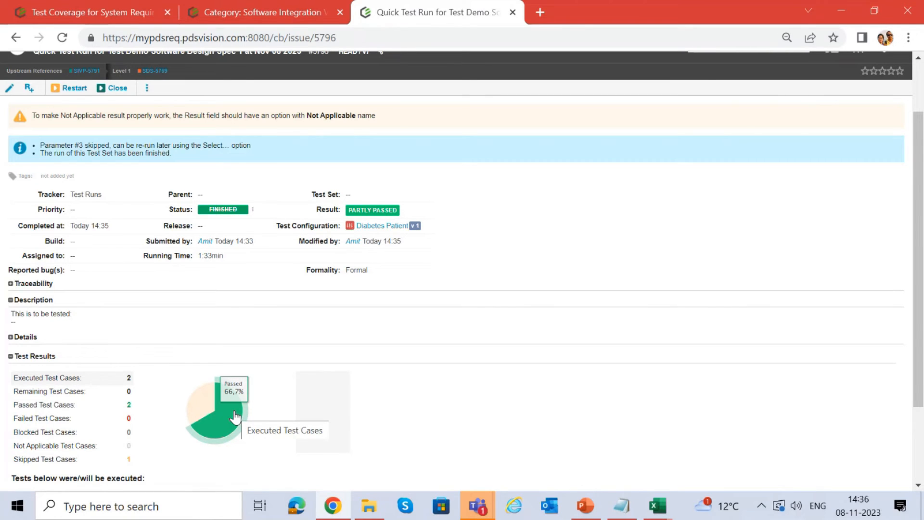
mouse_move(203, 404)
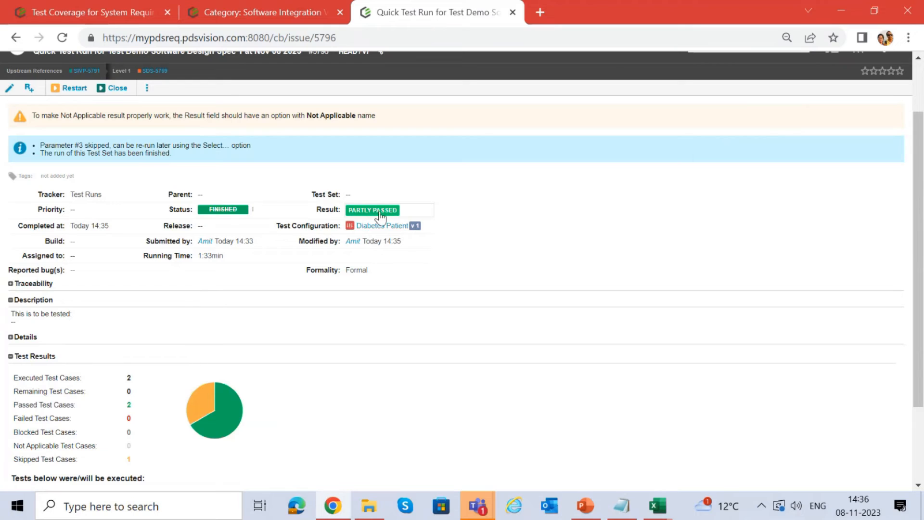
scroll(481, 260, up, 2)
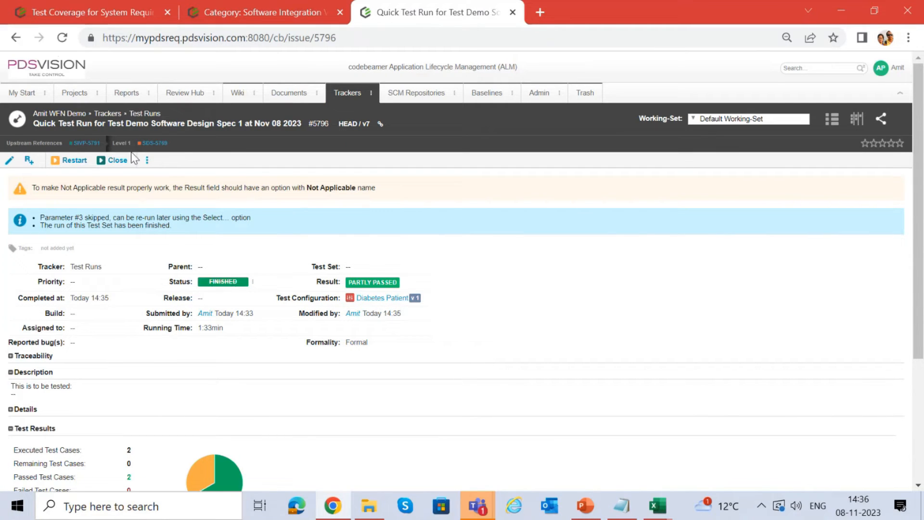
scroll(356, 320, down, 3)
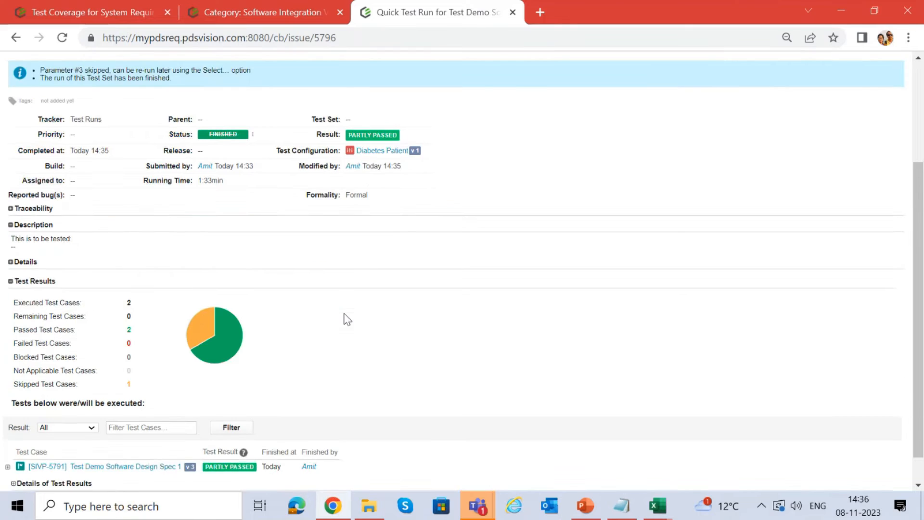
scroll(327, 295, up, 3)
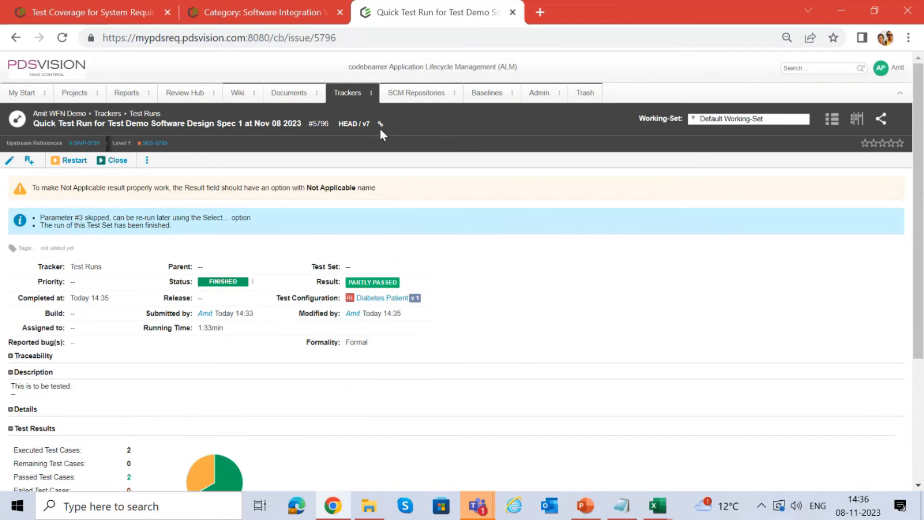
Close the test run's browser tab and open test case Test Demo Software Design Spec 2 in a new tab
click(350, 99)
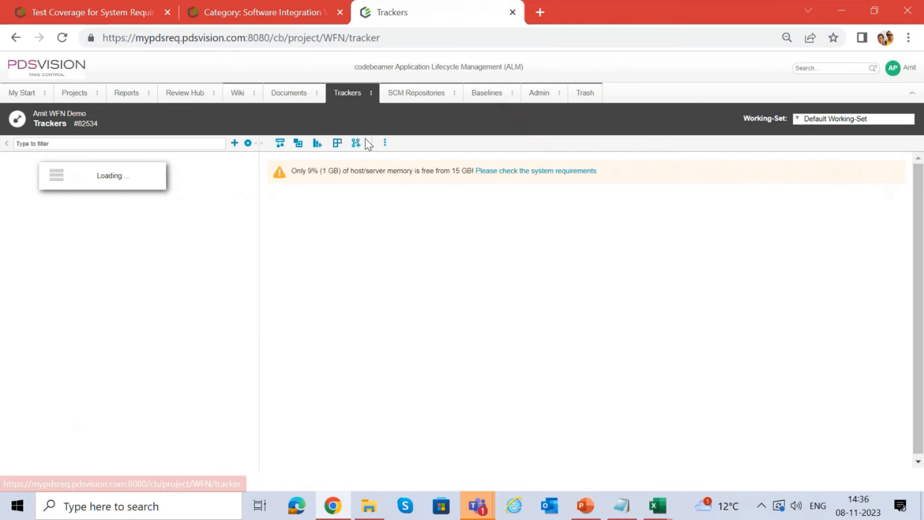
click(269, 12)
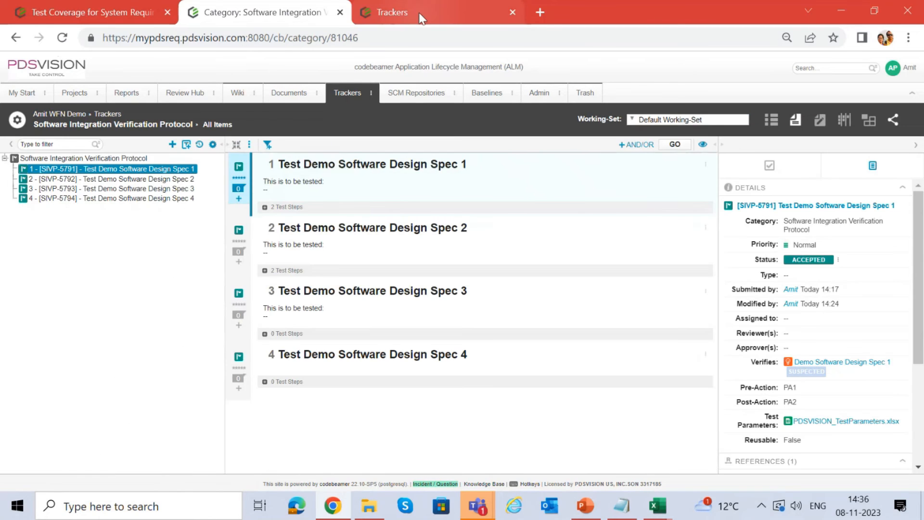
click(489, 16)
click(512, 13)
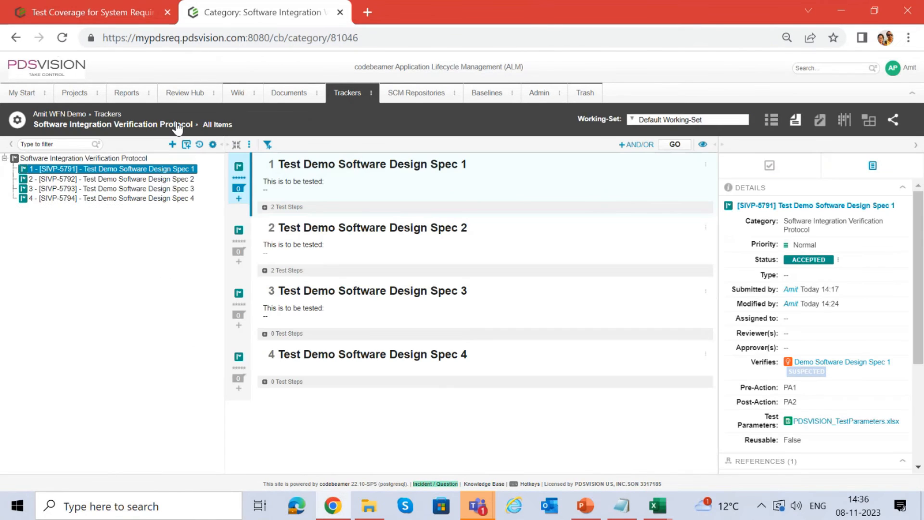
click(145, 179)
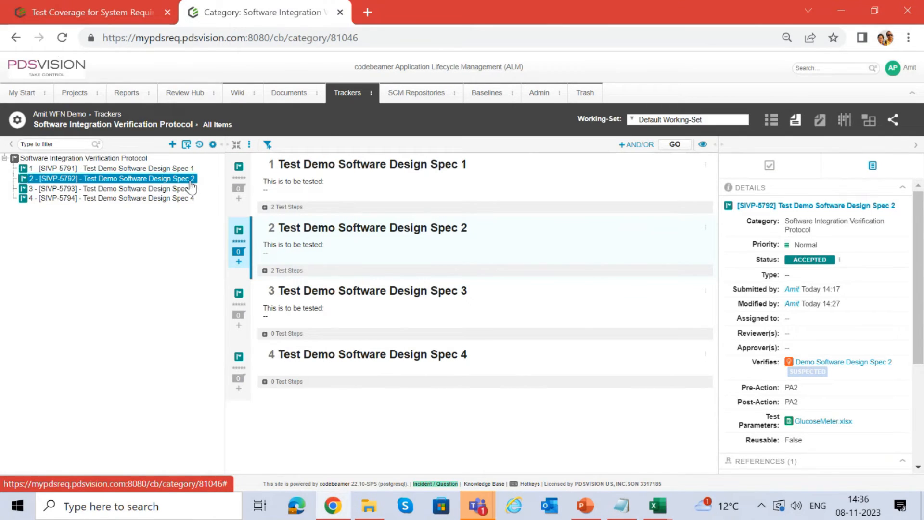
right_click(215, 191)
click(138, 170)
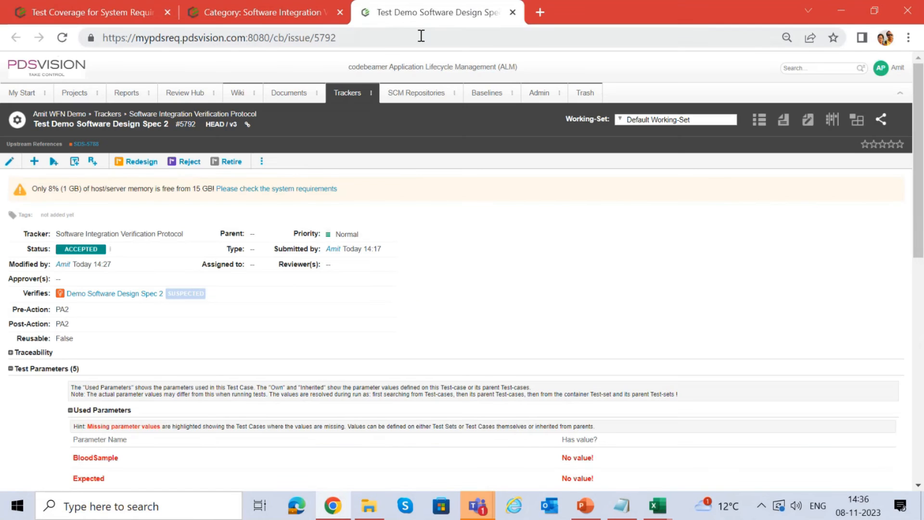
Start a formal test run for the test case with Multiple Test Runs with Roles/Groups and review its test configuration
click(53, 164)
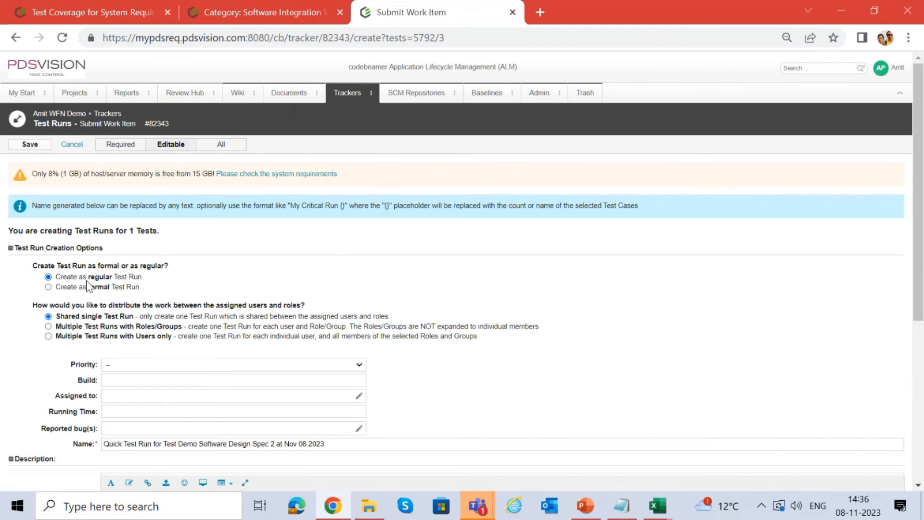
click(48, 287)
scroll(217, 281, down, 3)
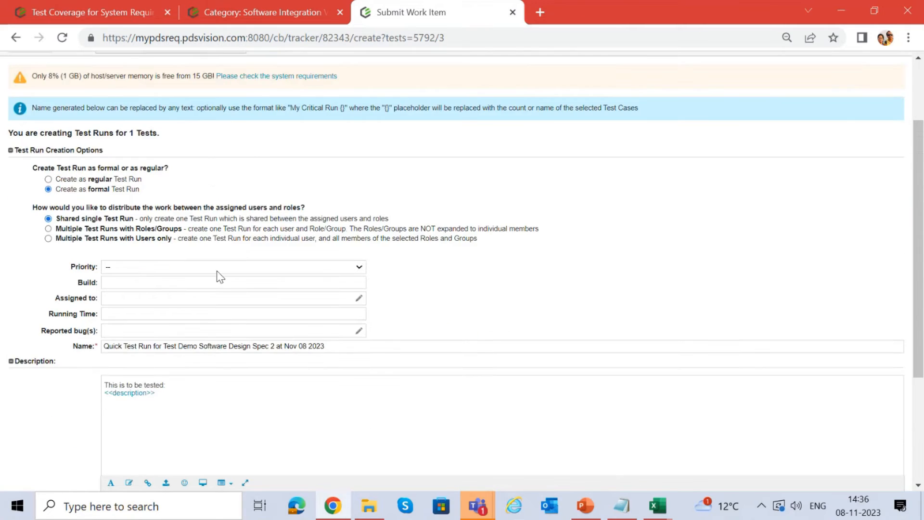
click(48, 182)
scroll(411, 237, down, 3)
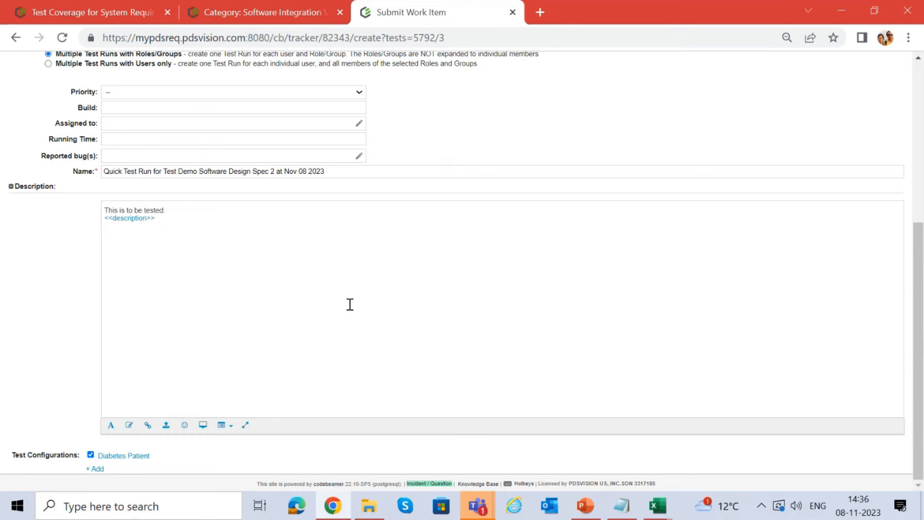
scroll(348, 303, up, 2)
scroll(350, 303, up, 3)
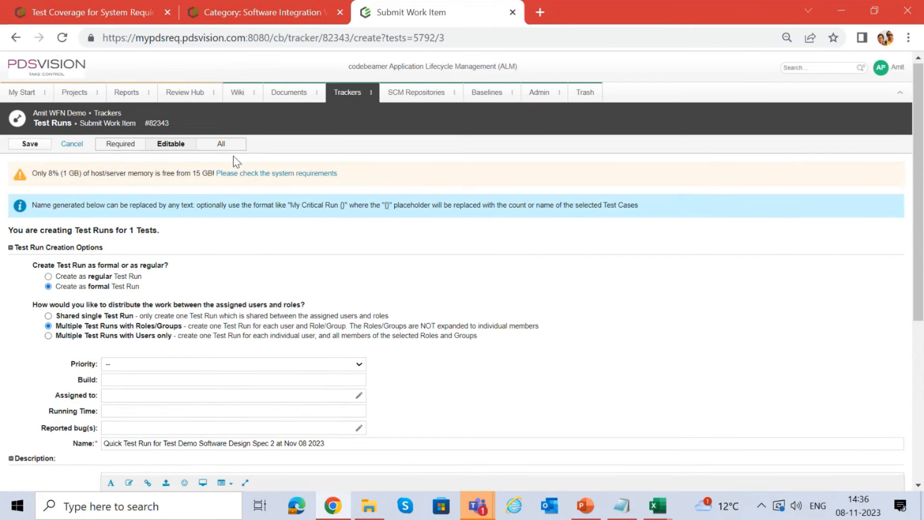
Save the formal test run for Test Demo Software Design Spec 2 and approve it, assigned to the recently selected user
click(29, 145)
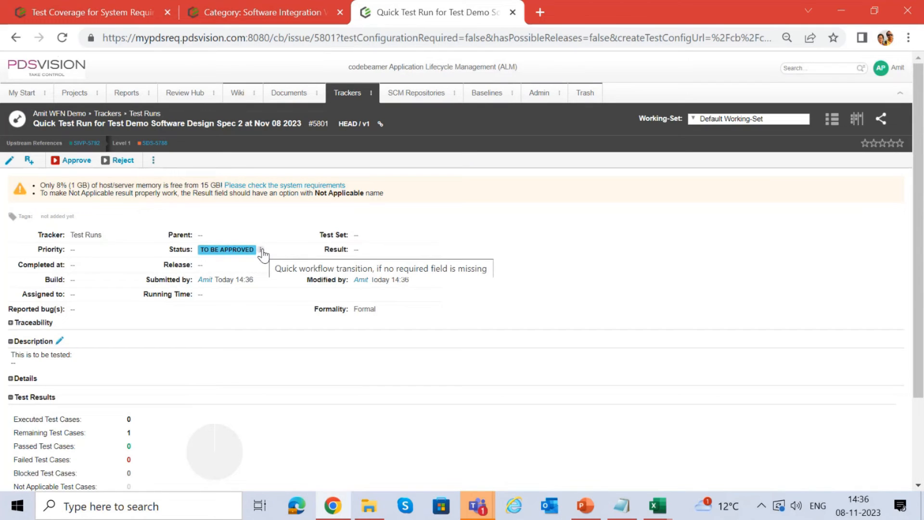
click(261, 250)
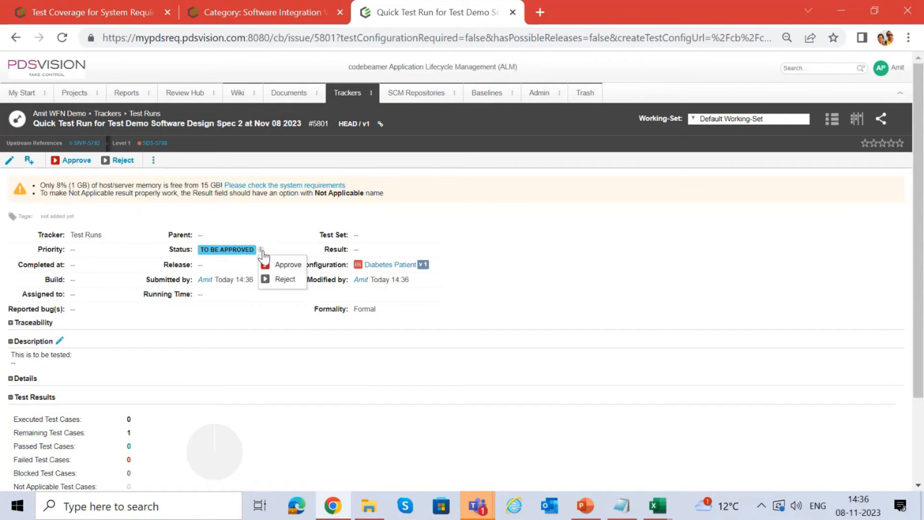
click(289, 264)
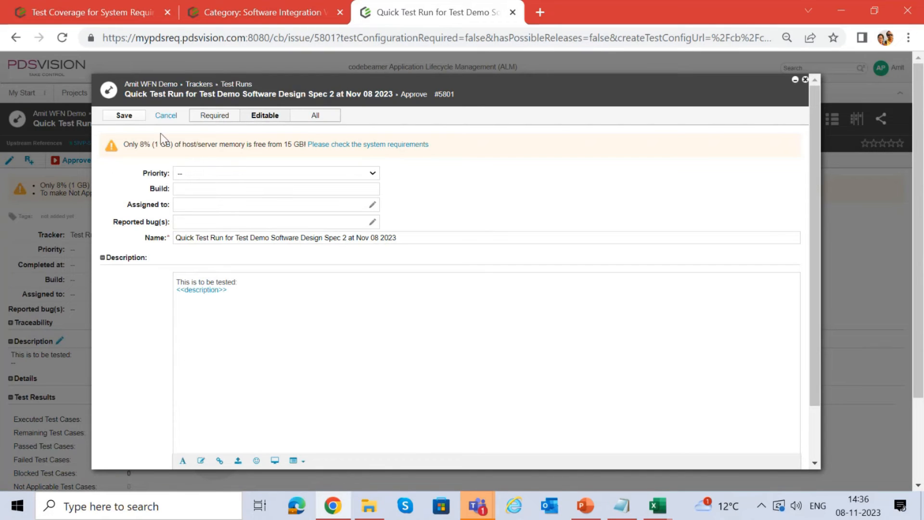
click(204, 204)
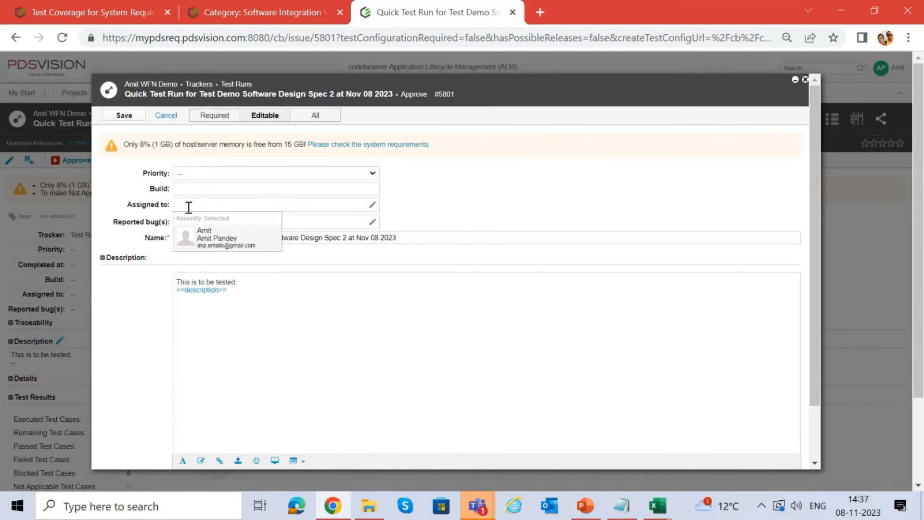
click(221, 235)
click(124, 116)
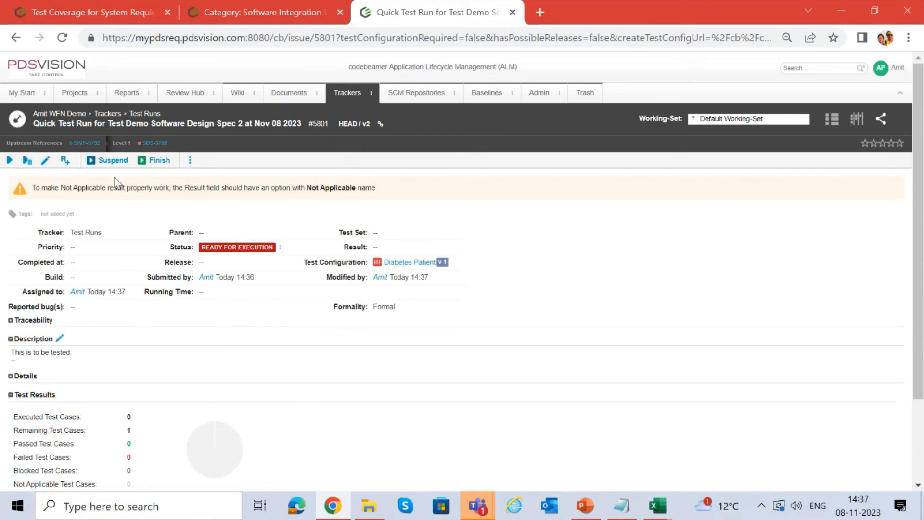
Run the test and save the missing parameter values: TestType 1, Patient 2, BloodSample 3, TestStrip 4 and Expected 5
click(10, 161)
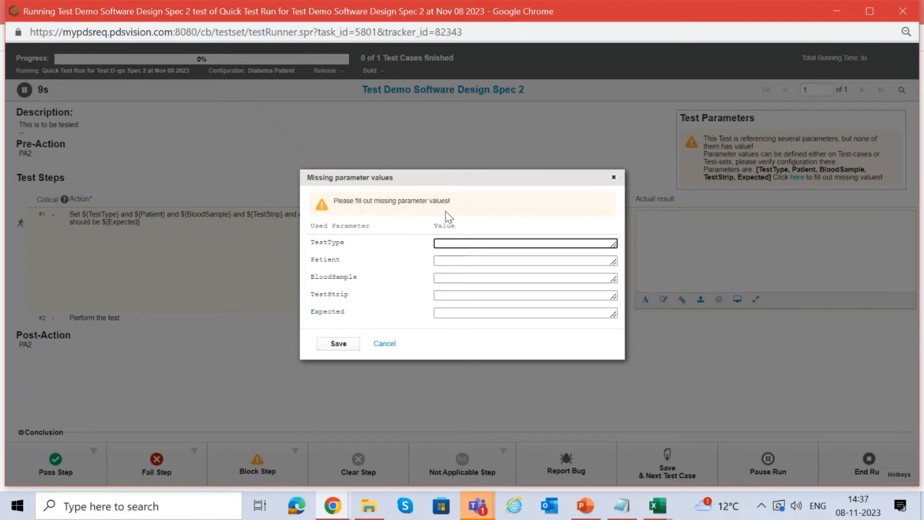
drag(461, 183, 568, 236)
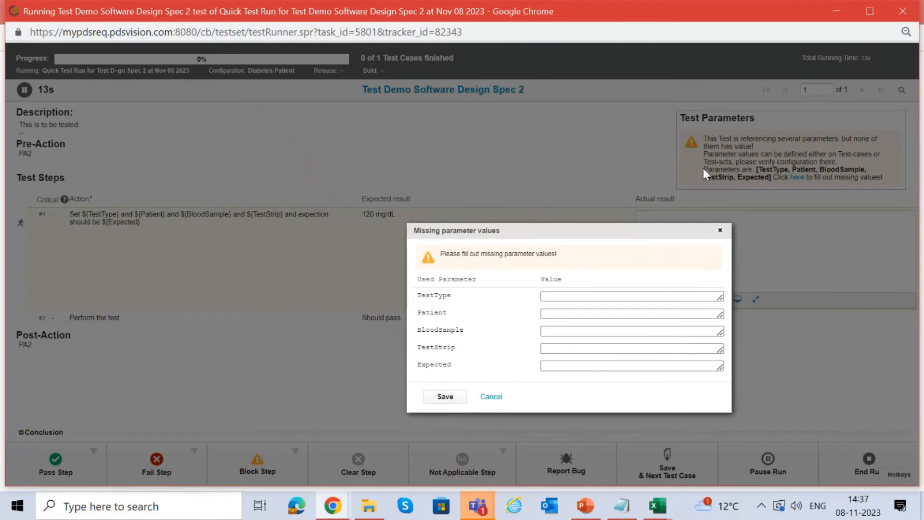
click(559, 296)
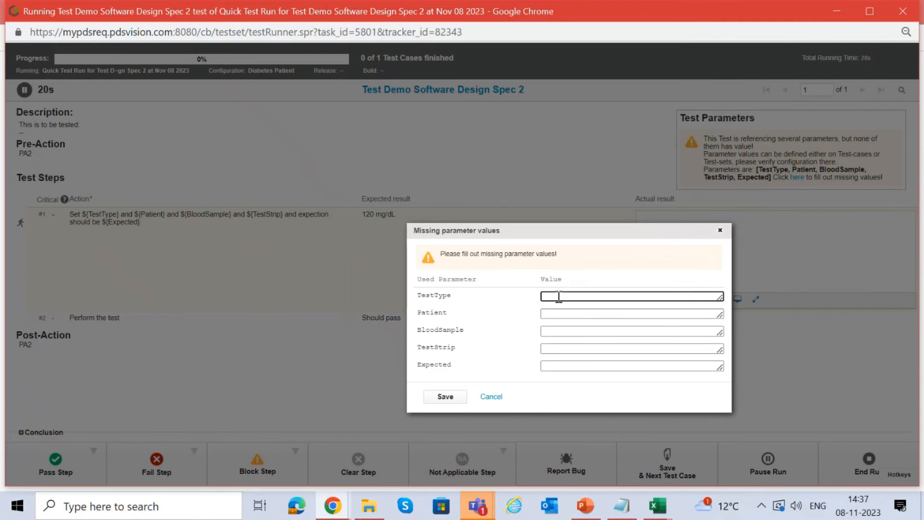
click(553, 313)
text(2)
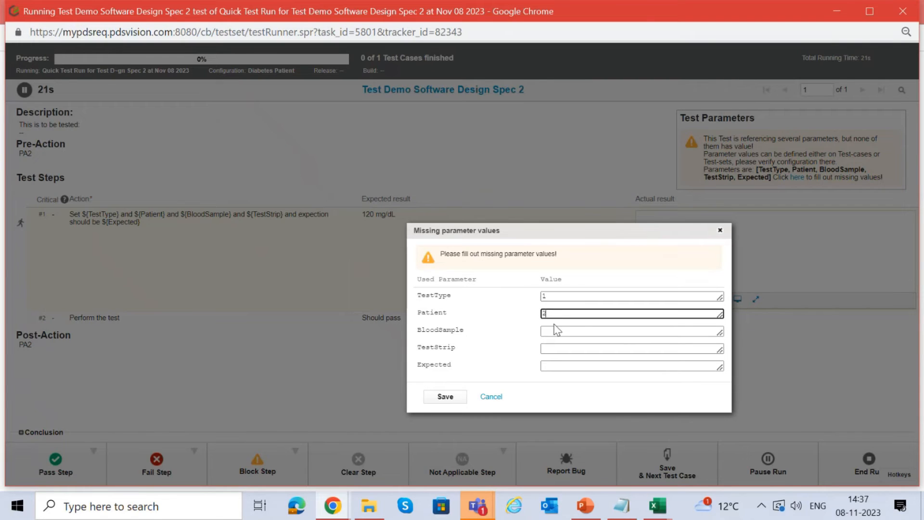
click(553, 331)
text(3)
click(554, 348)
text(4)
click(554, 365)
text(5)
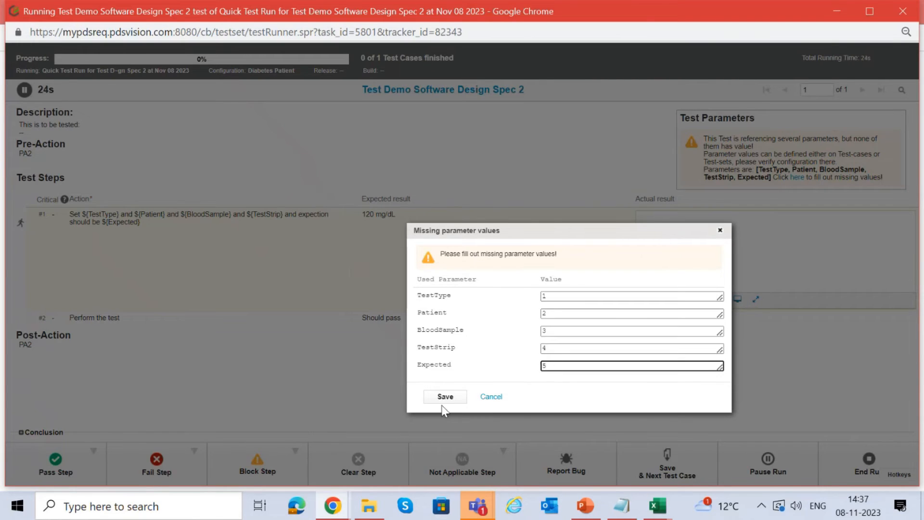
click(445, 396)
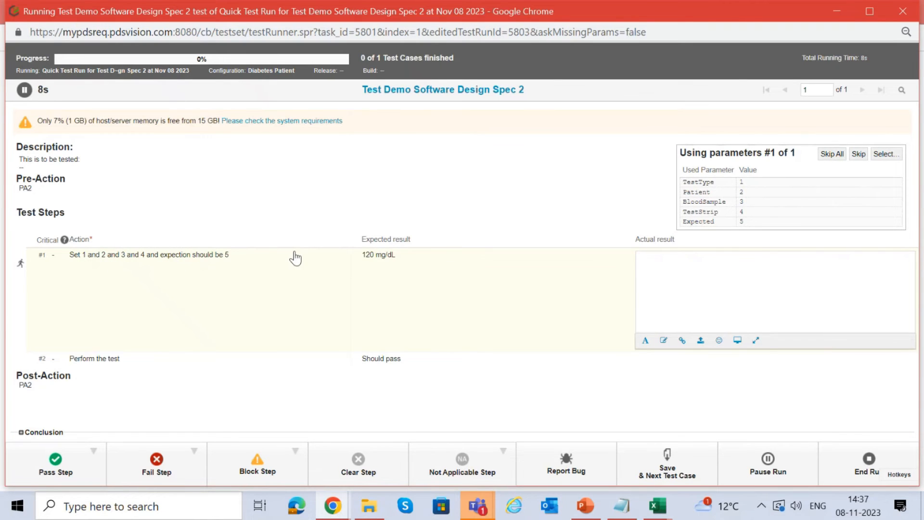
Switch to Excel, review the parameter headers TestType through Expected in GlucoseMeter.xlsx, and return to the test runner
click(663, 505)
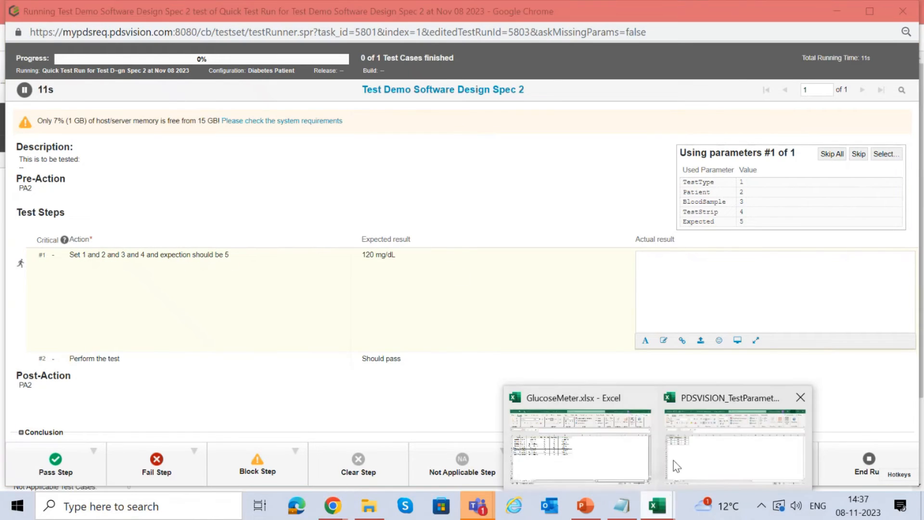
click(578, 445)
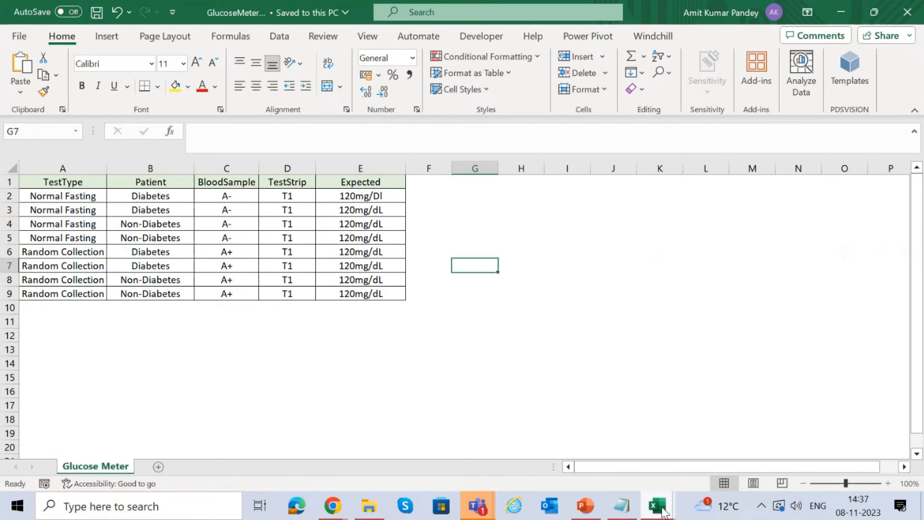
mouse_move(663, 510)
click(701, 431)
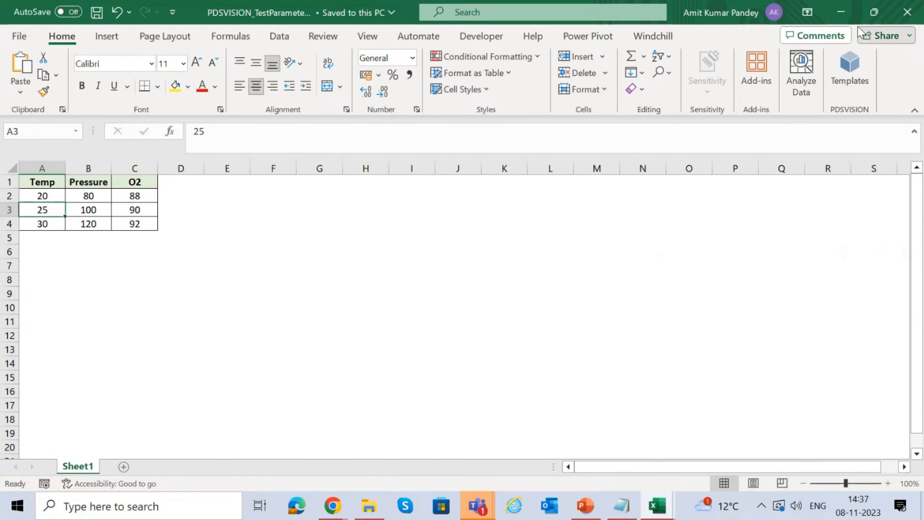
click(846, 19)
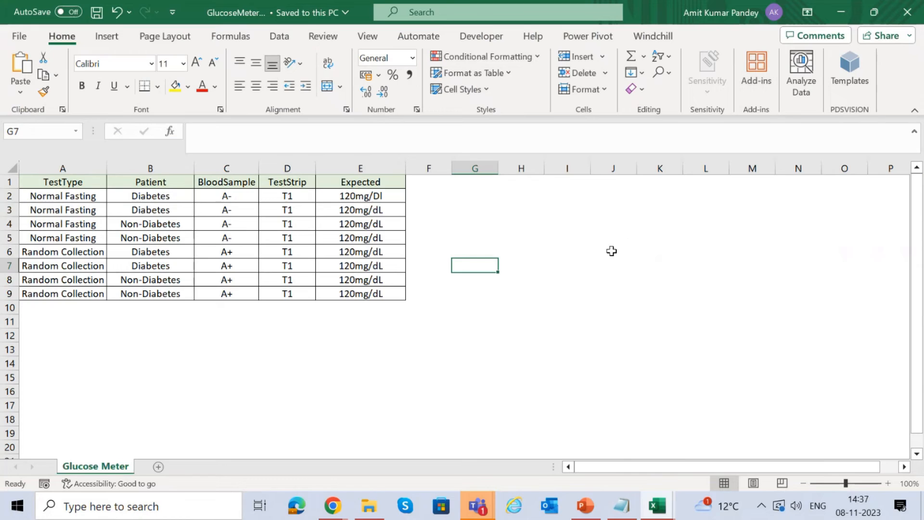
click(49, 199)
key(shift+Down)
key(shift+Down)
drag(54, 181, 354, 182)
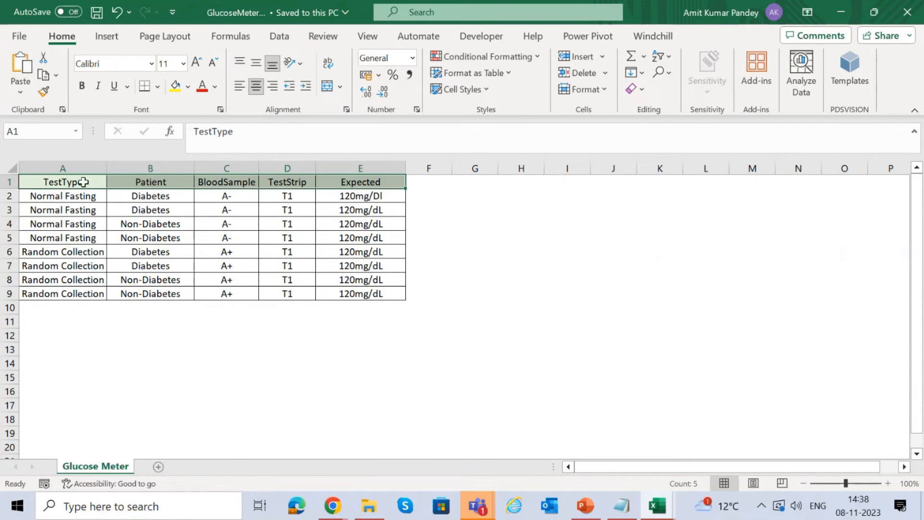
drag(84, 182, 360, 181)
click(841, 14)
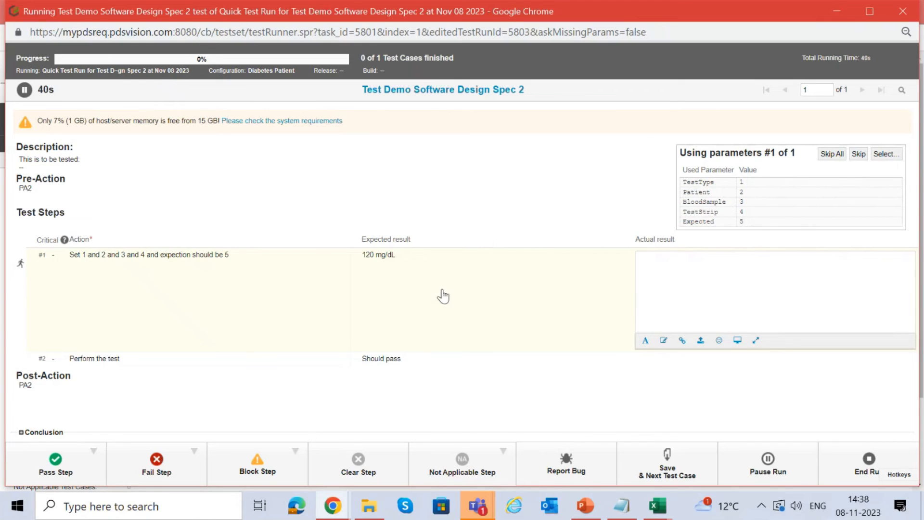
Fail test step 1, pass step 2 and save the execution with the conclusion "i WILL CREATE THE BUG LATER"
click(153, 465)
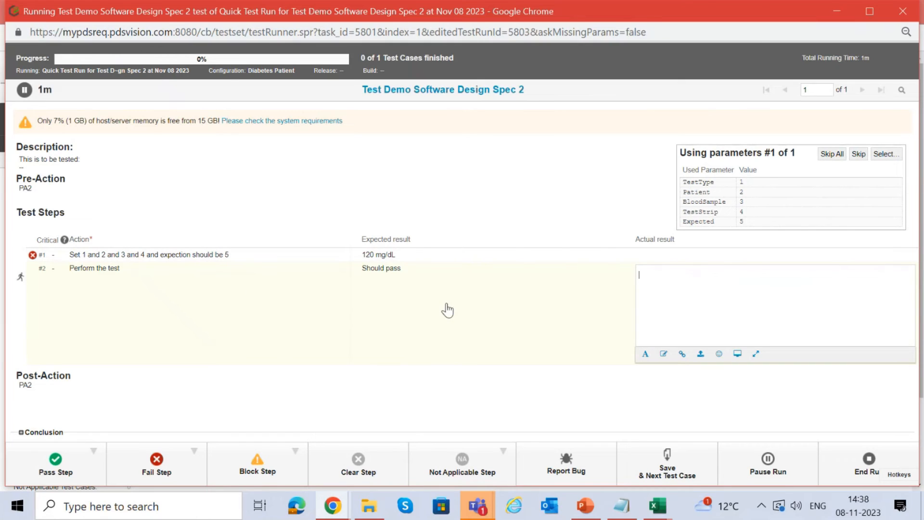
click(58, 462)
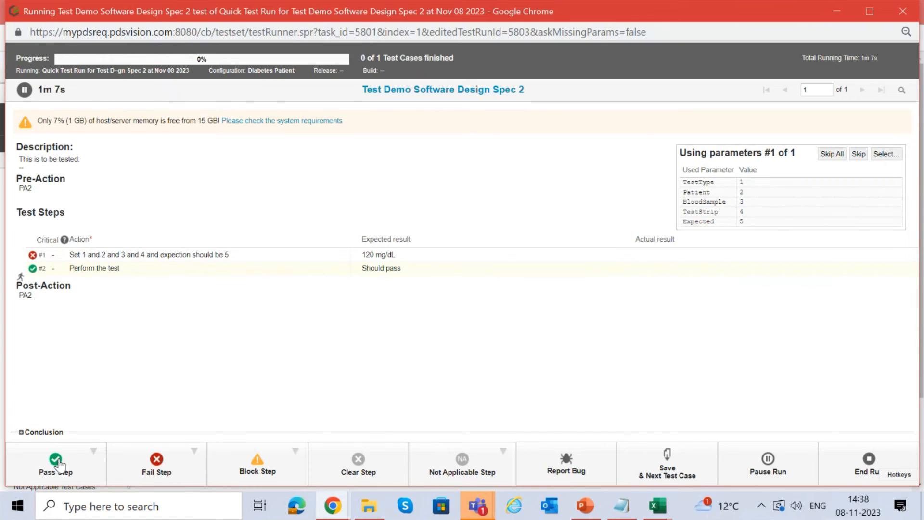
click(373, 276)
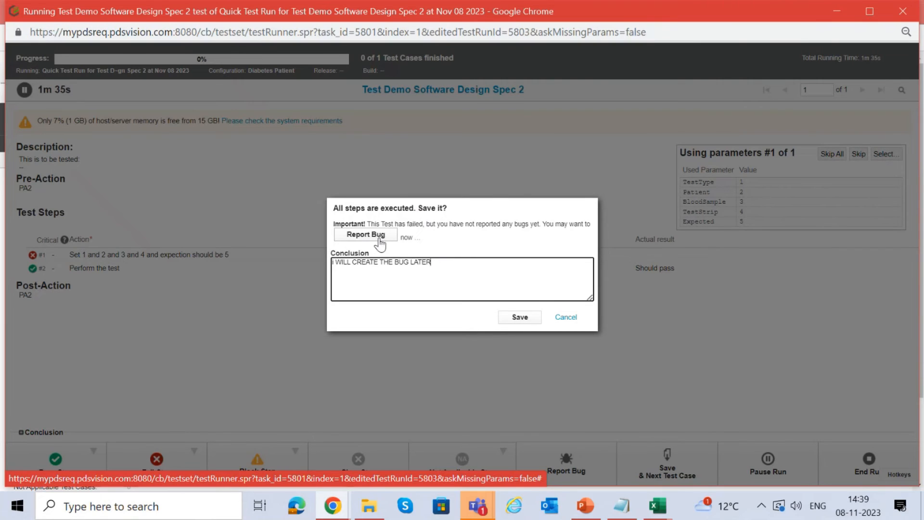
click(513, 322)
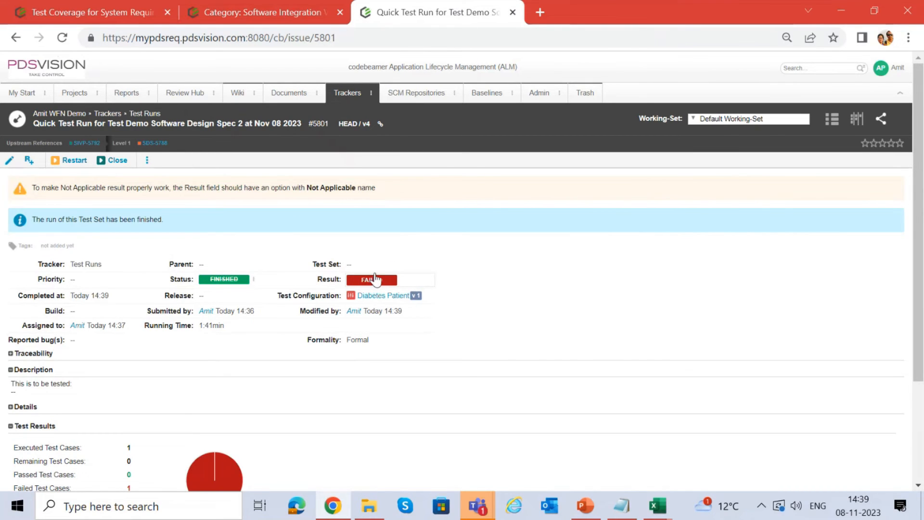
Examine the finished test run's results, including the parameter values used, the conclusion and the detailed result of each test step
scroll(368, 329, down, 3)
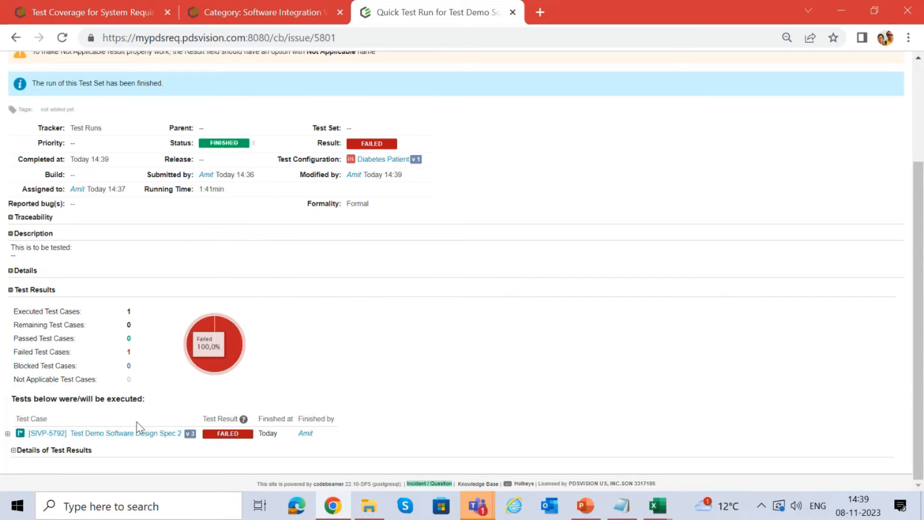
click(7, 435)
scroll(218, 389, down, 2)
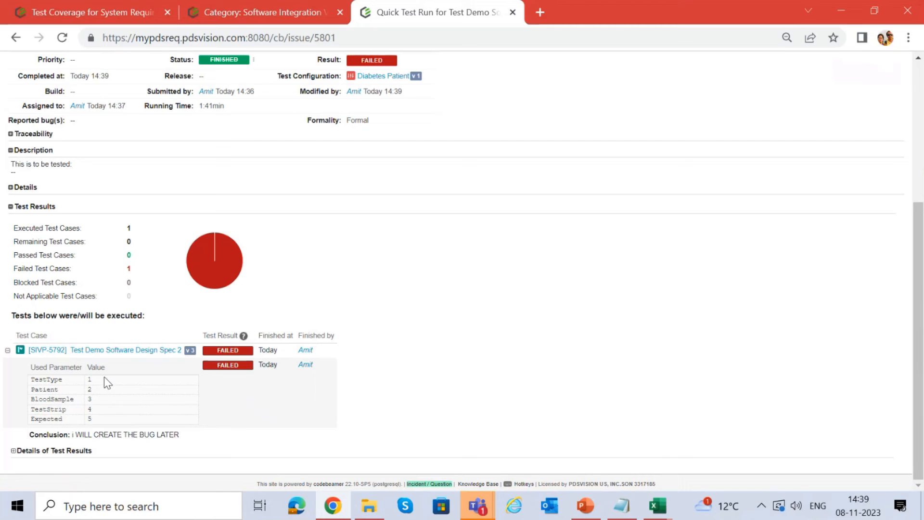
click(15, 451)
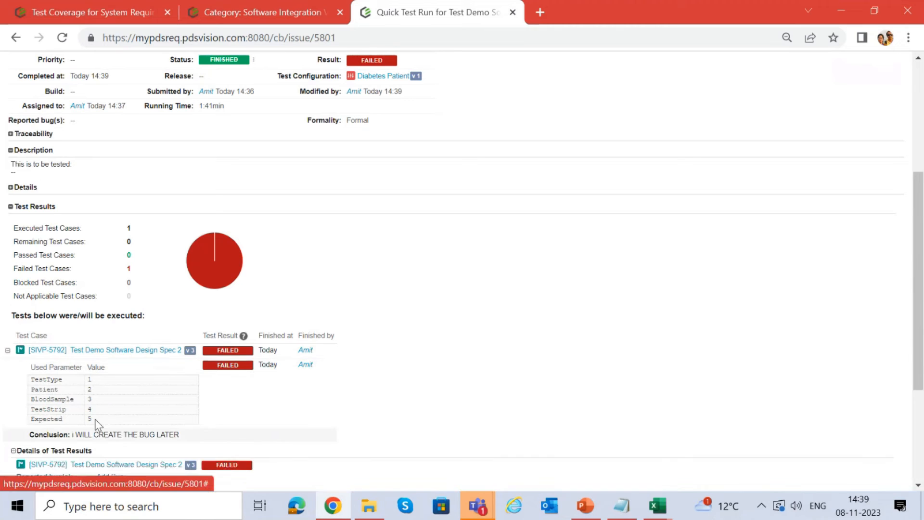
scroll(295, 363, down, 4)
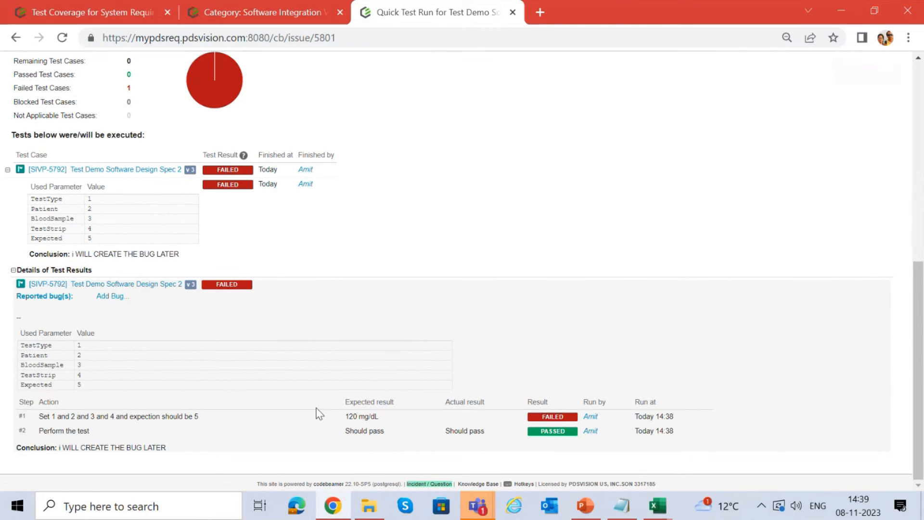
drag(43, 417, 611, 422)
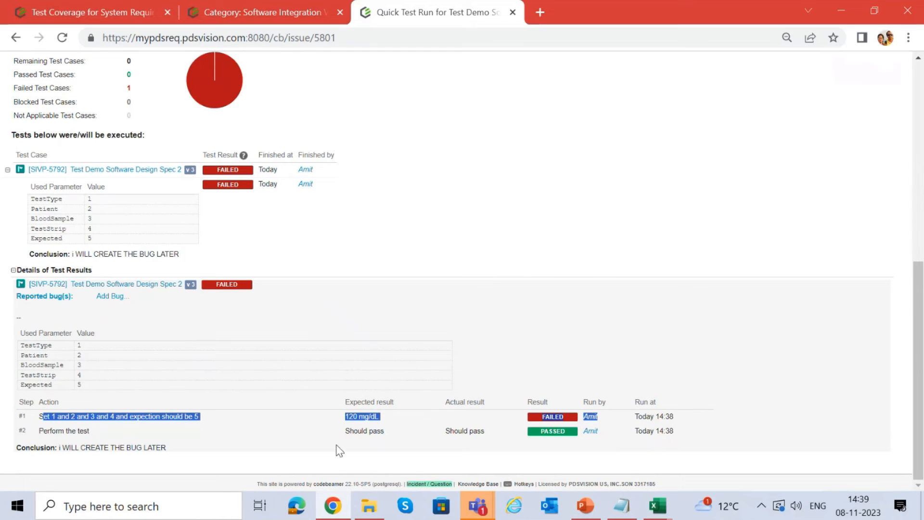
click(93, 433)
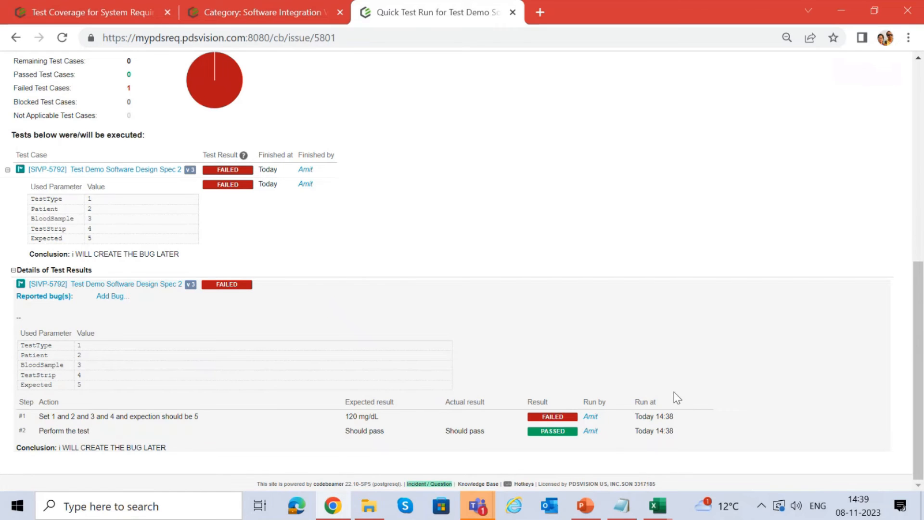
scroll(539, 346, up, 8)
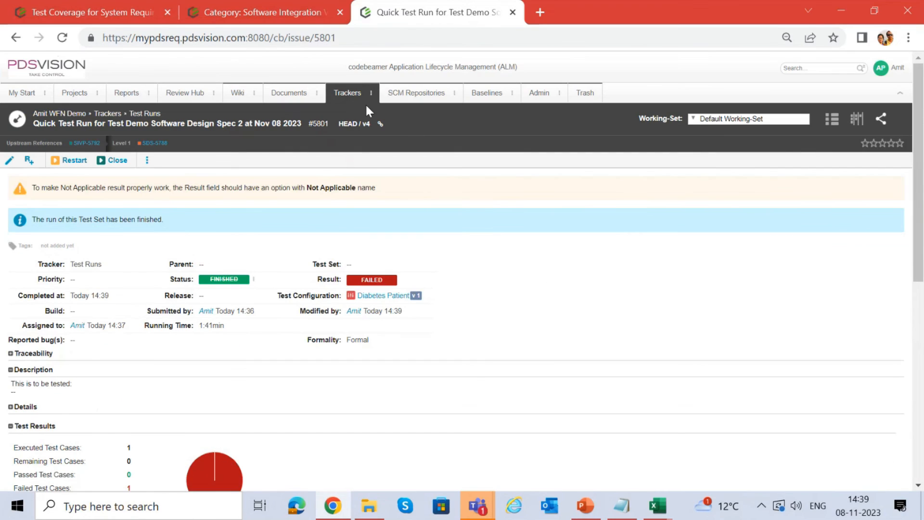
Close the test run's browser tab and review the details of Test Demo Software Design Spec 3 and 4
click(512, 12)
click(148, 189)
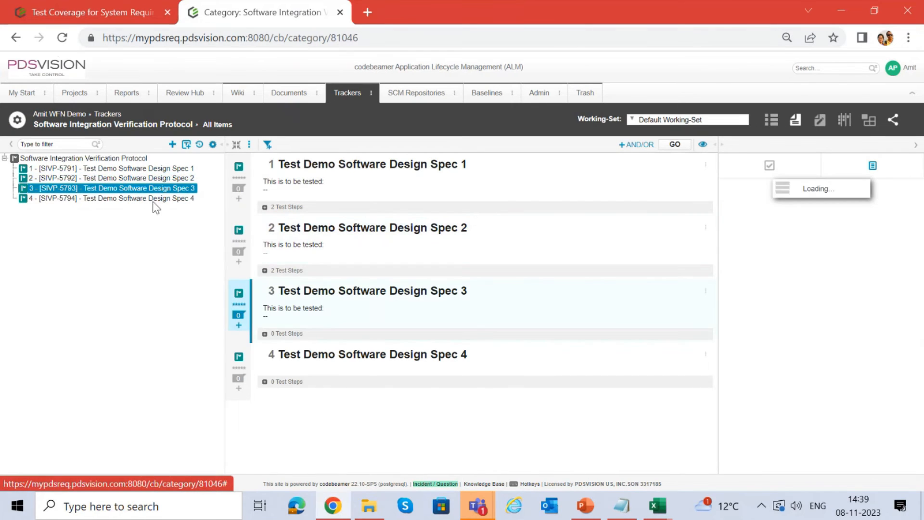
click(158, 199)
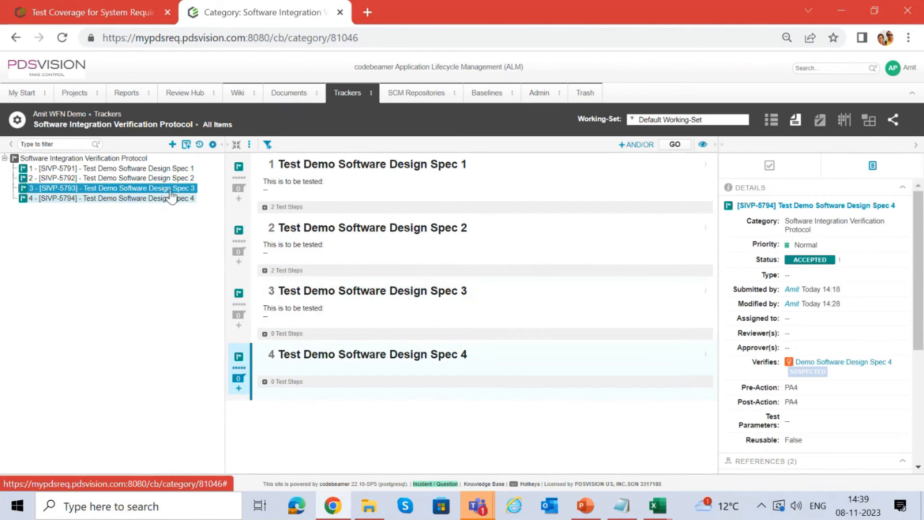
click(170, 190)
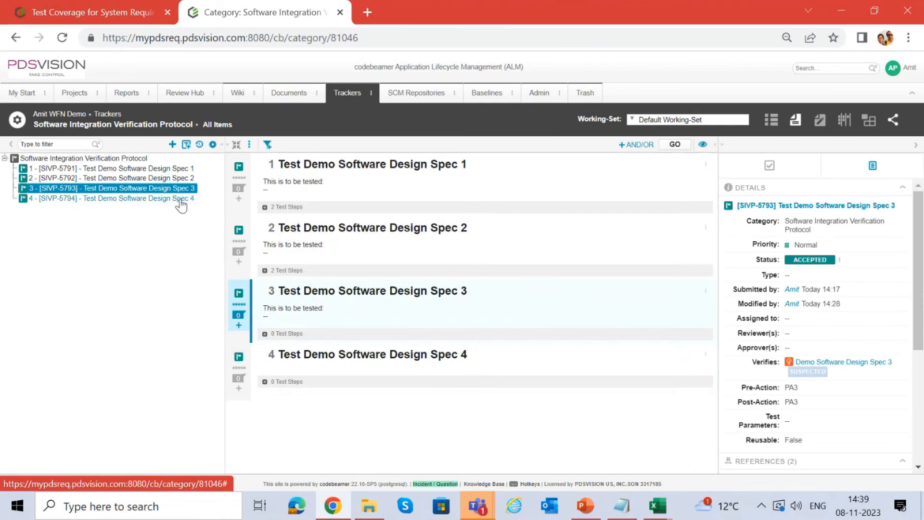
click(181, 198)
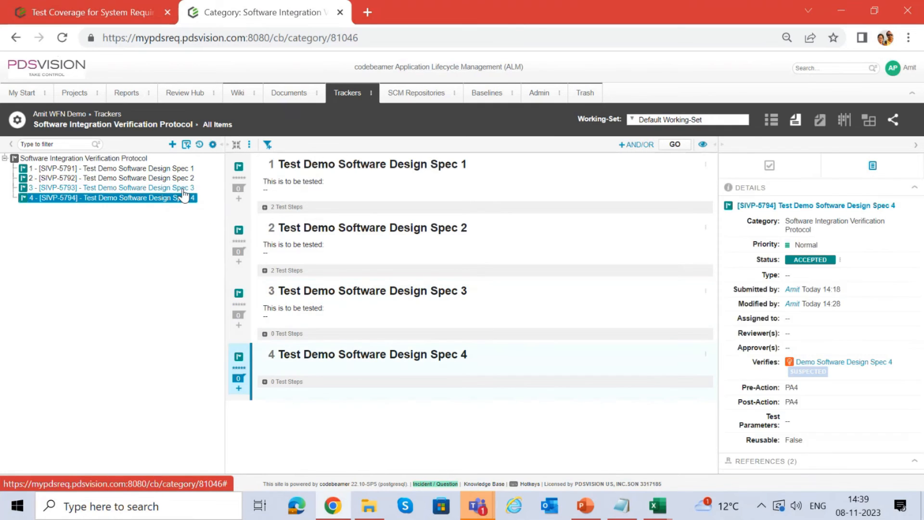
Open Demo Test Set Glucose Meter 1 from the downstream references of Test Demo Software Design Spec 3
click(184, 191)
scroll(861, 331, down, 5)
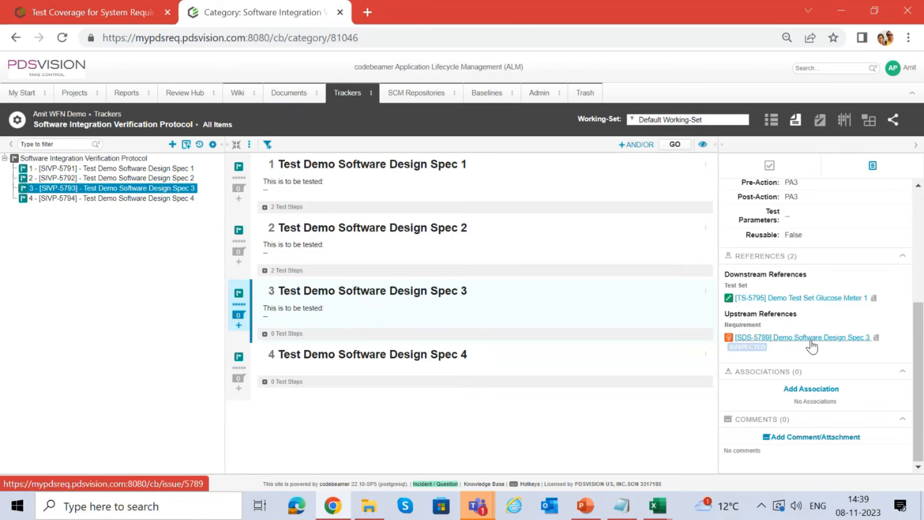
click(814, 299)
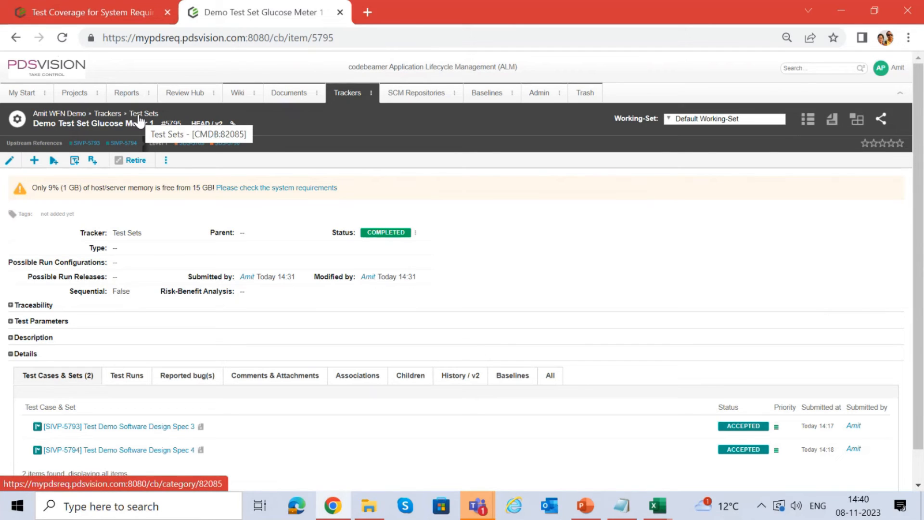
Create a formal test run for the test set with Multiple Test Runs with Roles/Groups and the Diabetes Patient configuration
click(52, 161)
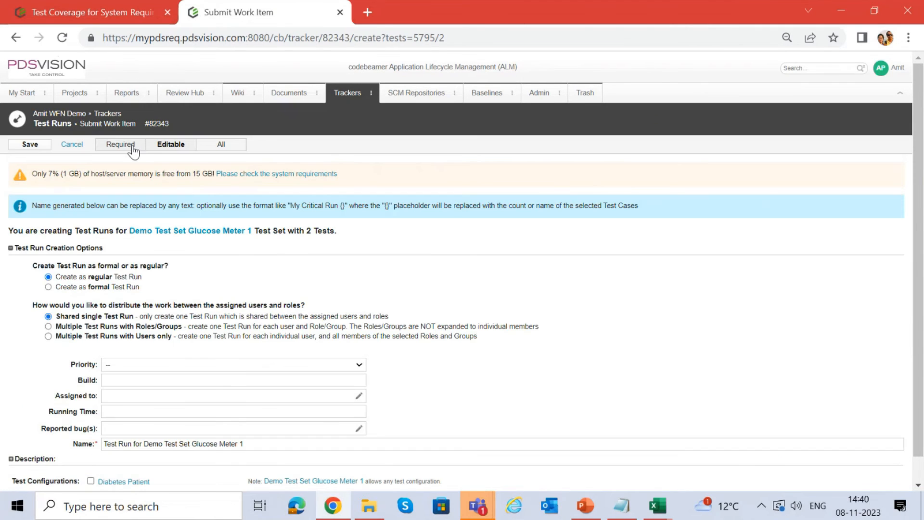
scroll(197, 274, down, 1)
click(57, 262)
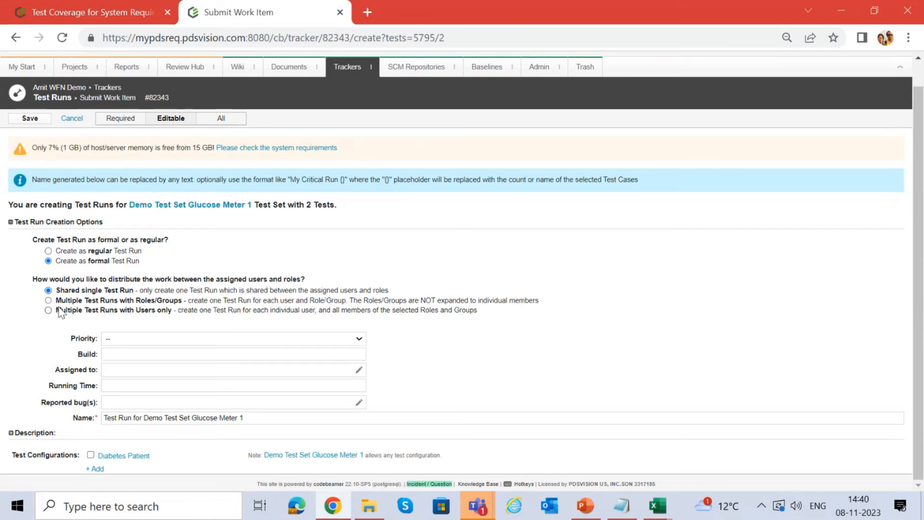
click(48, 300)
click(90, 455)
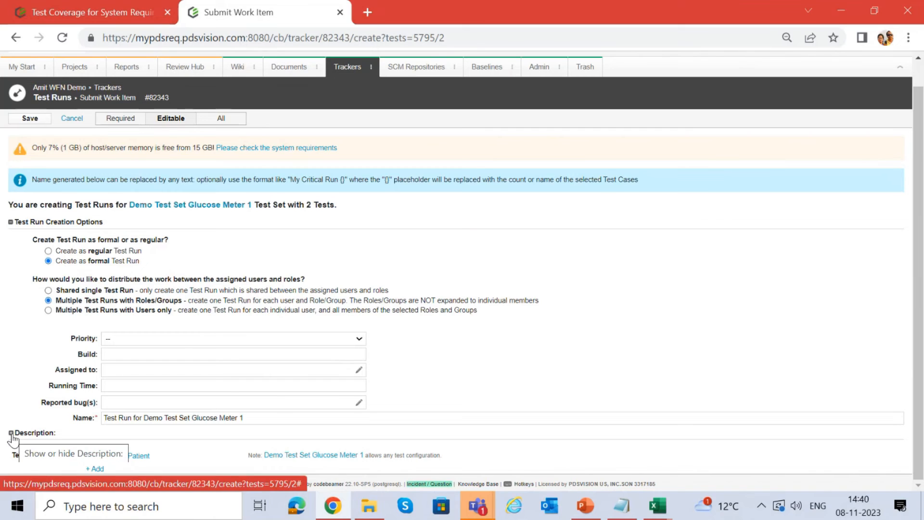
click(35, 123)
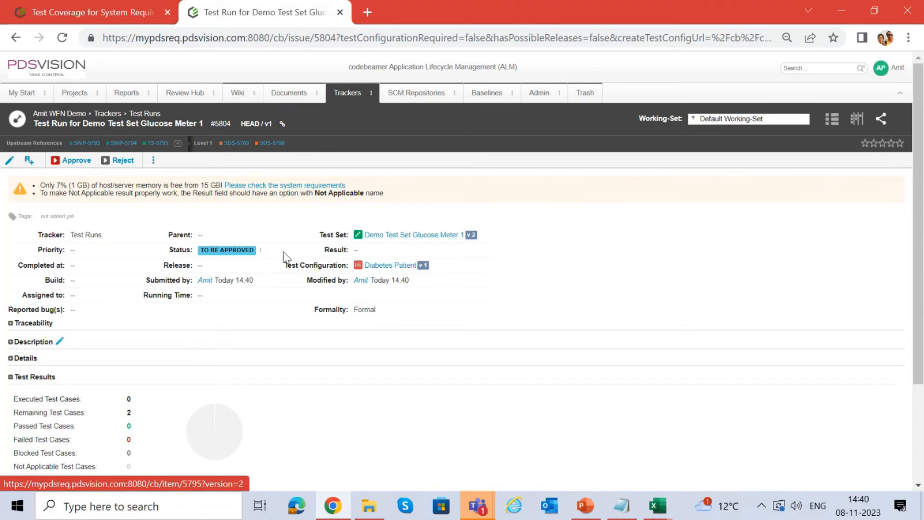
Approve the test run for Demo Test Set Glucose Meter 1 and save the status change
click(261, 250)
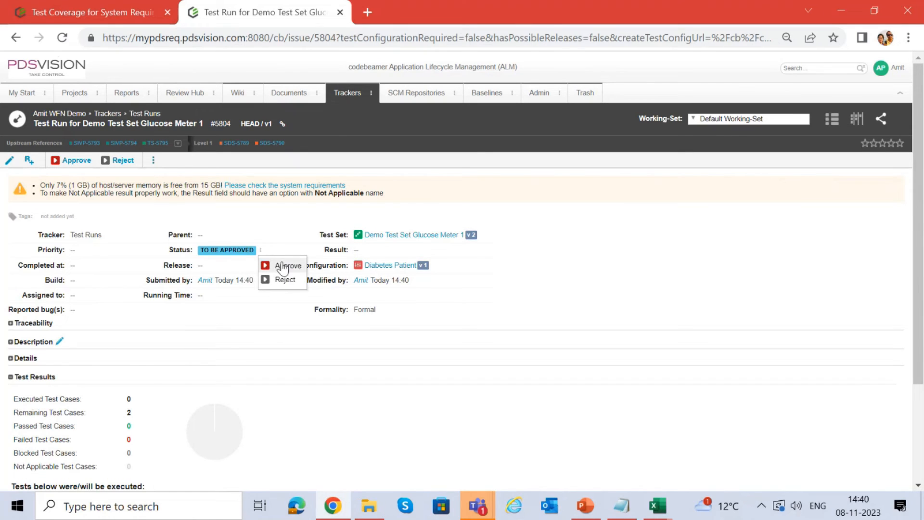
click(284, 266)
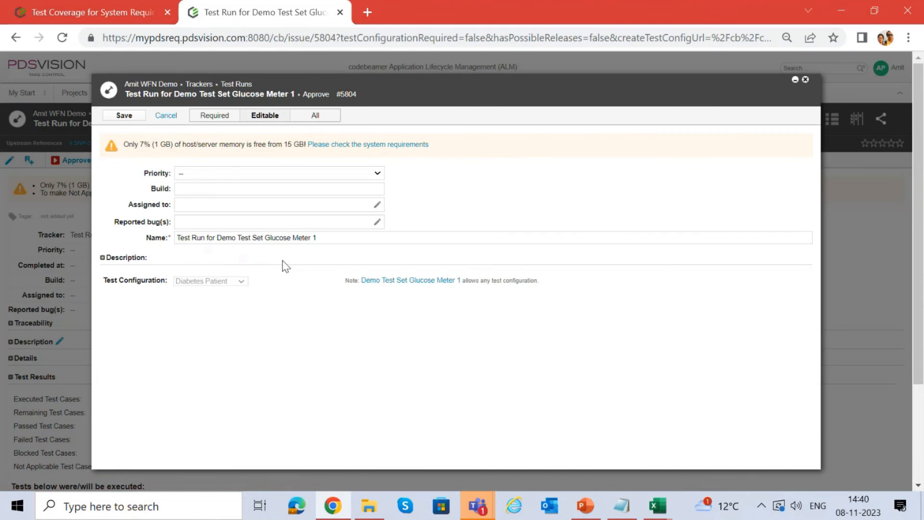
click(124, 117)
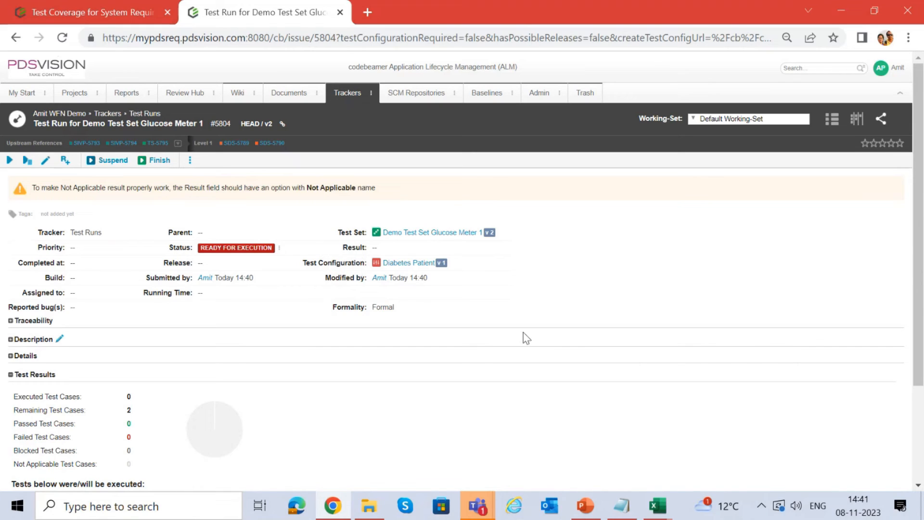
Start executing the approved test run and pass Test Demo Software Design Spec 3
click(10, 160)
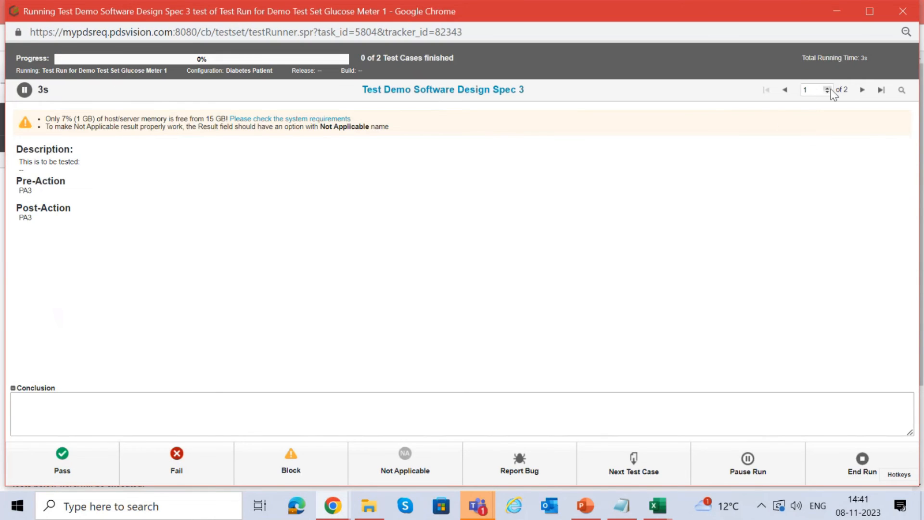
click(818, 91)
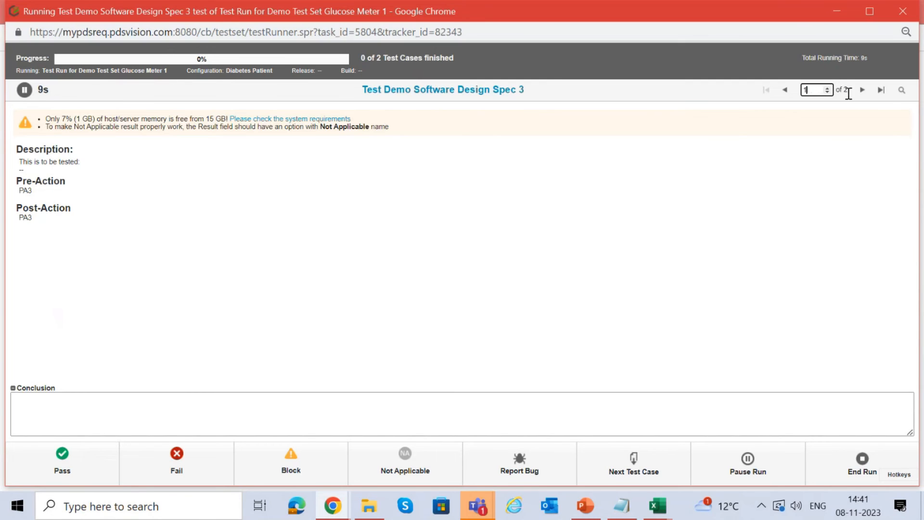
click(69, 462)
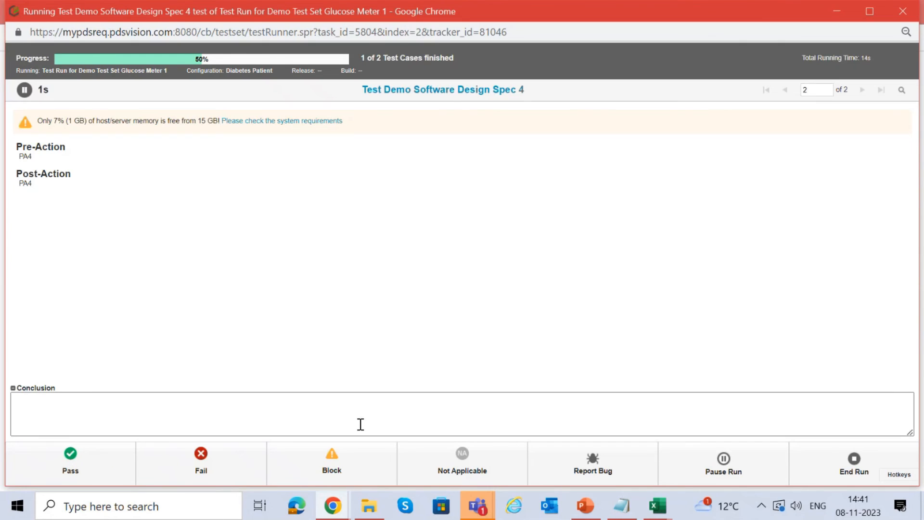
Mark Test Demo Software Design Spec 4 as blocked and save it with the conclusion "WILL CREATE LATER A BUG"
click(329, 461)
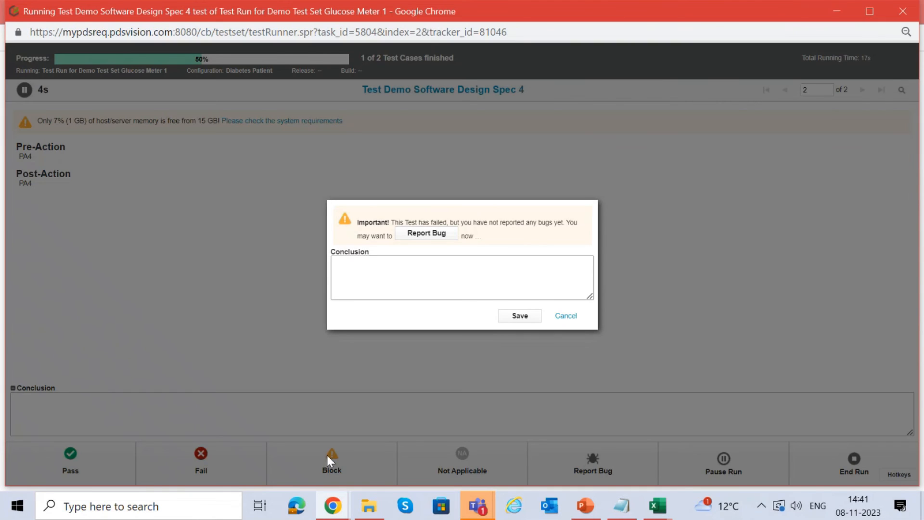
click(455, 294)
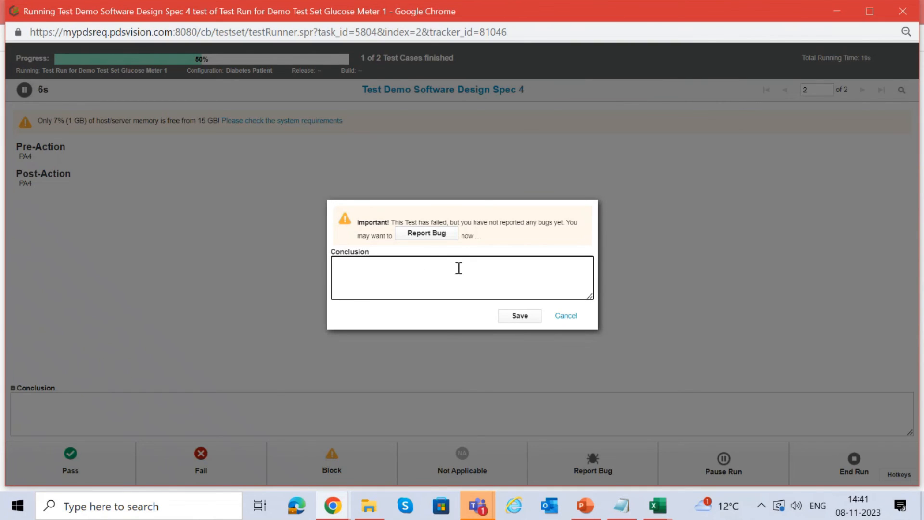
text(RASS)
key(BackSpace)
key(BackSpace)
key(BackSpace)
text(WILL CREATE LATER)
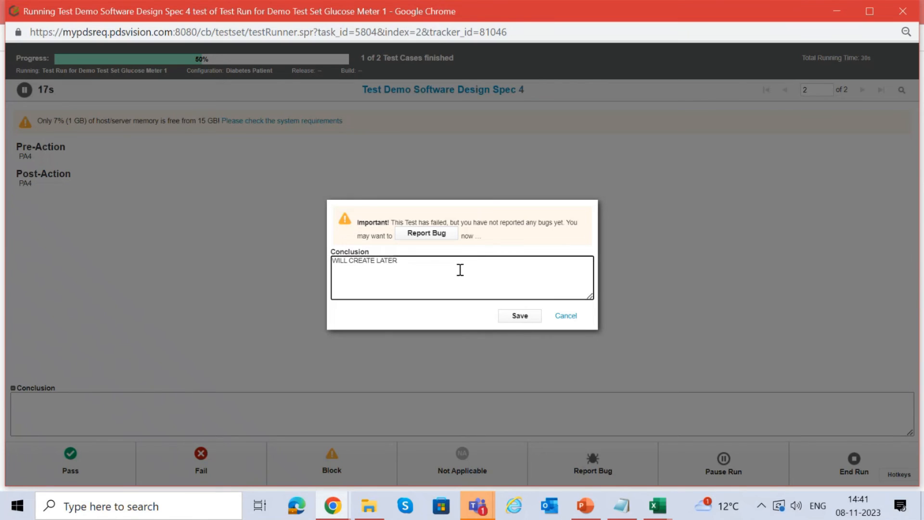
text( A BUG)
click(511, 316)
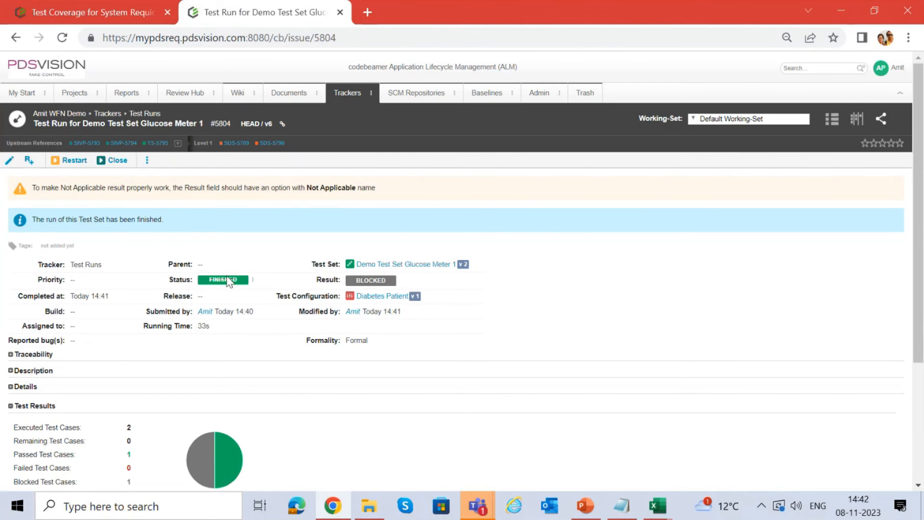
Review the finished test run's status, overall result, result chart and individual test case results
scroll(400, 287, down, 2)
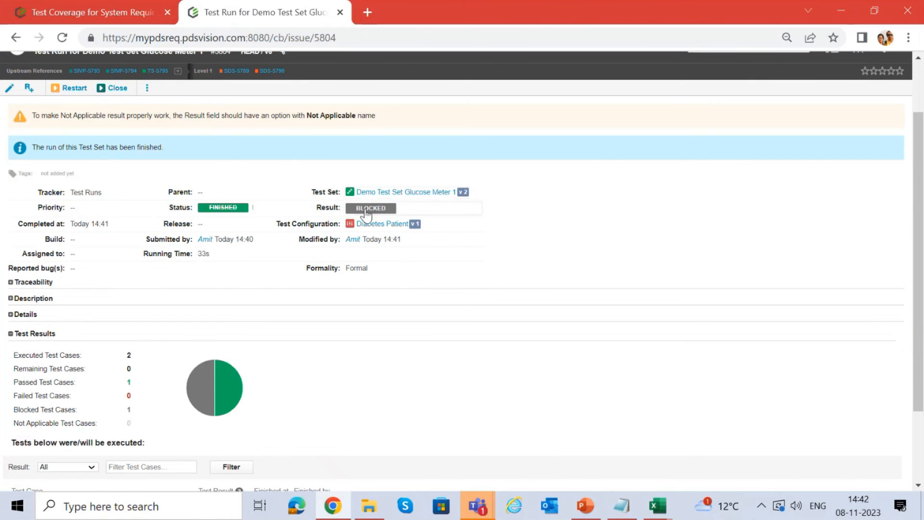
mouse_move(227, 383)
scroll(475, 302, down, 1)
scroll(474, 300, down, 1)
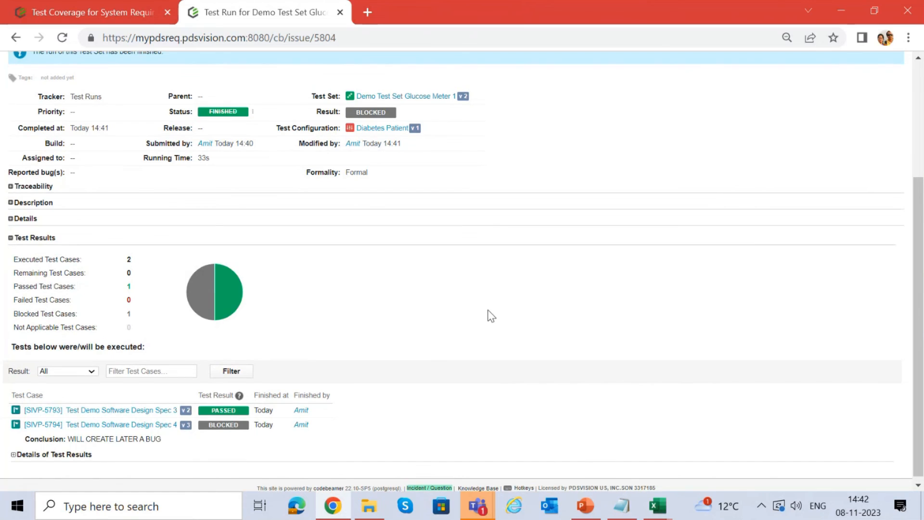
scroll(458, 337, up, 4)
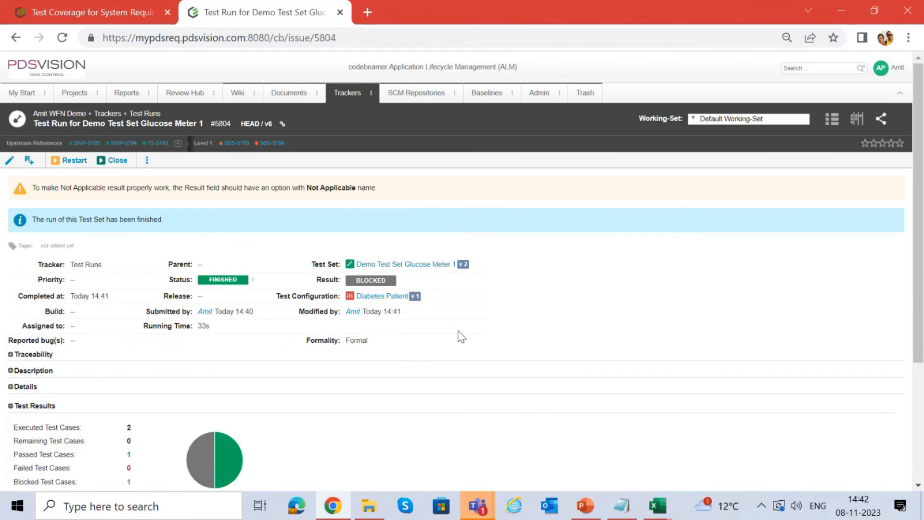
Open the test coverage of the Software Design Specification tracker and check its initial-level project and tracker filter
click(347, 93)
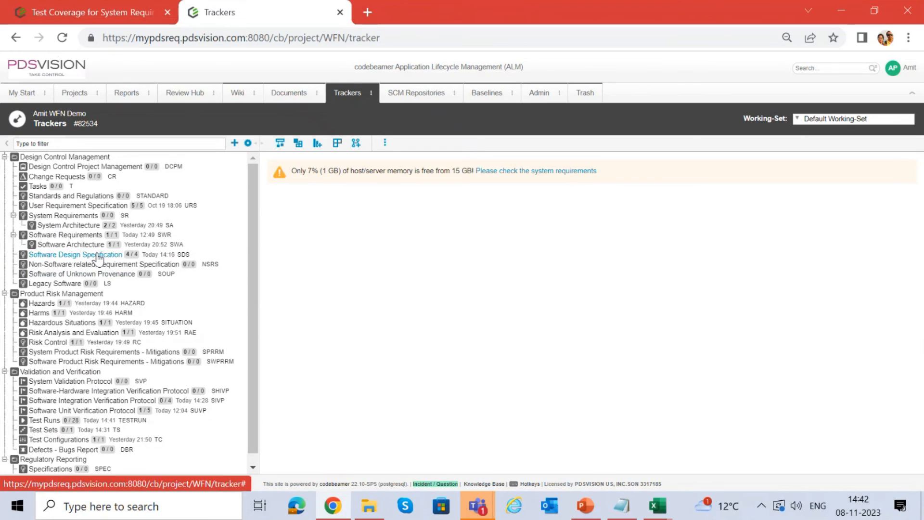
click(99, 255)
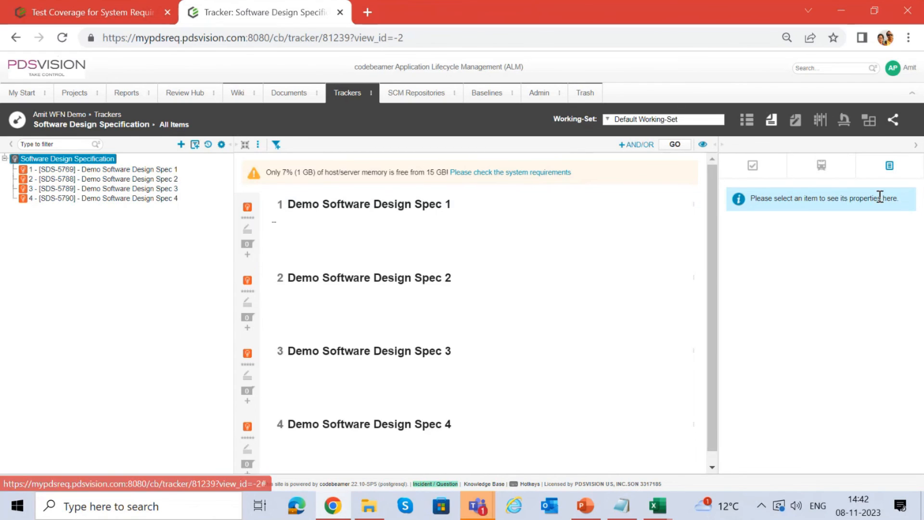
click(848, 130)
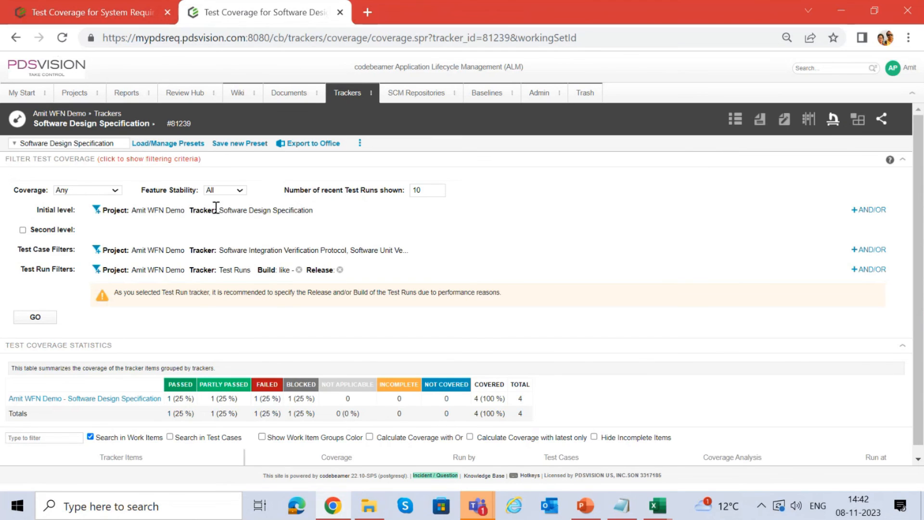
drag(132, 210, 102, 209)
drag(330, 208, 330, 209)
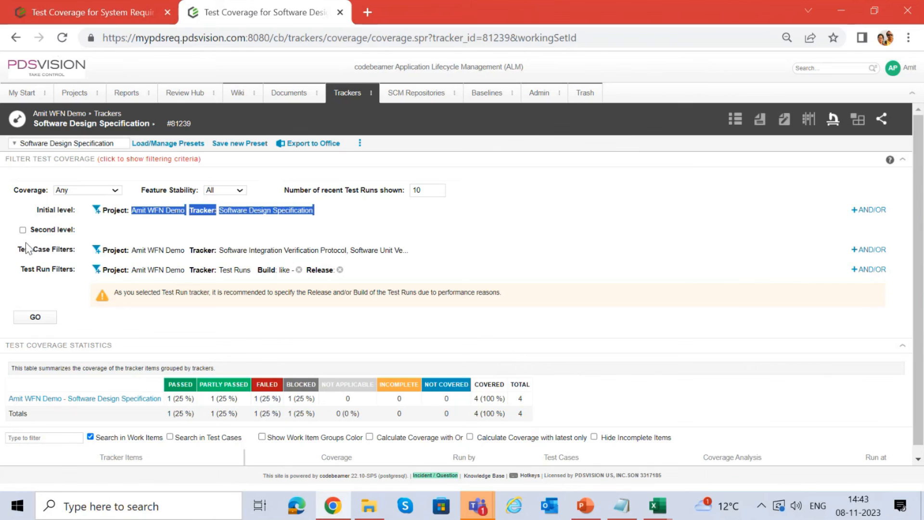
click(22, 230)
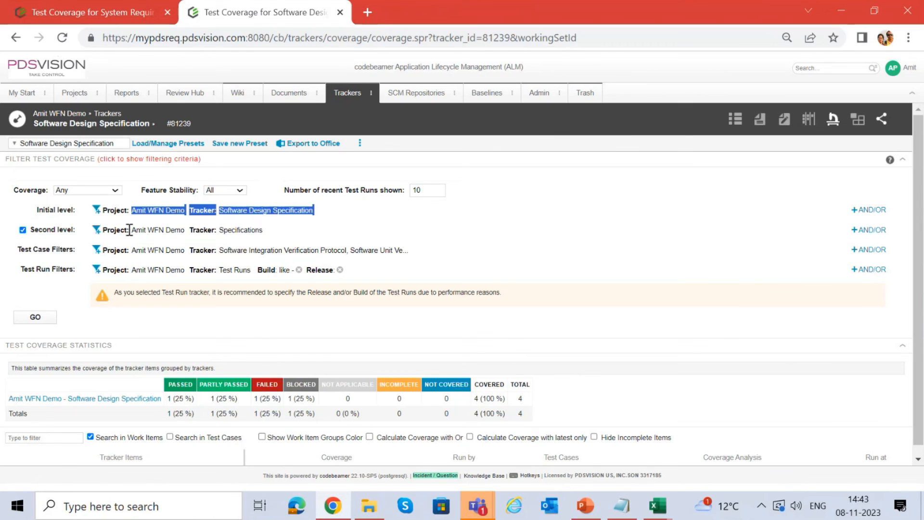
click(237, 231)
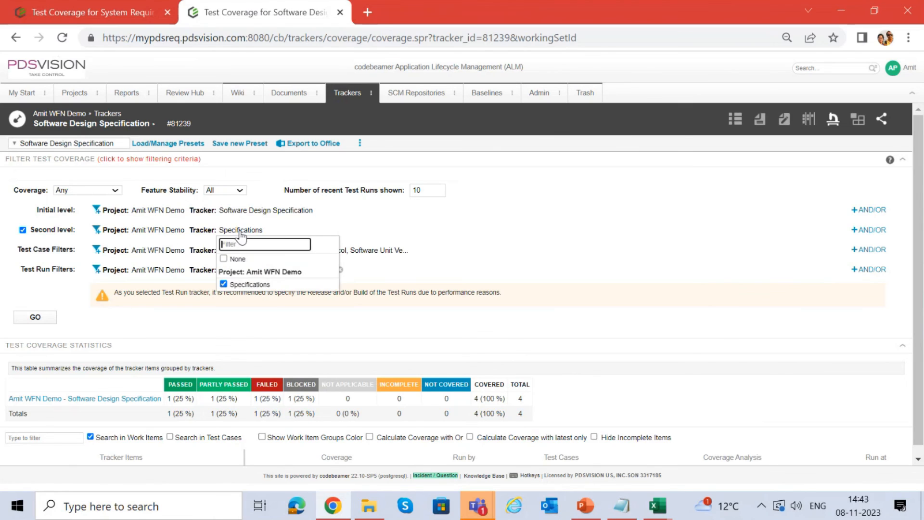
click(366, 233)
click(22, 229)
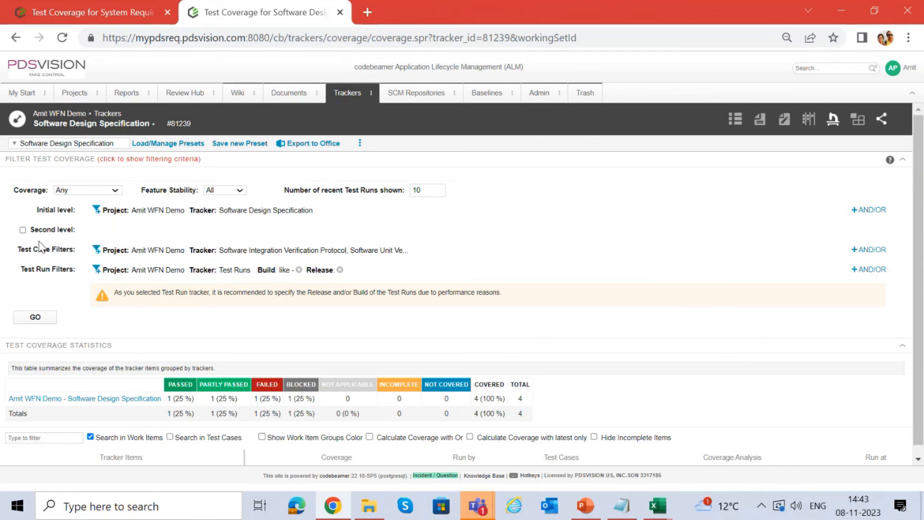
Run the coverage query and examine the Software Design Specification's covered, total, passed, partly passed, failed and blocked statistics
click(35, 317)
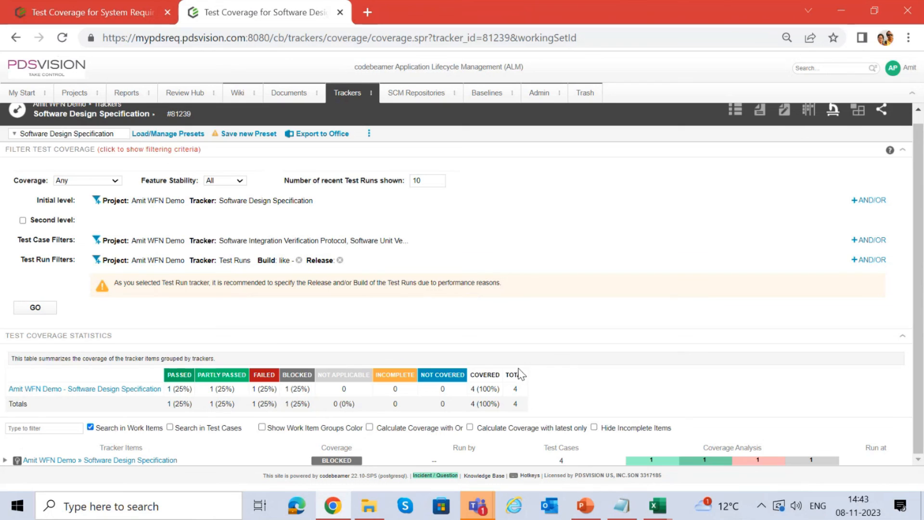
drag(469, 388, 523, 388)
drag(383, 391, 402, 392)
drag(171, 390, 310, 388)
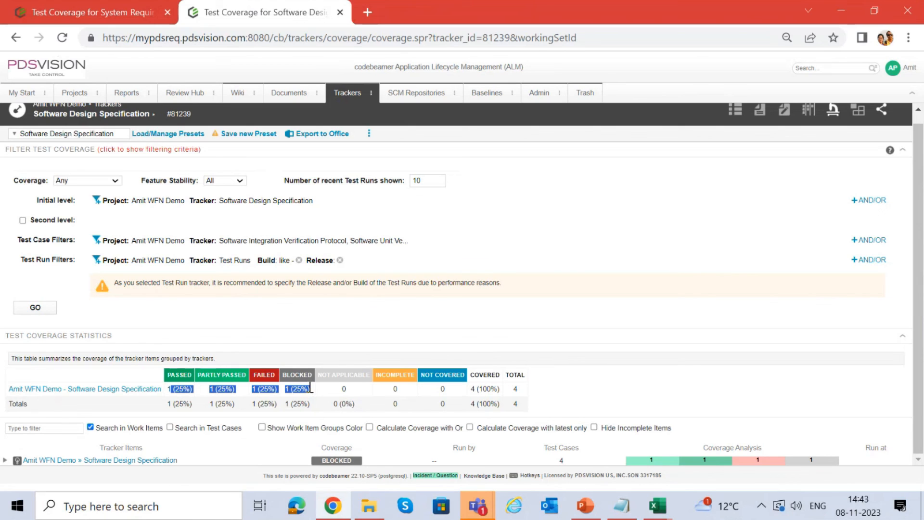
click(188, 394)
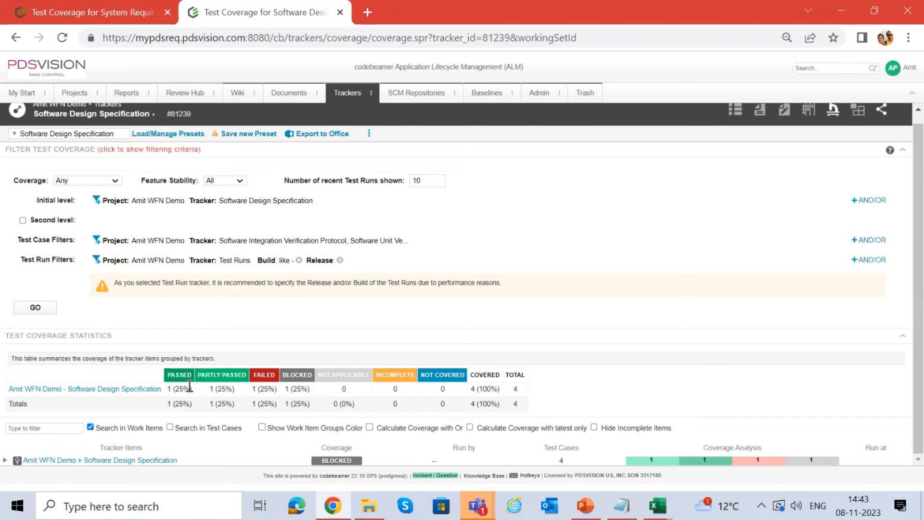
drag(168, 389, 199, 393)
drag(236, 389, 211, 392)
click(274, 387)
Expand the Software Design Specification in the coverage tree and collapse the filtering criteria
click(5, 459)
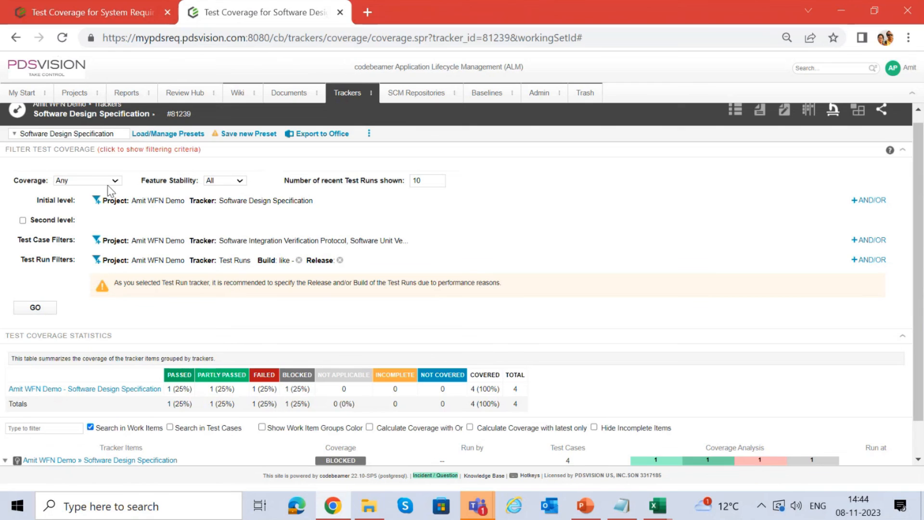
scroll(145, 166, up, 1)
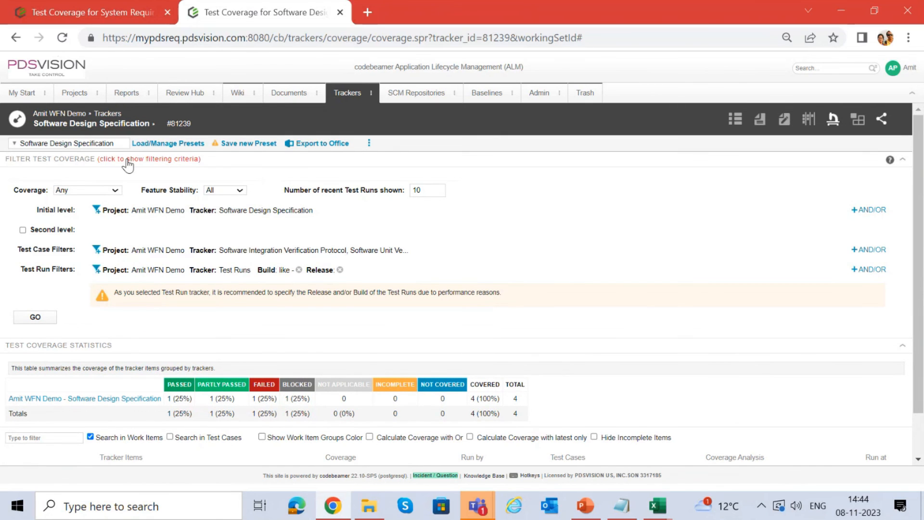
click(128, 161)
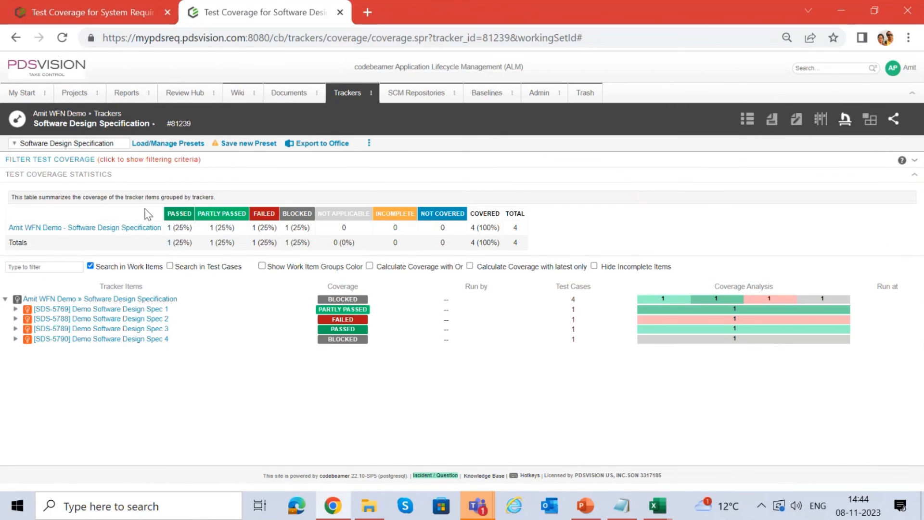
click(147, 162)
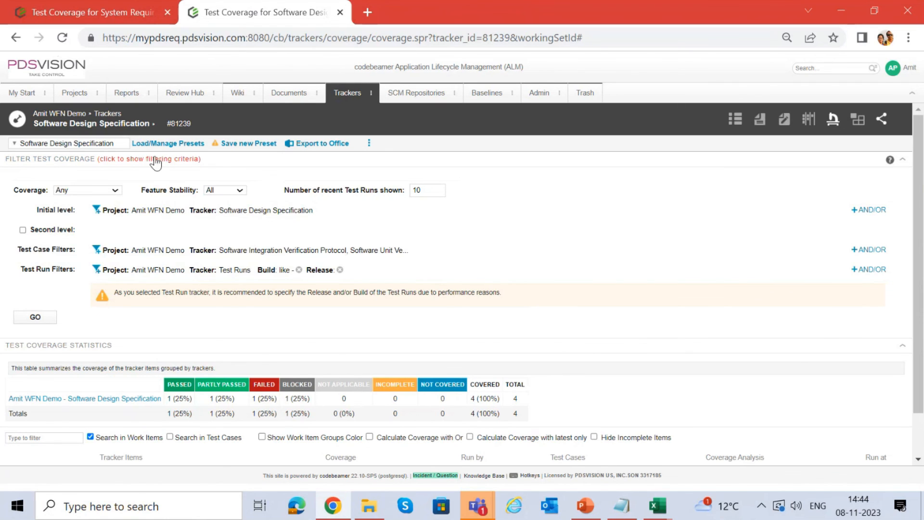
click(157, 160)
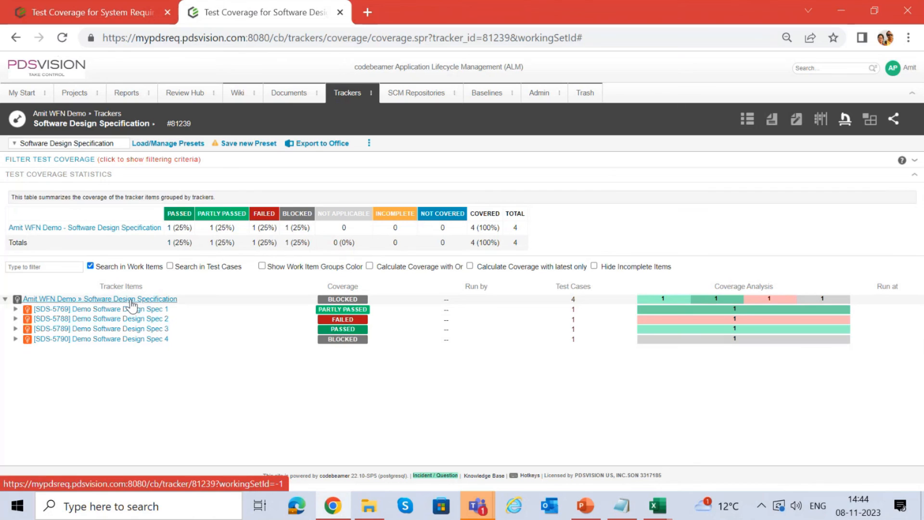
Expand Demo Software Design Spec 1 to 4 down to their test runs and review each one's coverage and test case count
click(16, 310)
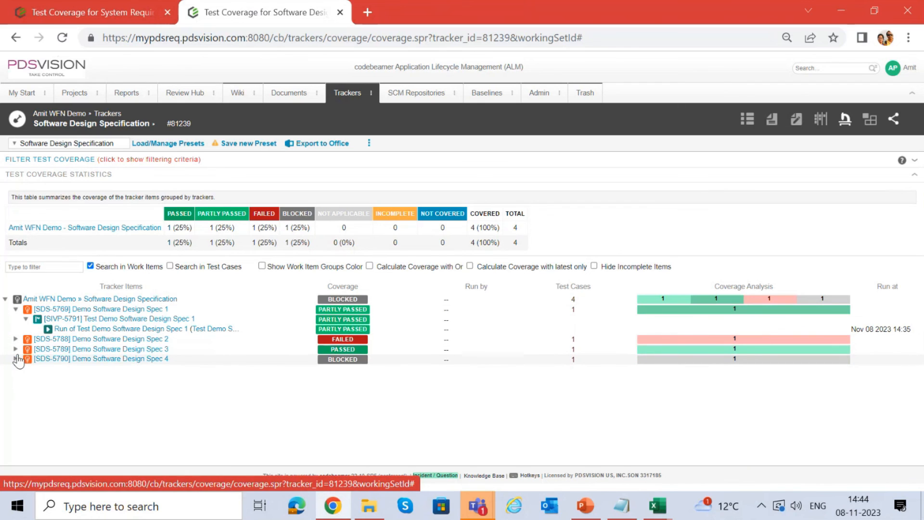
click(15, 359)
click(15, 349)
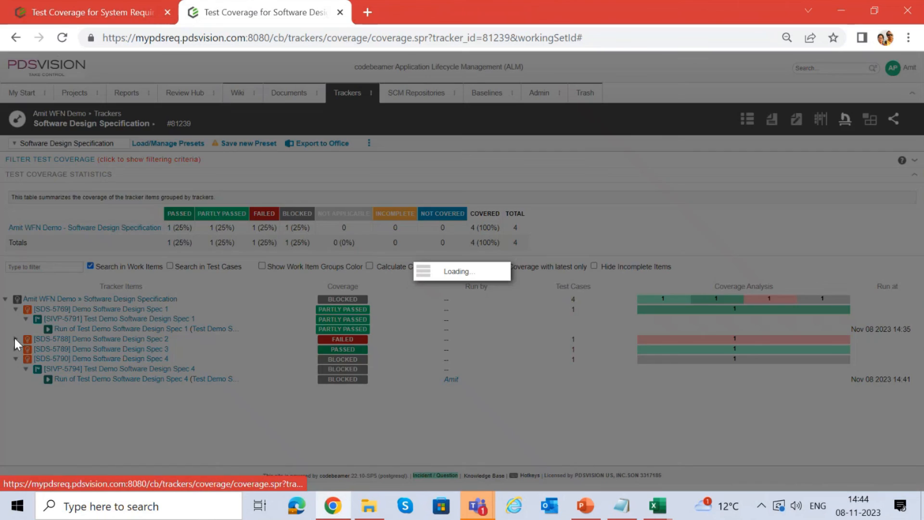
click(16, 339)
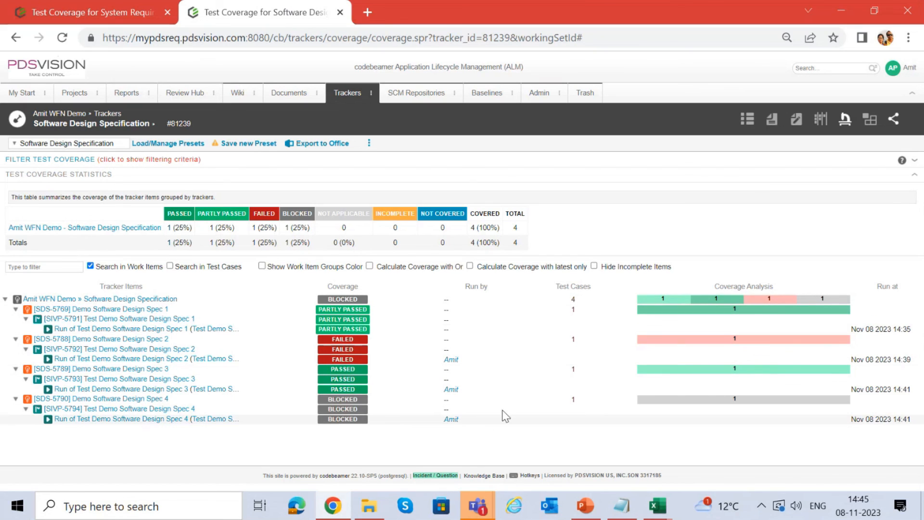
double_click(572, 310)
click(567, 339)
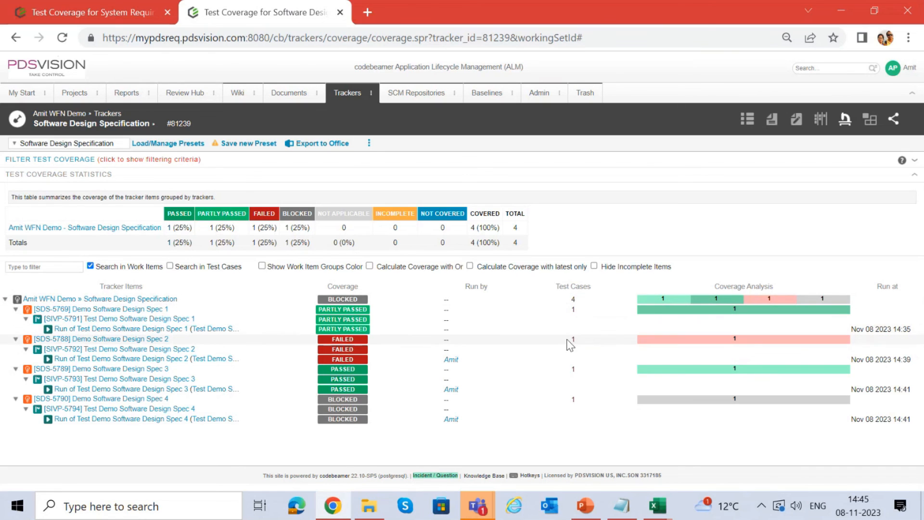
double_click(574, 399)
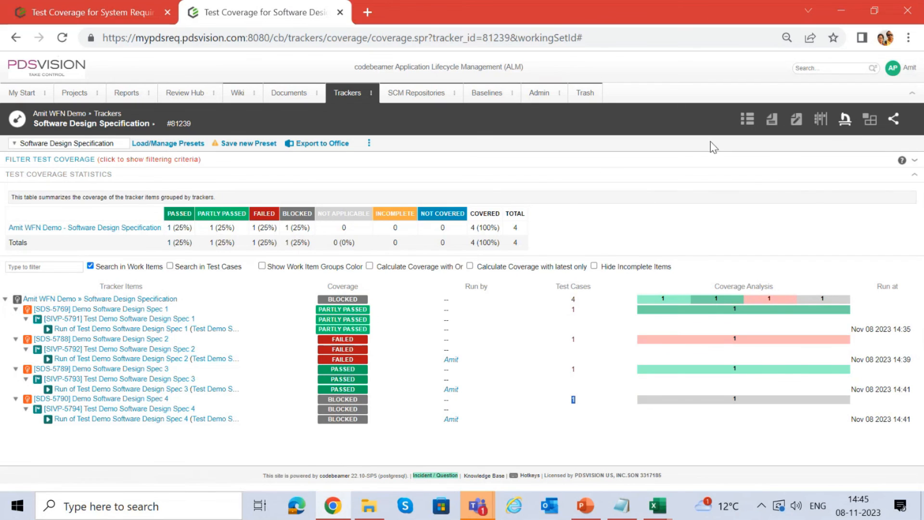
Return to the project's tracker overview
click(346, 96)
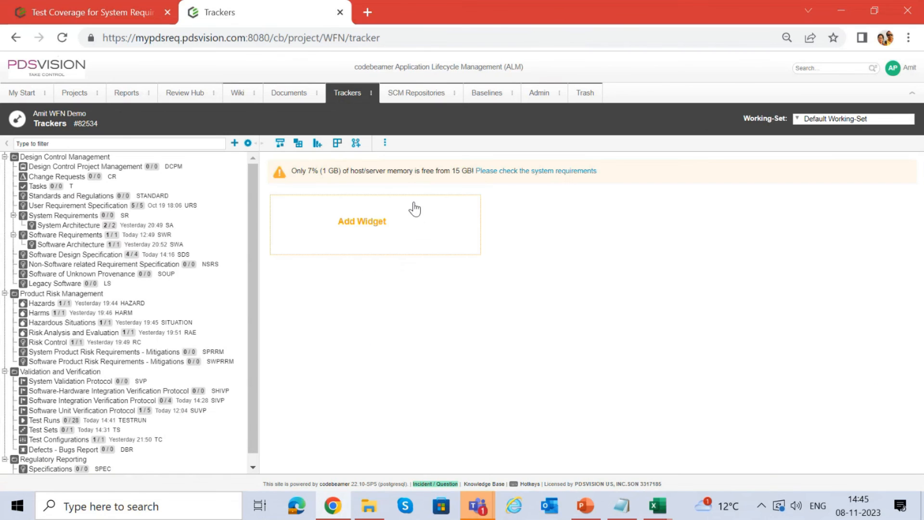